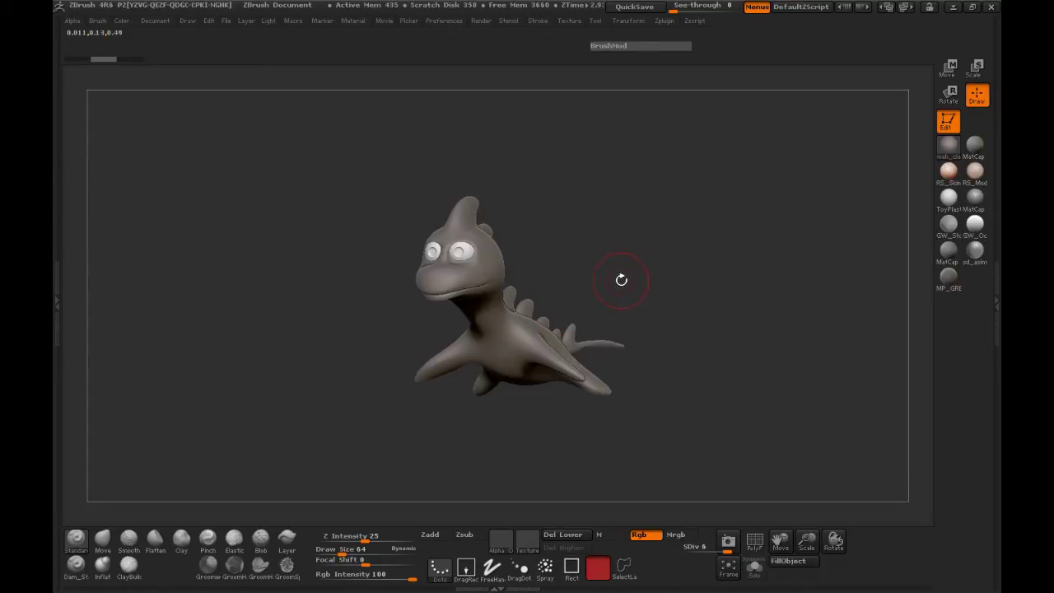
# Set the paint colour to white and the RGB intensity to 25.
pyautogui.moveTo(644, 285); pyautogui.dragTo(614, 478)
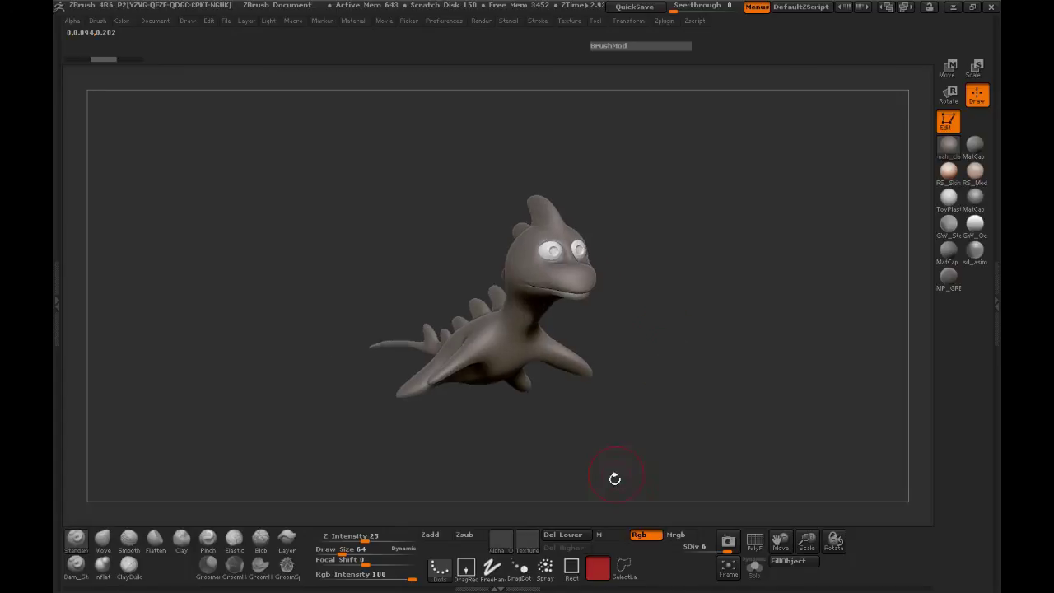
pyautogui.press('space')
pyautogui.click(412, 403)
pyautogui.moveTo(642, 391); pyautogui.dragTo(403, 386)
pyautogui.moveTo(299, 340)
pyautogui.mouseDown()
pyautogui.moveTo(311, 321)
pyautogui.moveTo(299, 353)
pyautogui.mouseUp()
pyautogui.click(365, 580)
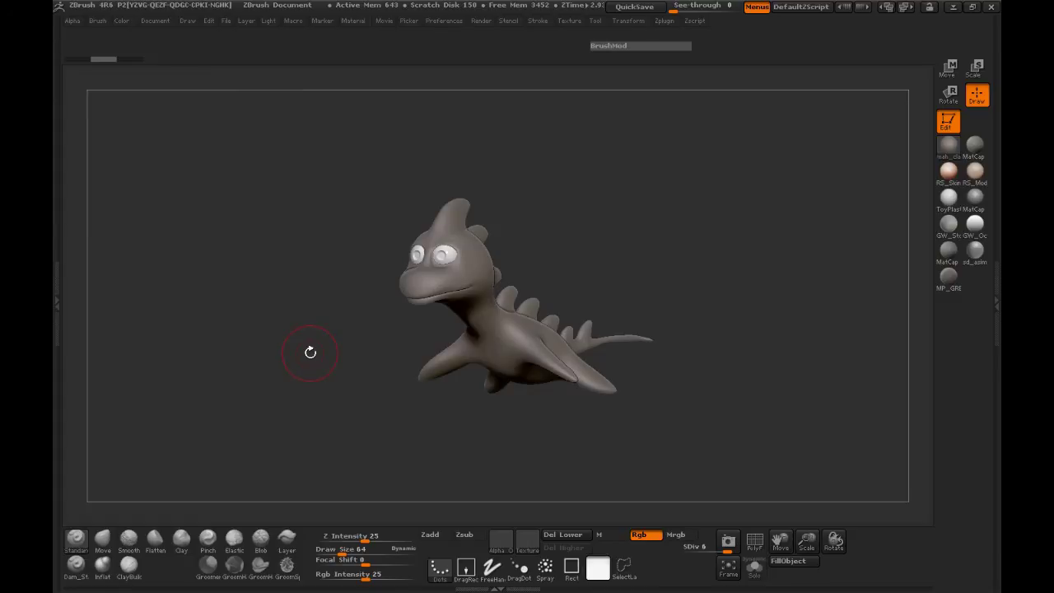
# Import the Swatch2 image from the ztool folder on the desktop as a texture and make it the current texture.
pyautogui.click(56, 290)
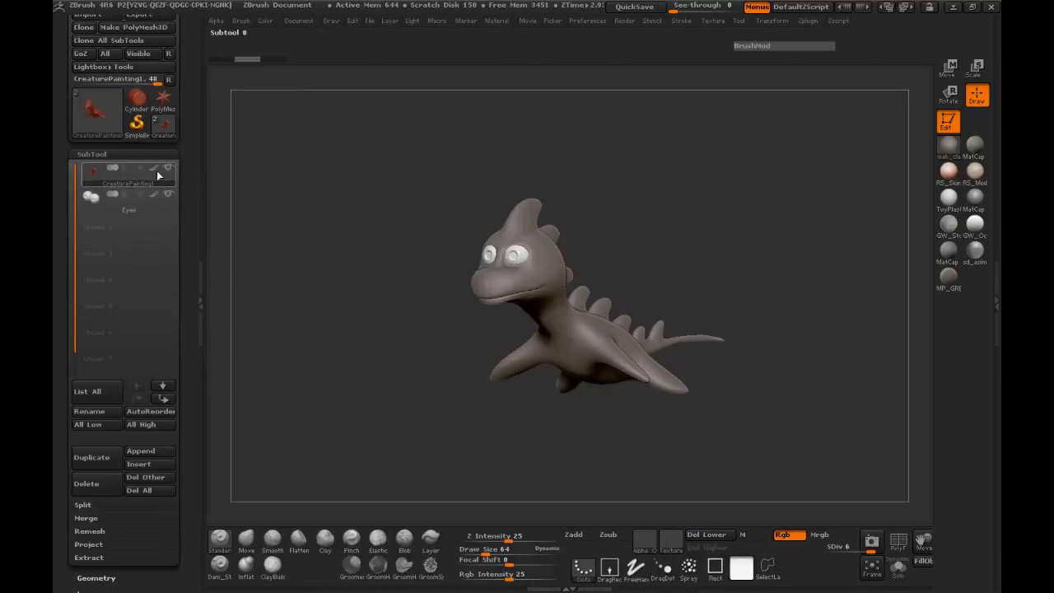
pyautogui.moveTo(191, 159); pyautogui.dragTo(183, 296)
pyautogui.click(78, 116)
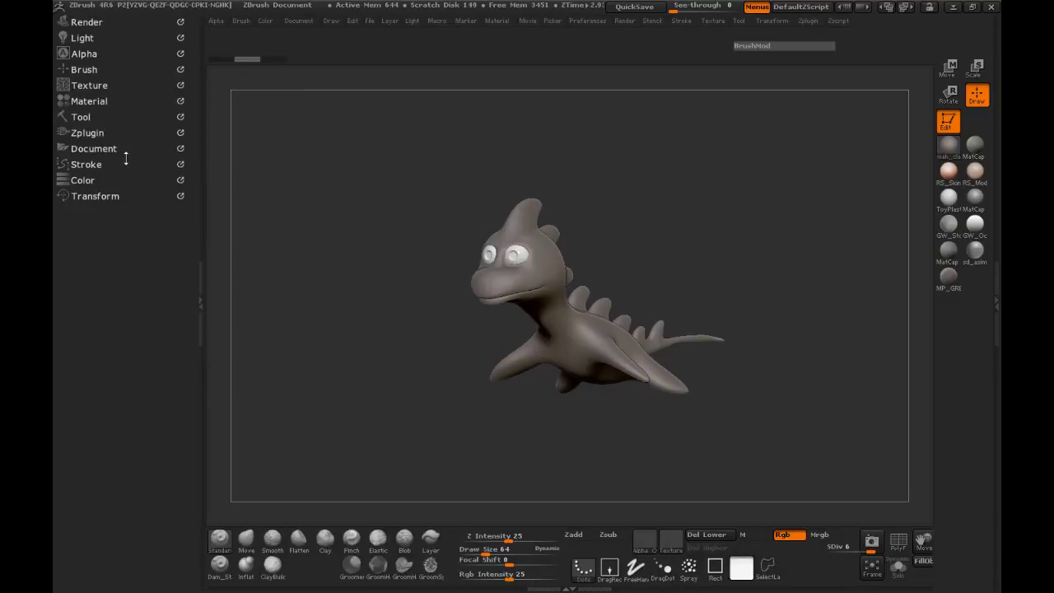
pyautogui.click(92, 85)
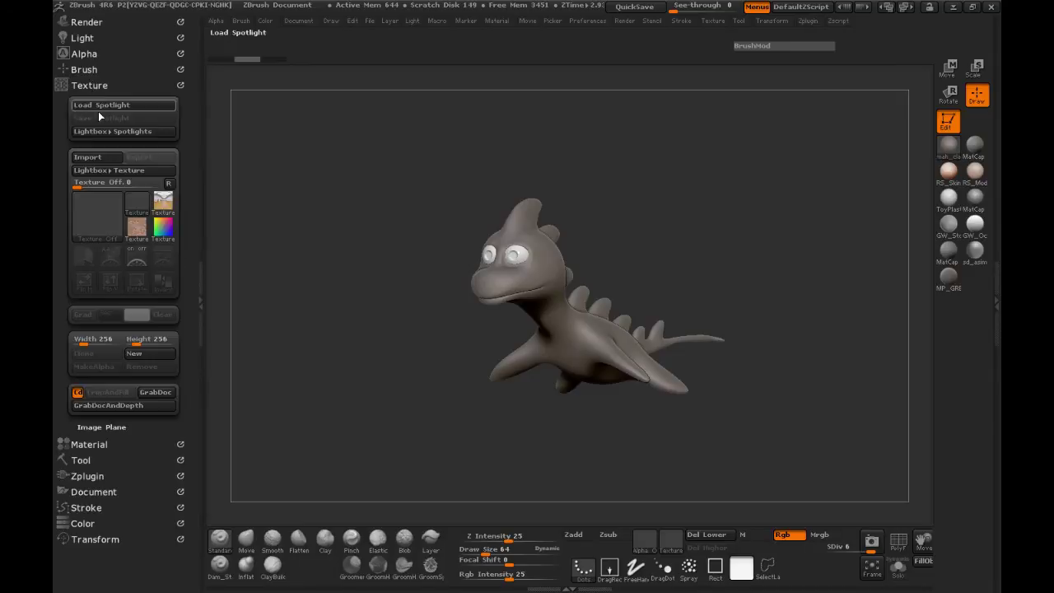
pyautogui.click(91, 157)
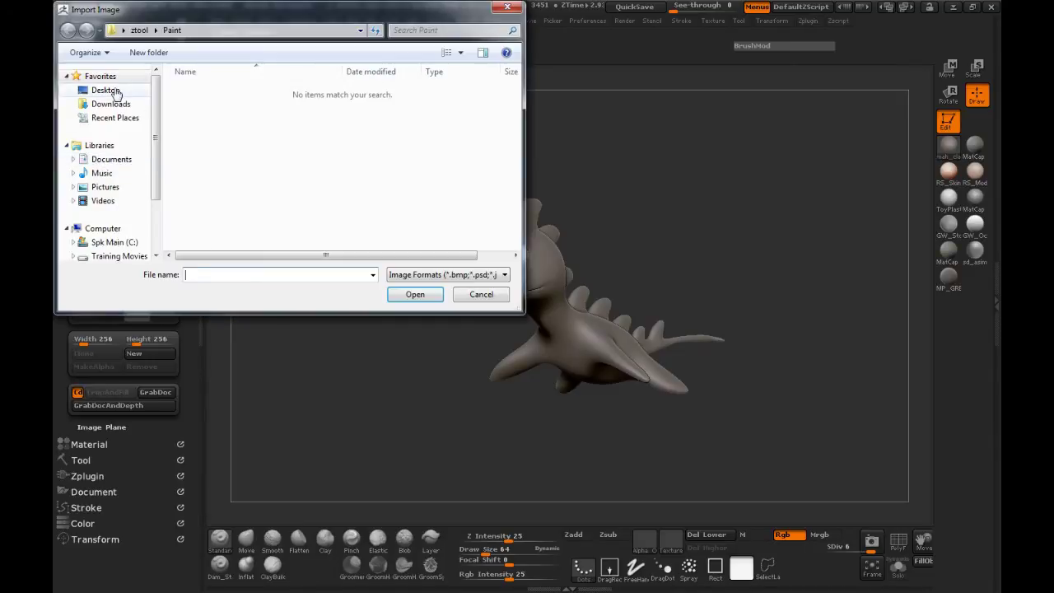
pyautogui.click(107, 89)
pyautogui.doubleClick(233, 196)
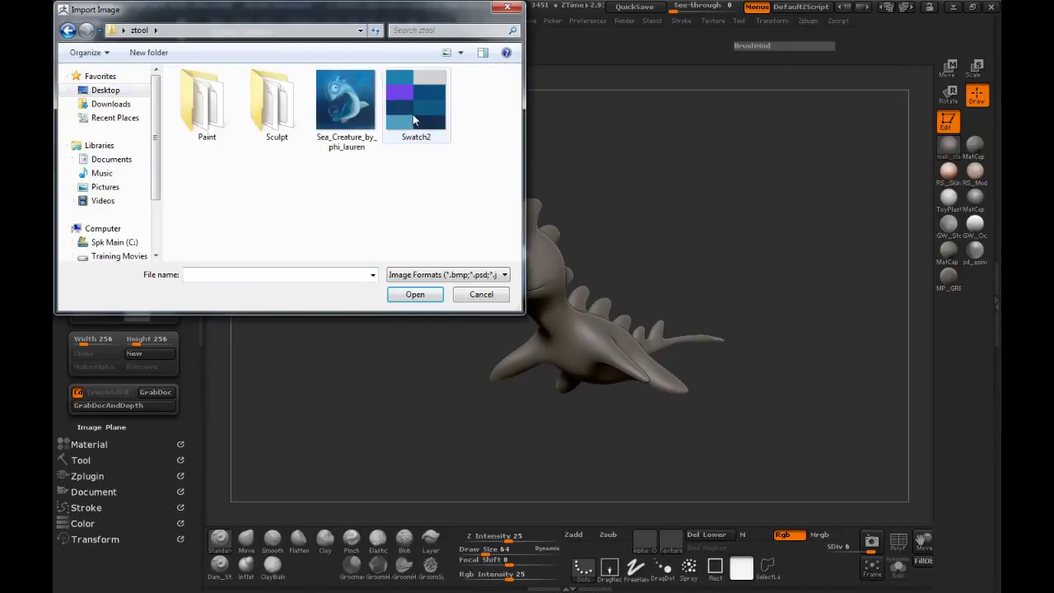
pyautogui.doubleClick(414, 120)
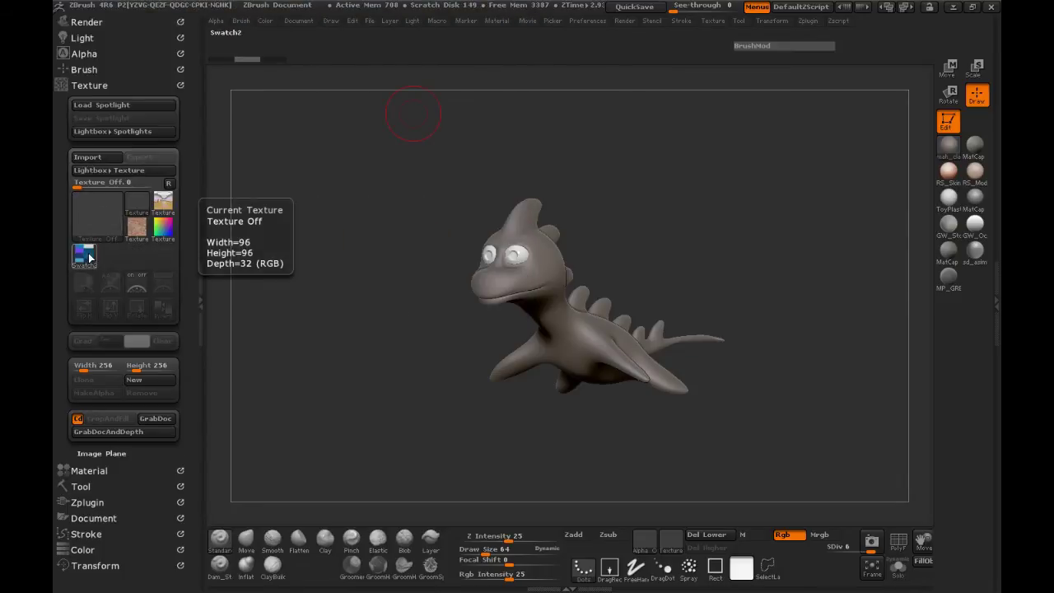
pyautogui.click(86, 257)
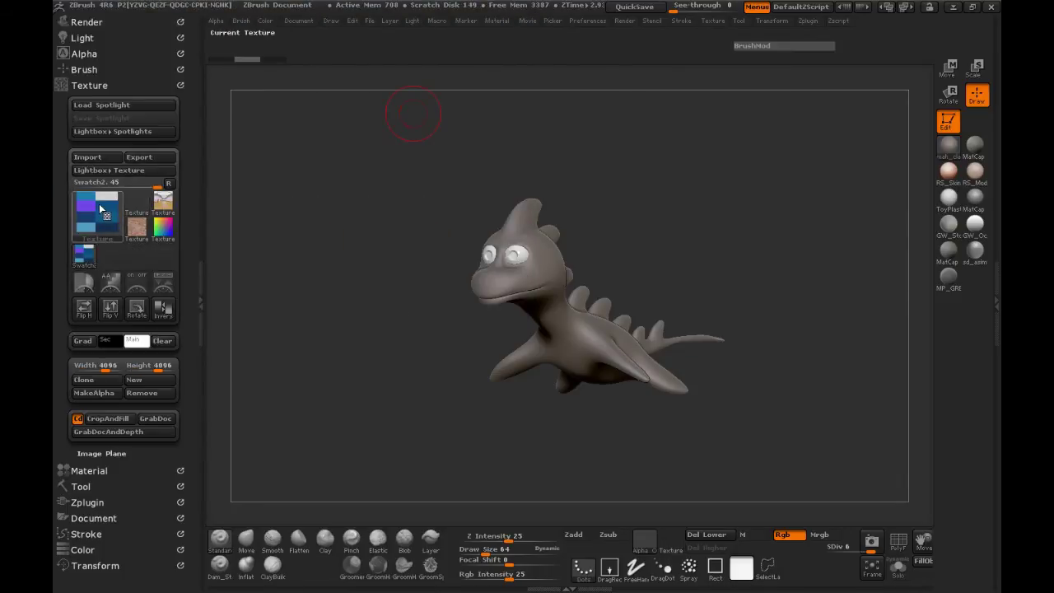
pyautogui.moveTo(98, 220)
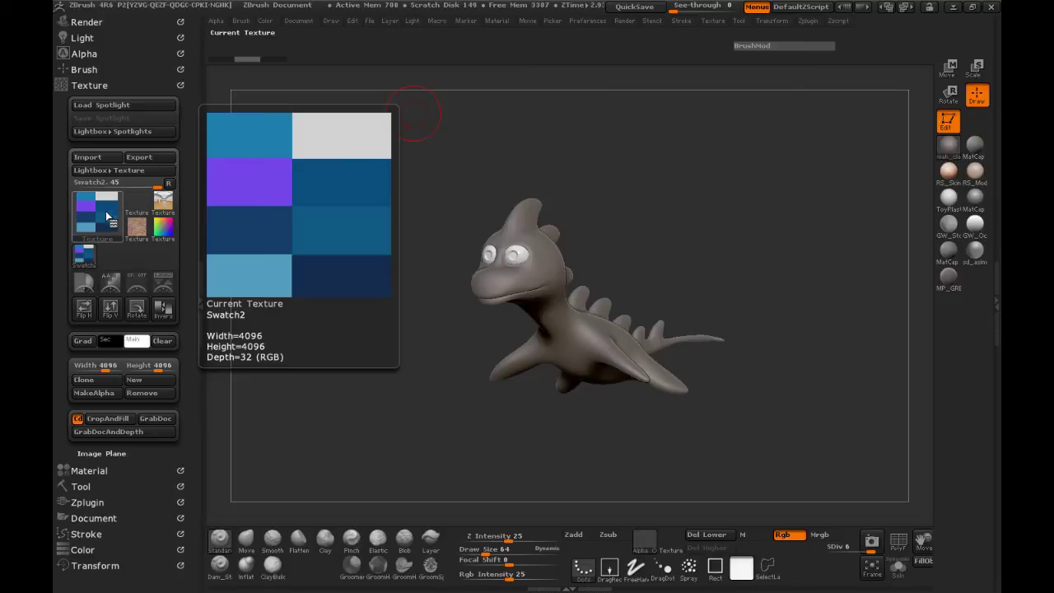
# Sample the dark blue from the Swatch2 texture as the paint colour and set the current texture to Texture Off.
pyautogui.press('space')
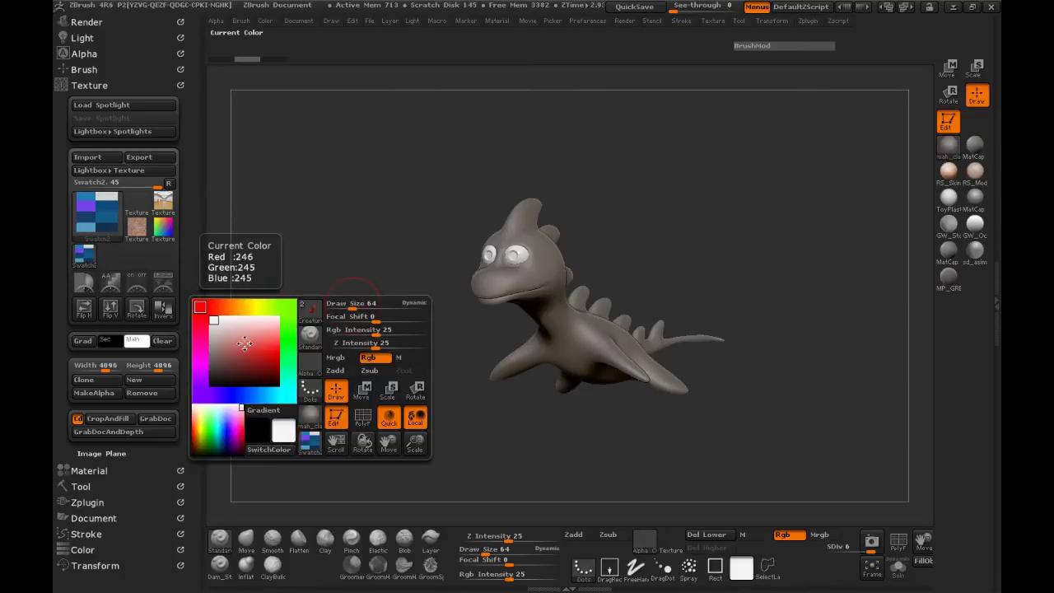
pyautogui.moveTo(229, 335); pyautogui.dragTo(111, 221)
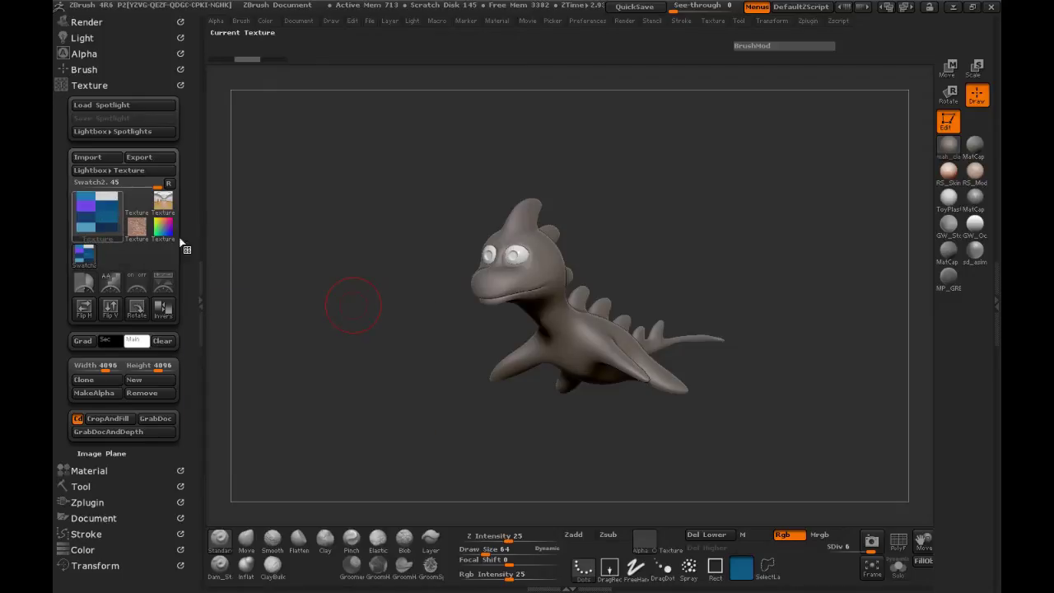
pyautogui.click(109, 212)
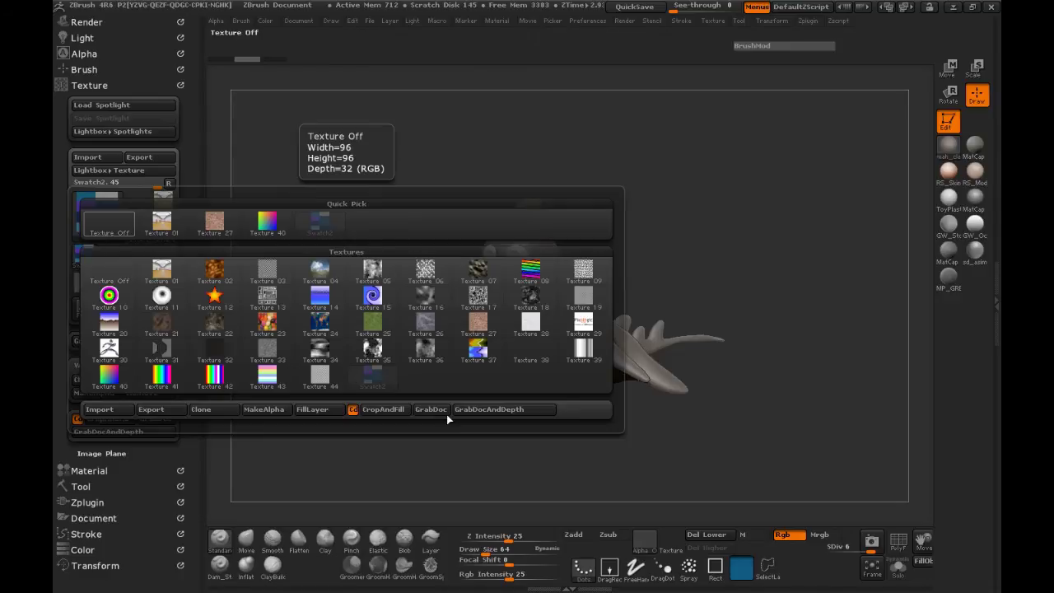
pyautogui.moveTo(560, 434); pyautogui.dragTo(490, 435)
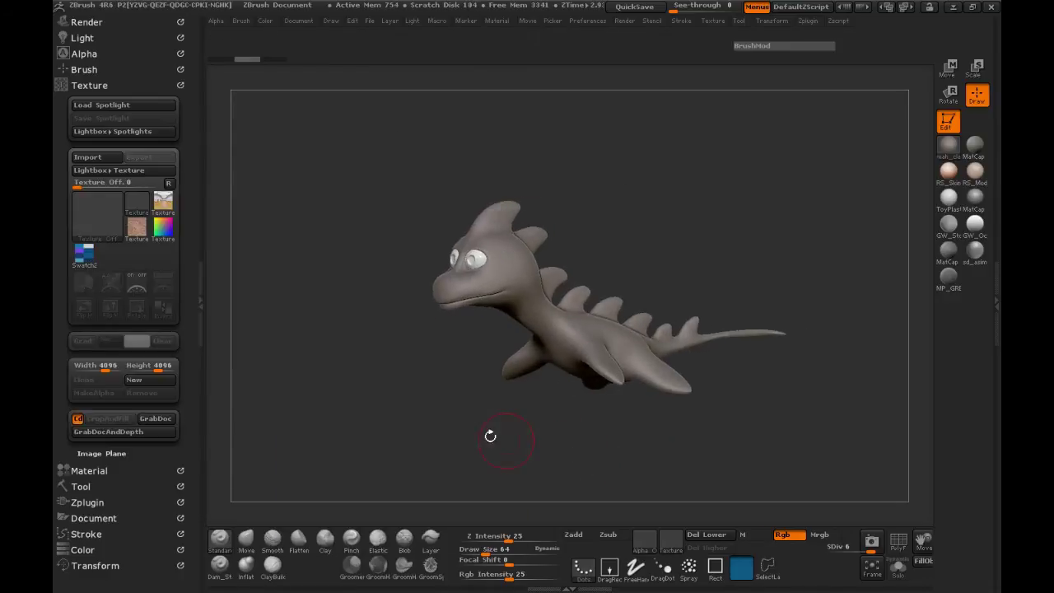
pyautogui.click(193, 305)
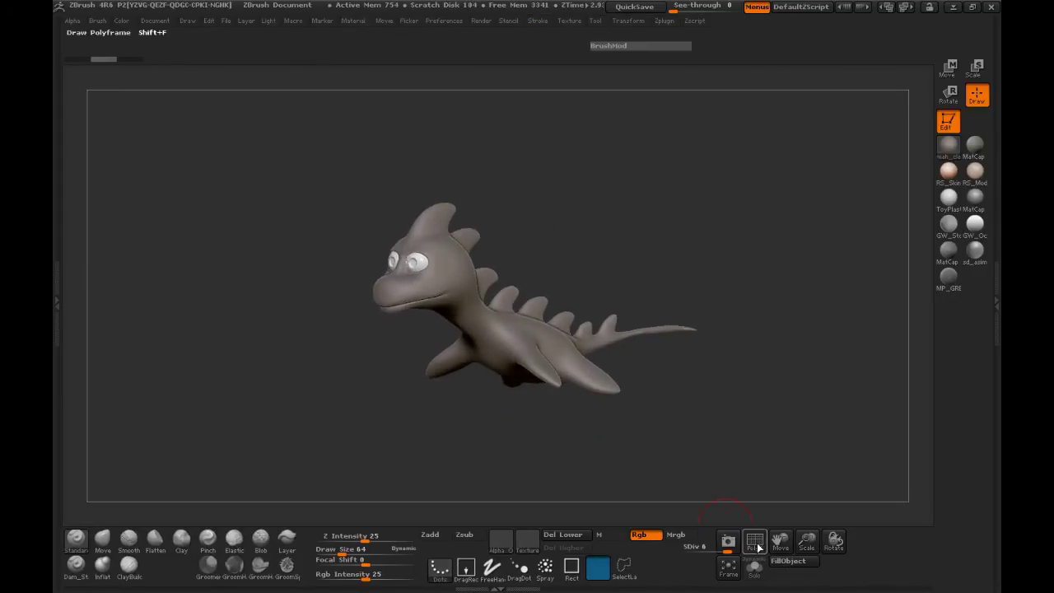
# Try a dark blue brush stroke on the side of the creature's head and undo it.
pyautogui.moveTo(807, 543); pyautogui.dragTo(817, 465)
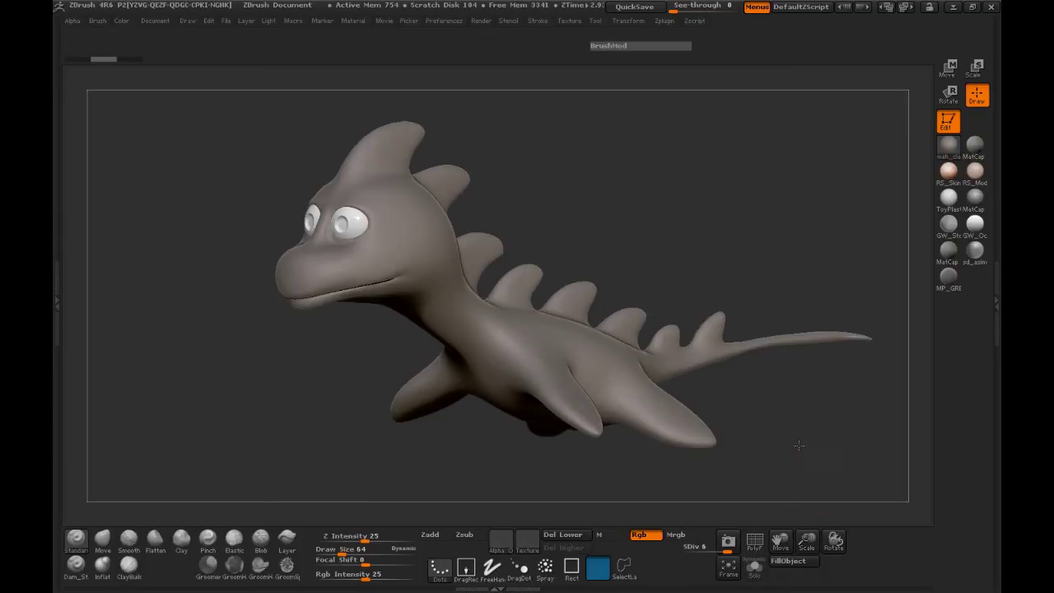
pyautogui.moveTo(394, 251); pyautogui.dragTo(382, 250)
pyautogui.moveTo(247, 361); pyautogui.dragTo(323, 363)
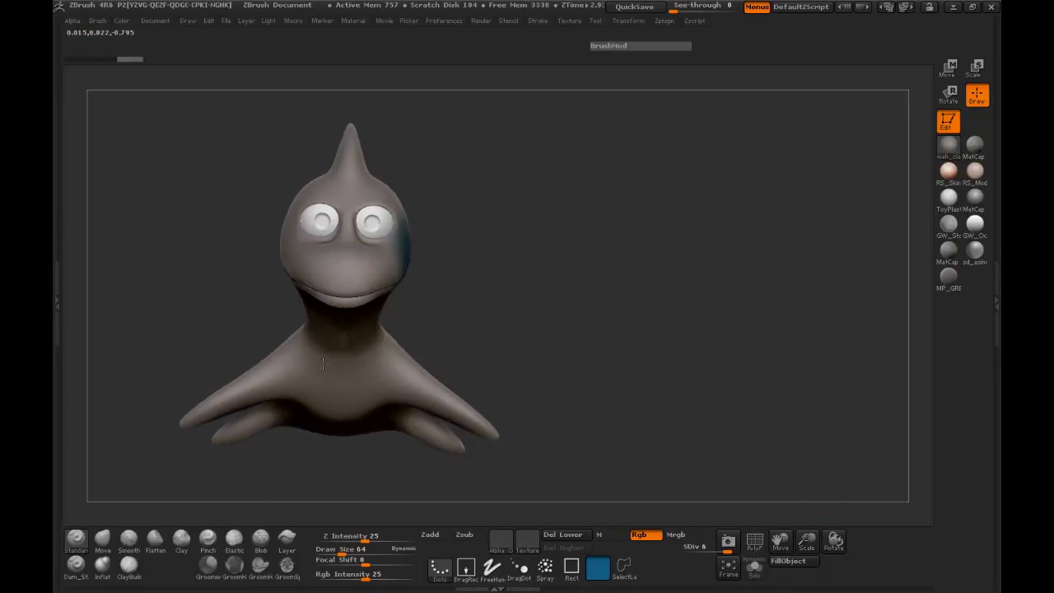
pyautogui.hotkey('ctrl', 'z')
# Set the brush's draw size to 49.
pyautogui.moveTo(533, 313); pyautogui.dragTo(495, 310)
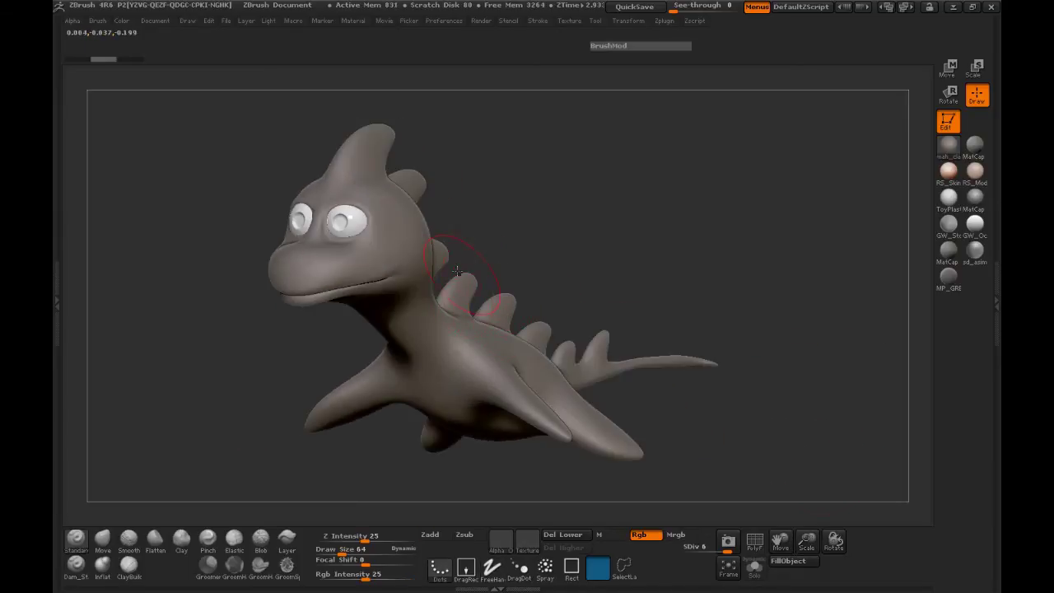
pyautogui.press('space')
pyautogui.moveTo(390, 247); pyautogui.dragTo(388, 247)
pyautogui.moveTo(504, 218); pyautogui.dragTo(489, 227)
# Try painting the creature's snout and cheeks dark blue, and undo the strokes.
pyautogui.moveTo(394, 235)
pyautogui.mouseDown()
pyautogui.moveTo(359, 262)
pyautogui.moveTo(288, 277)
pyautogui.mouseUp()
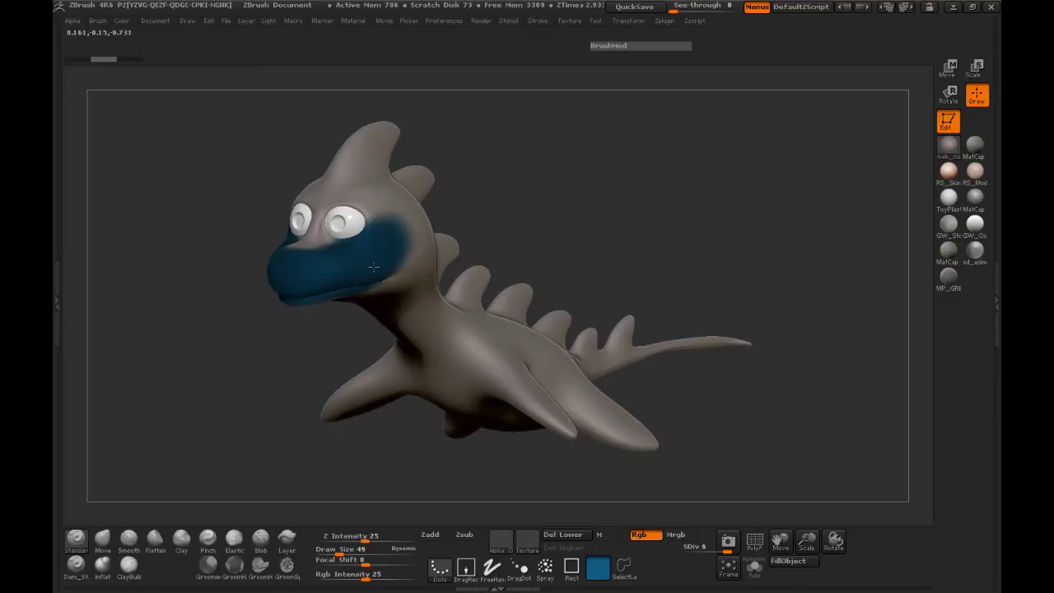
pyautogui.moveTo(373, 266); pyautogui.dragTo(407, 252)
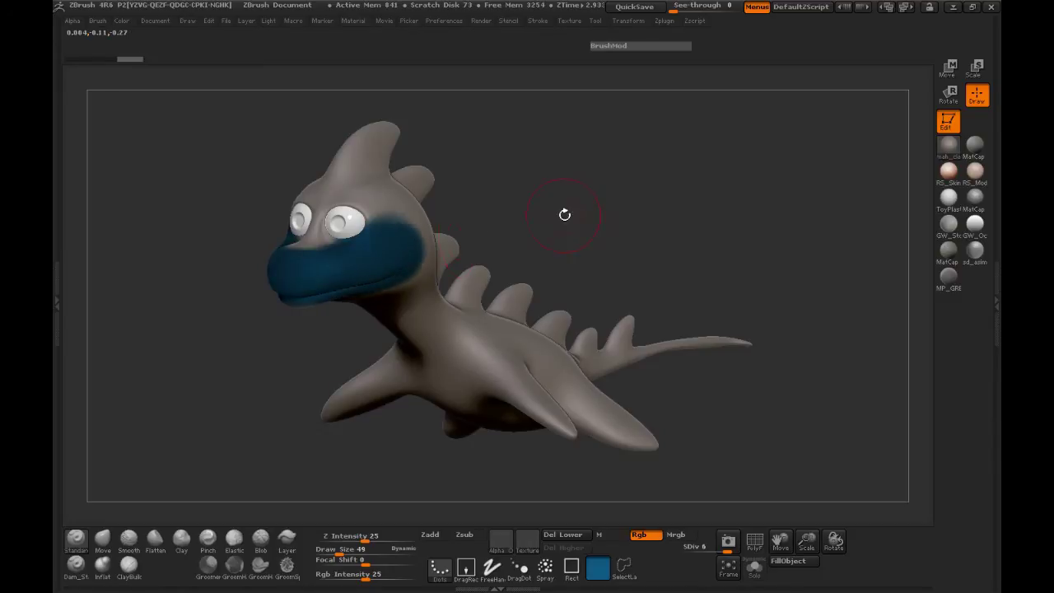
pyautogui.moveTo(565, 214); pyautogui.dragTo(543, 223)
pyautogui.moveTo(347, 367); pyautogui.dragTo(403, 359)
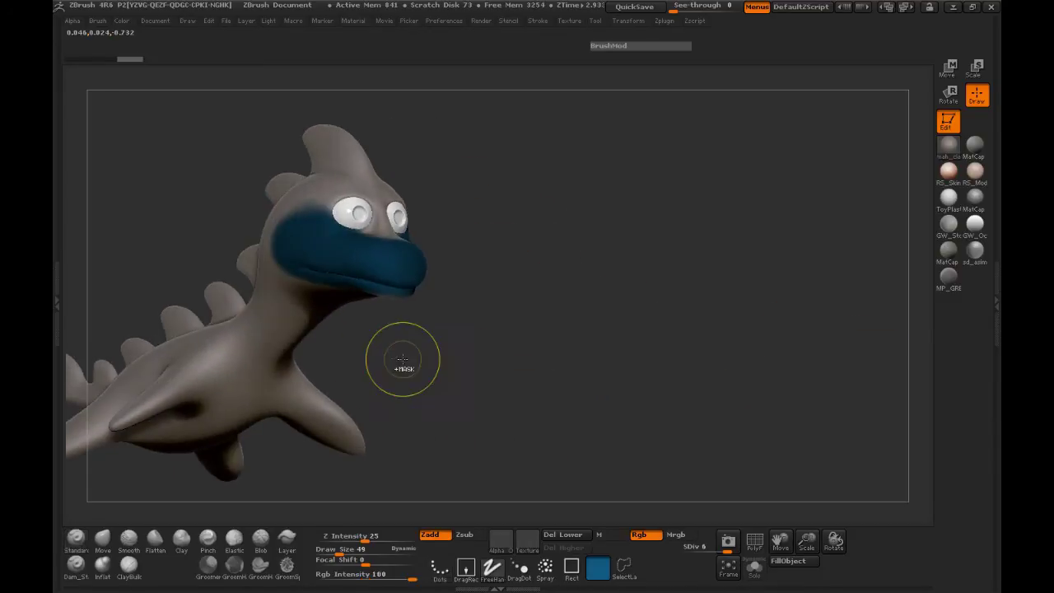
pyautogui.hotkey('ctrl', 'z')
# Reselect the Swatch2 texture, sample its lighter blue next to the light grey patch as the paint colour, and set the texture to Texture Off.
pyautogui.click(57, 302)
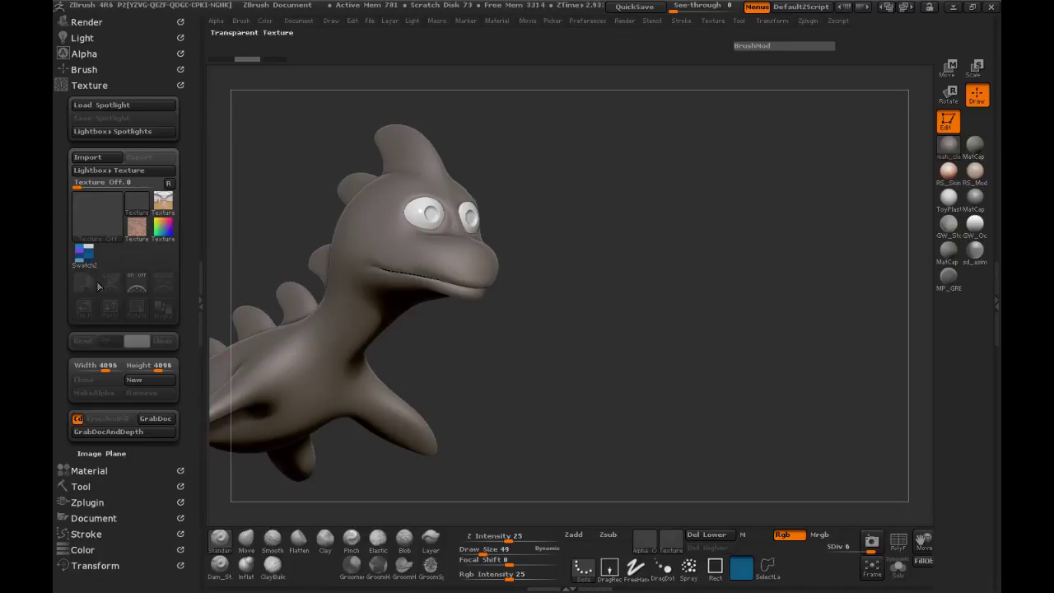
pyautogui.click(91, 252)
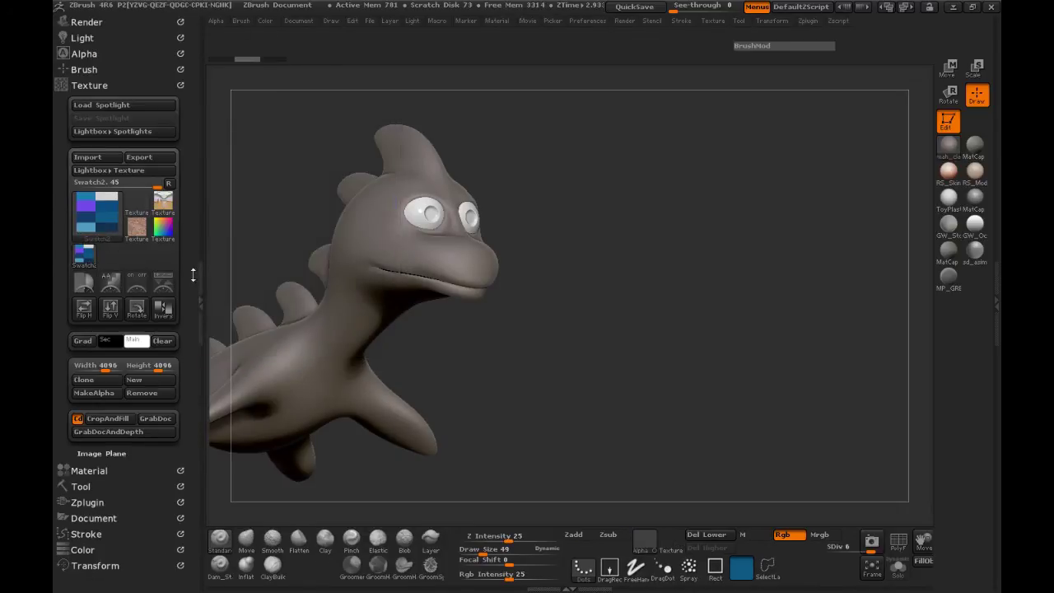
pyautogui.rightClick(212, 284)
pyautogui.moveTo(153, 331); pyautogui.dragTo(95, 205)
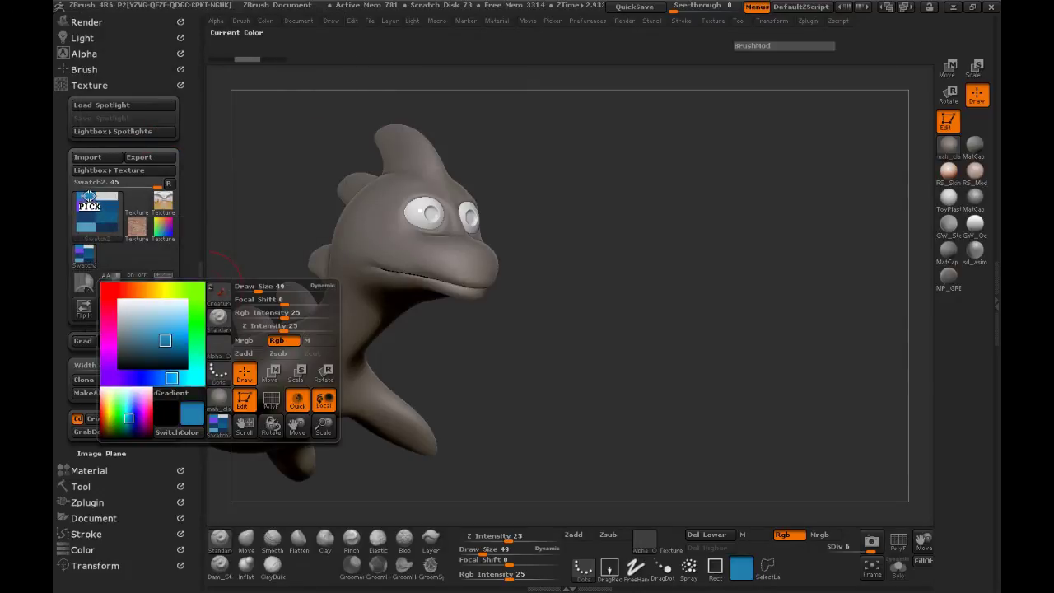
pyautogui.click(98, 221)
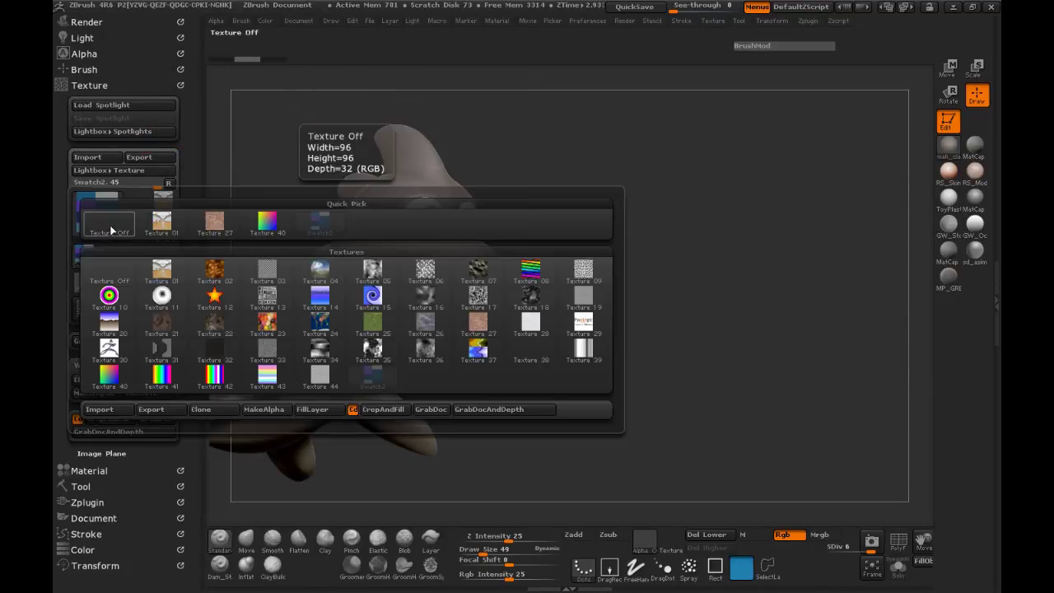
pyautogui.press('space')
# Try filling the creature's body repeatedly with the blue at RGB intensity 25, and undo the repeated fills.
pyautogui.moveTo(631, 266); pyautogui.dragTo(517, 296)
pyautogui.moveTo(364, 342); pyautogui.dragTo(389, 333)
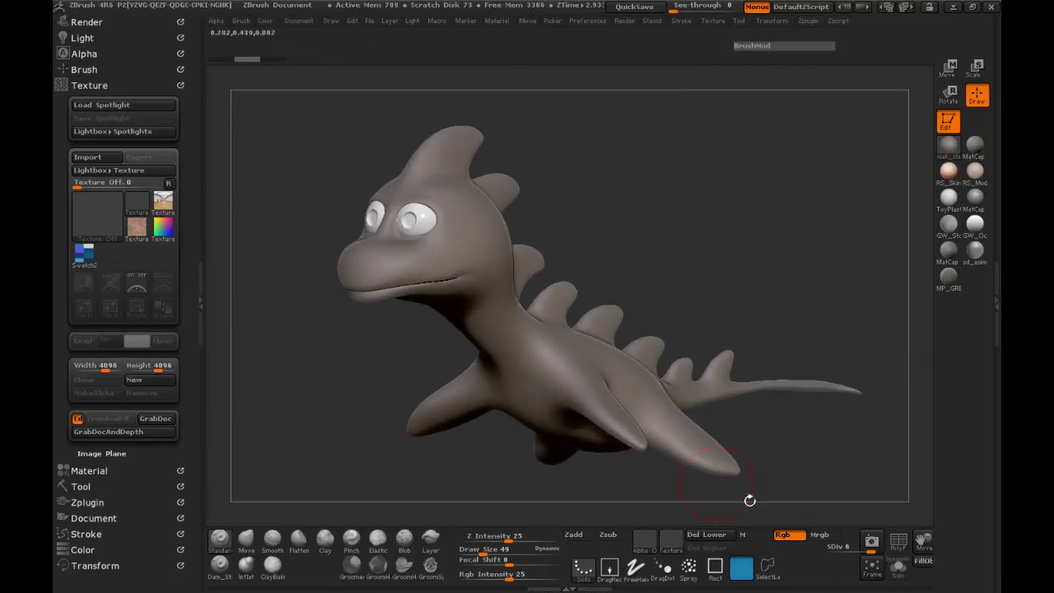
pyautogui.click(928, 564)
pyautogui.click(930, 566)
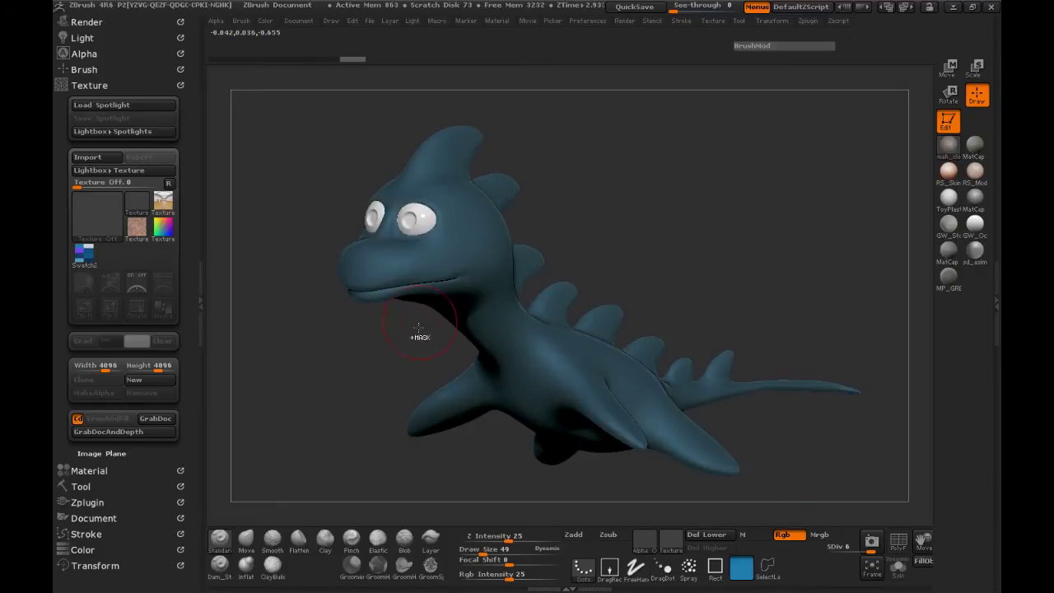
pyautogui.hotkey('ctrl', 'z')
pyautogui.hotkey('ctrl', 'z')
pyautogui.hotkey('ctrl', 'z')
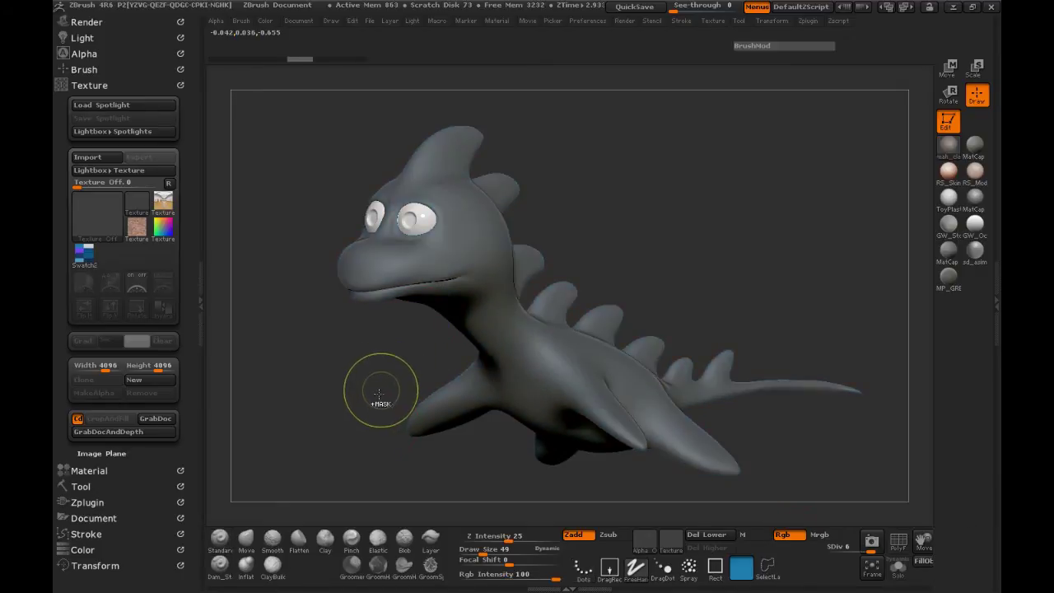
# Set the RGB intensity to 100 and fill the creature's whole body with the sampled blue.
pyautogui.moveTo(497, 574); pyautogui.dragTo(560, 575)
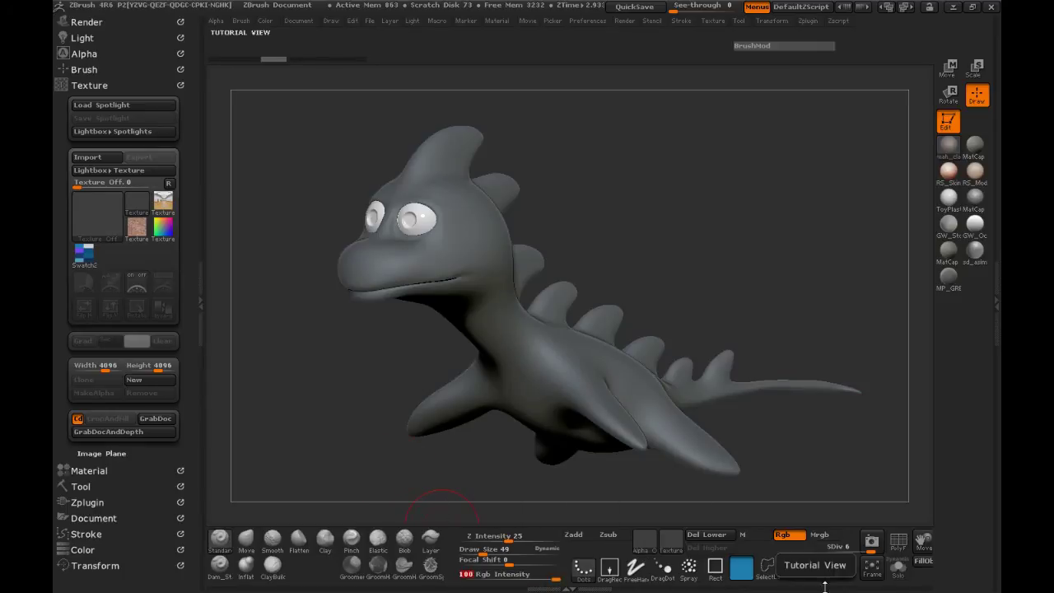
pyautogui.click(921, 567)
pyautogui.moveTo(659, 311); pyautogui.dragTo(762, 306)
pyautogui.moveTo(622, 334); pyautogui.dragTo(641, 355)
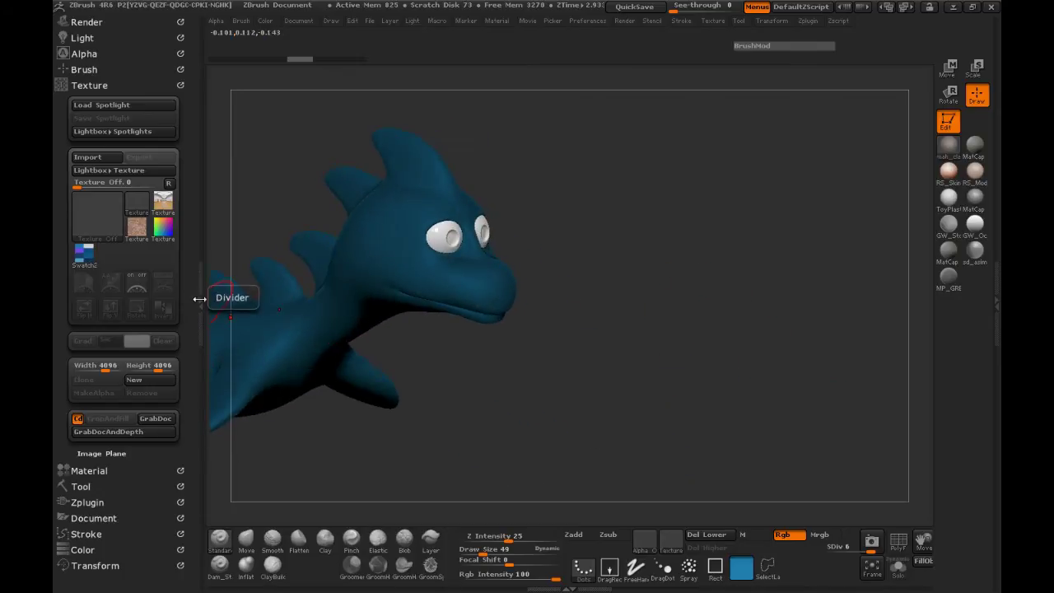
pyautogui.click(200, 303)
# Switch the creature's material to a white Sketch MatCap and inspect the blue body from the front and below.
pyautogui.moveTo(363, 360)
pyautogui.mouseDown()
pyautogui.moveTo(413, 365)
pyautogui.moveTo(666, 302)
pyautogui.moveTo(377, 354)
pyautogui.mouseUp()
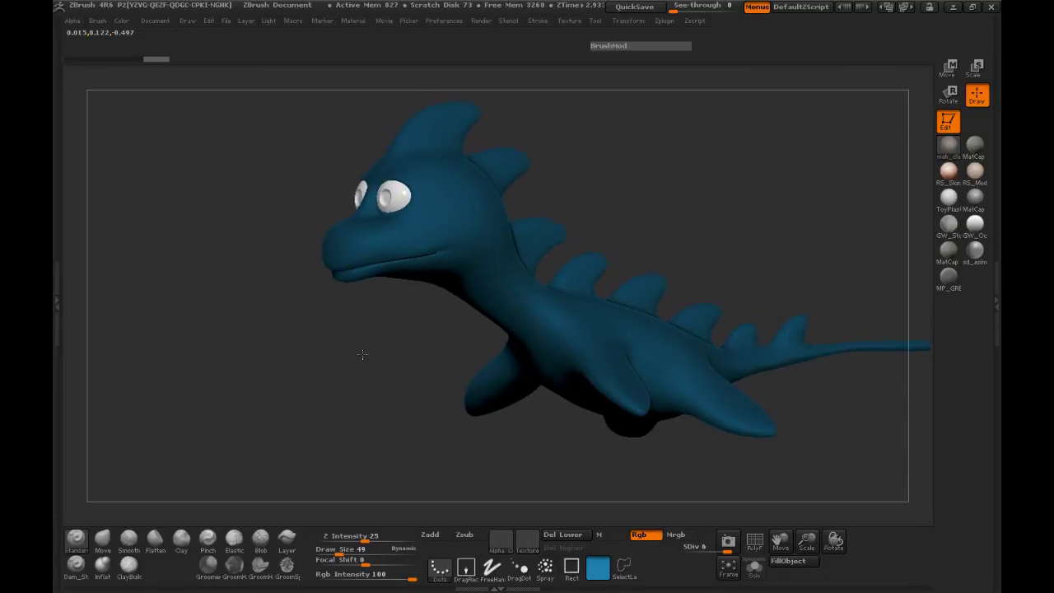
pyautogui.moveTo(365, 294); pyautogui.dragTo(391, 268)
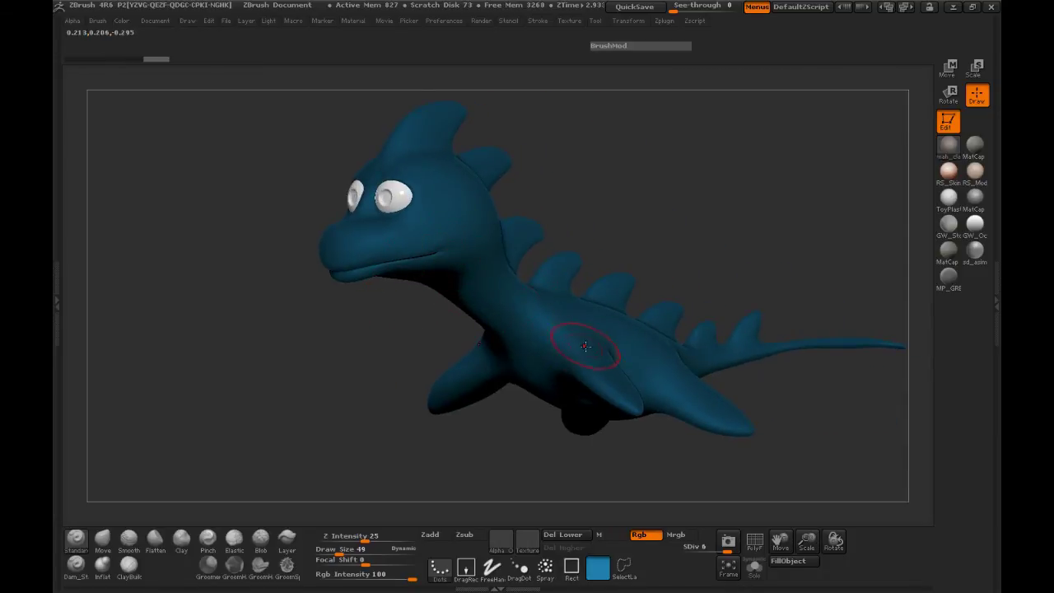
pyautogui.click(949, 145)
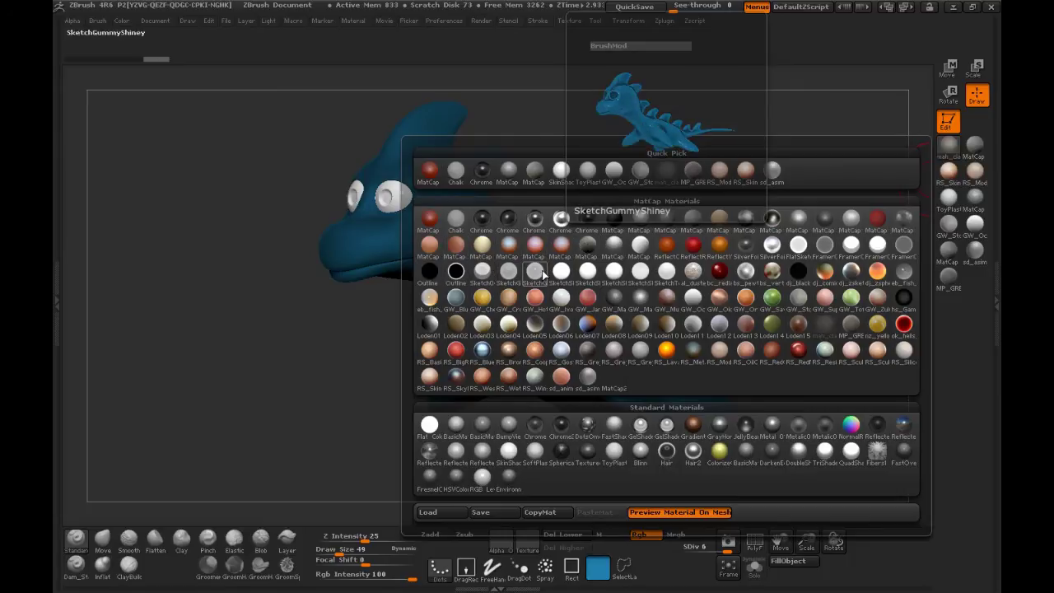
pyautogui.click(585, 274)
pyautogui.moveTo(333, 387); pyautogui.dragTo(659, 365)
pyautogui.moveTo(363, 355)
pyautogui.mouseDown()
pyautogui.moveTo(537, 373)
pyautogui.moveTo(719, 369)
pyautogui.moveTo(561, 361)
pyautogui.mouseUp()
pyautogui.keyDown('alt'); pyautogui.moveTo(760, 310); pyautogui.dragTo(696, 269); pyautogui.keyUp('alt')
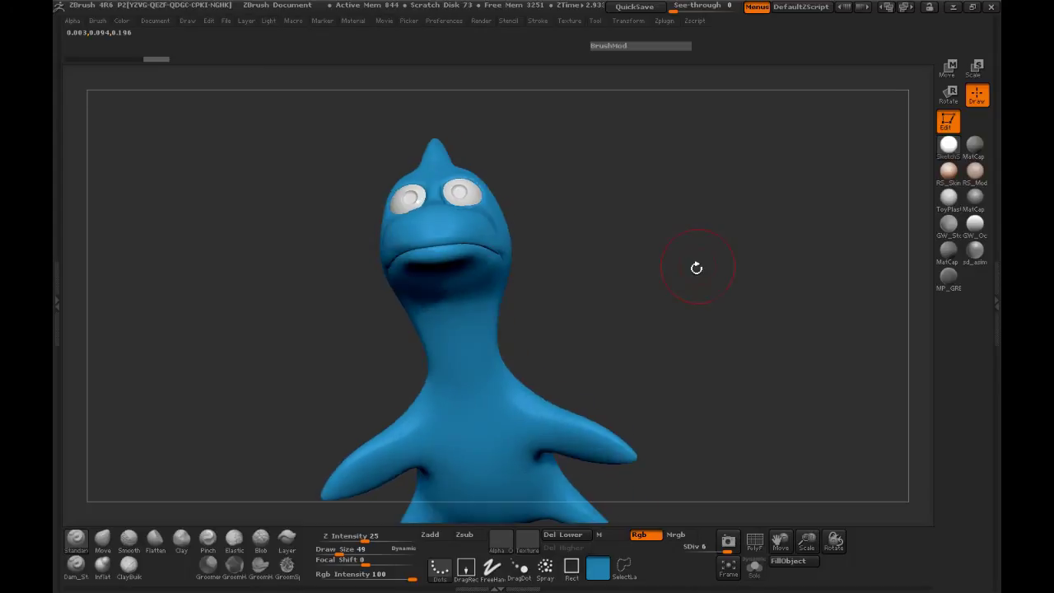
pyautogui.moveTo(667, 312); pyautogui.dragTo(679, 251)
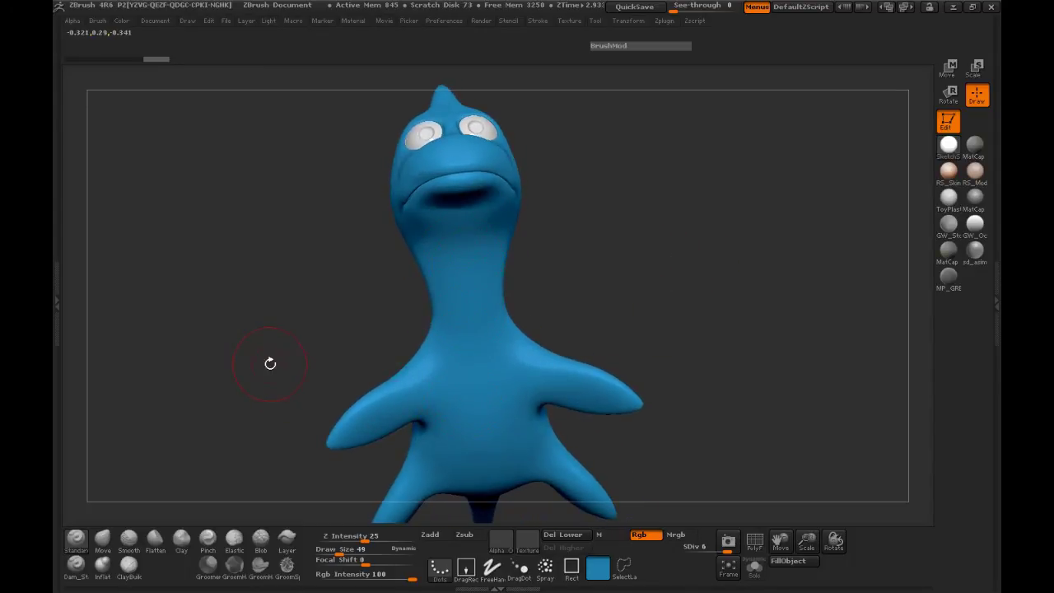
# Lower the RGB intensity to 2 and choose a near-white grey as the paint colour.
pyautogui.moveTo(405, 579); pyautogui.dragTo(347, 578)
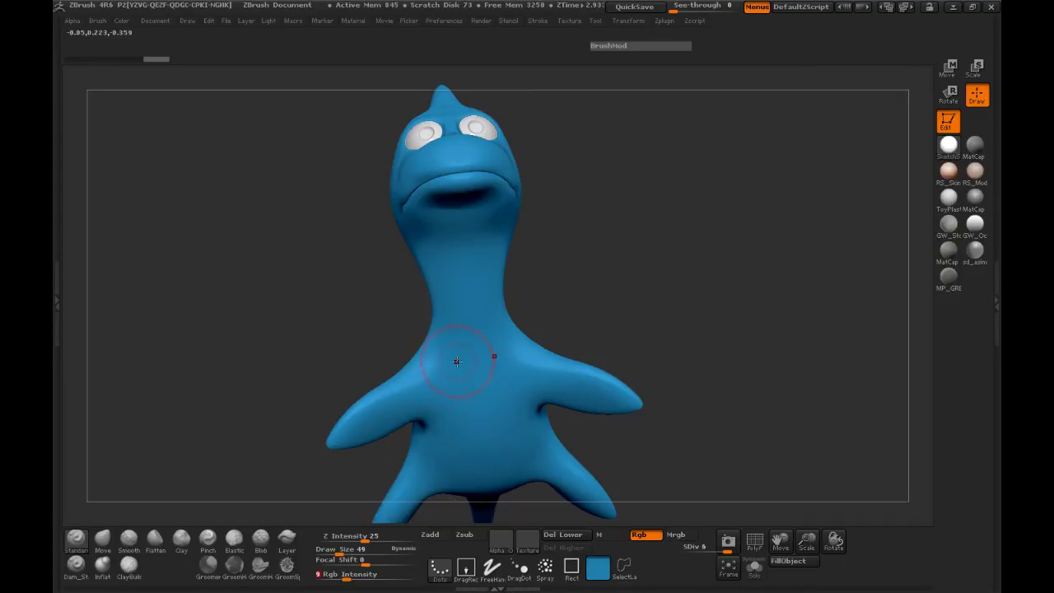
pyautogui.moveTo(306, 376); pyautogui.dragTo(308, 387)
pyautogui.moveTo(345, 580); pyautogui.dragTo(333, 580)
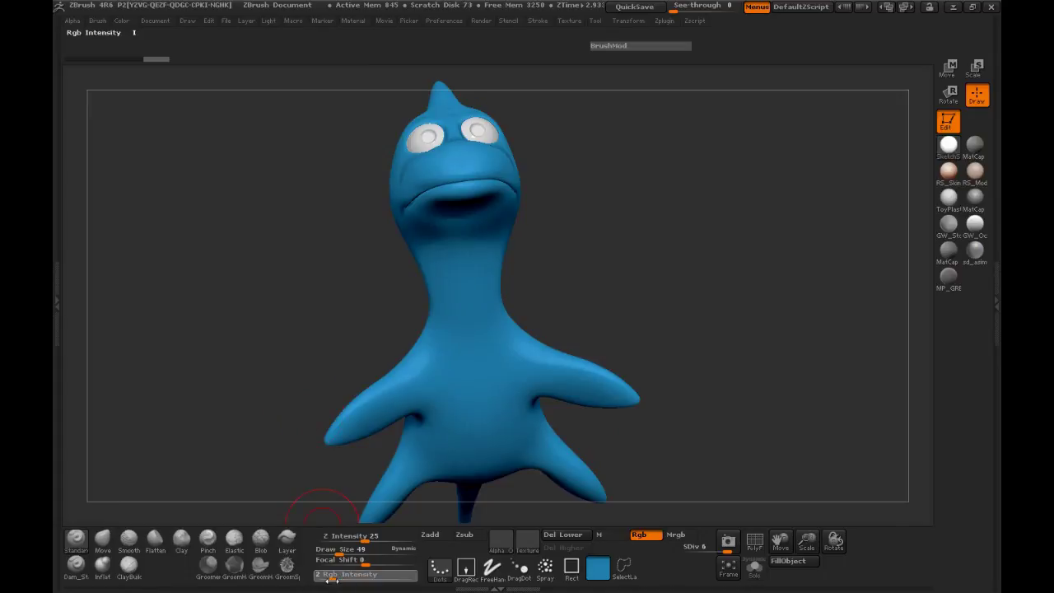
pyautogui.press('space')
pyautogui.click(150, 410)
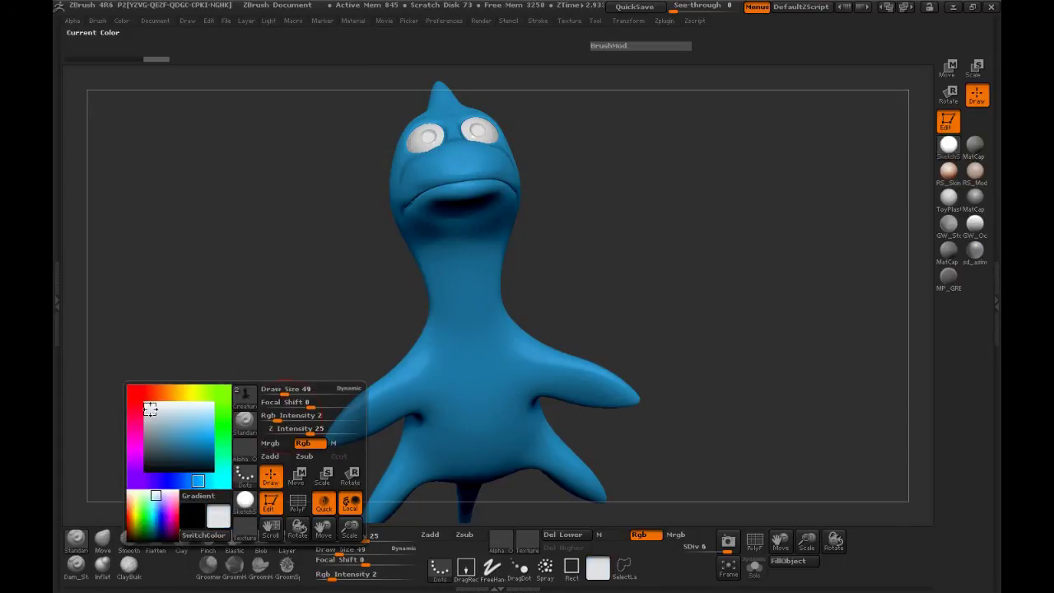
# Paint near-white down the front of the creature's neck to the upper chest.
pyautogui.moveTo(446, 247)
pyautogui.mouseDown()
pyautogui.moveTo(469, 350)
pyautogui.moveTo(443, 388)
pyautogui.moveTo(468, 347)
pyautogui.moveTo(463, 383)
pyautogui.moveTo(473, 394)
pyautogui.mouseUp()
pyautogui.moveTo(249, 326); pyautogui.dragTo(381, 320)
pyautogui.moveTo(581, 321); pyautogui.dragTo(593, 284)
# Use the FreeHand stroke, reduce the draw size to 23, and outline the throat below the jaw in near-white.
pyautogui.press('space')
pyautogui.moveTo(482, 245); pyautogui.dragTo(481, 245)
pyautogui.click(492, 568)
pyautogui.moveTo(649, 379); pyautogui.dragTo(646, 340)
pyautogui.press('space')
pyautogui.moveTo(457, 171); pyautogui.dragTo(451, 166)
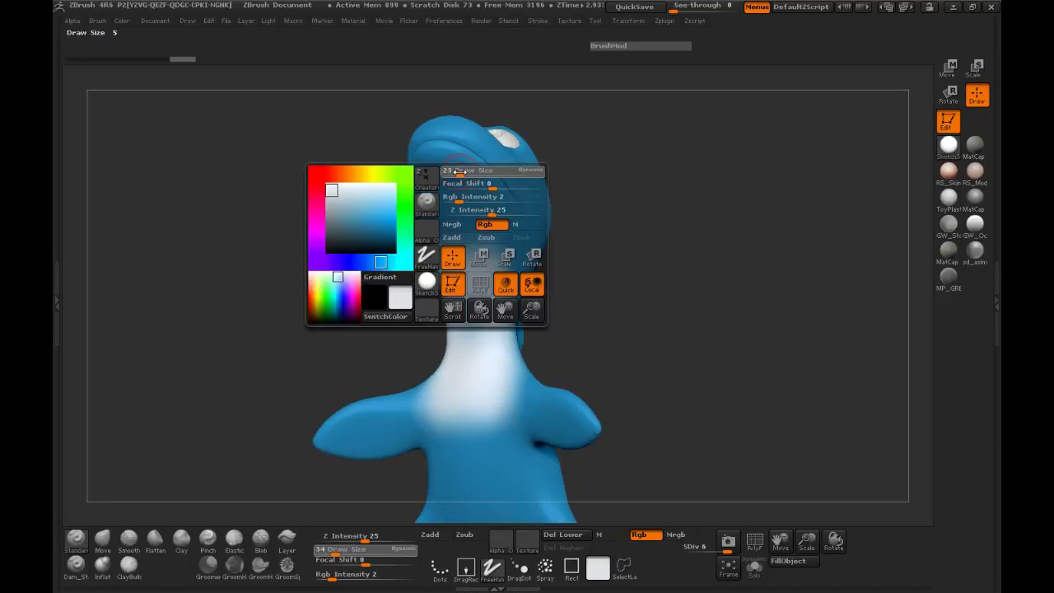
pyautogui.moveTo(478, 182)
pyautogui.mouseDown()
pyautogui.moveTo(491, 268)
pyautogui.moveTo(480, 189)
pyautogui.moveTo(447, 166)
pyautogui.mouseUp()
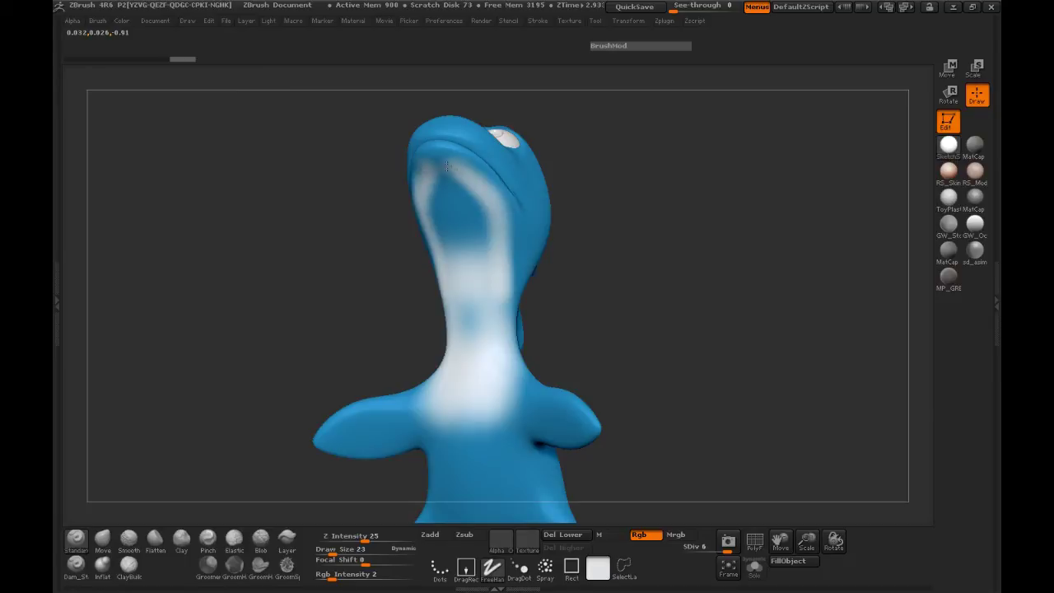
pyautogui.moveTo(489, 210); pyautogui.dragTo(492, 262)
# Fill in the remaining blue areas of the throat and neck front with near-white.
pyautogui.moveTo(537, 298); pyautogui.dragTo(621, 257)
pyautogui.moveTo(465, 252)
pyautogui.mouseDown()
pyautogui.moveTo(455, 192)
pyautogui.moveTo(464, 215)
pyautogui.moveTo(459, 346)
pyautogui.moveTo(425, 231)
pyautogui.moveTo(443, 179)
pyautogui.moveTo(441, 260)
pyautogui.mouseUp()
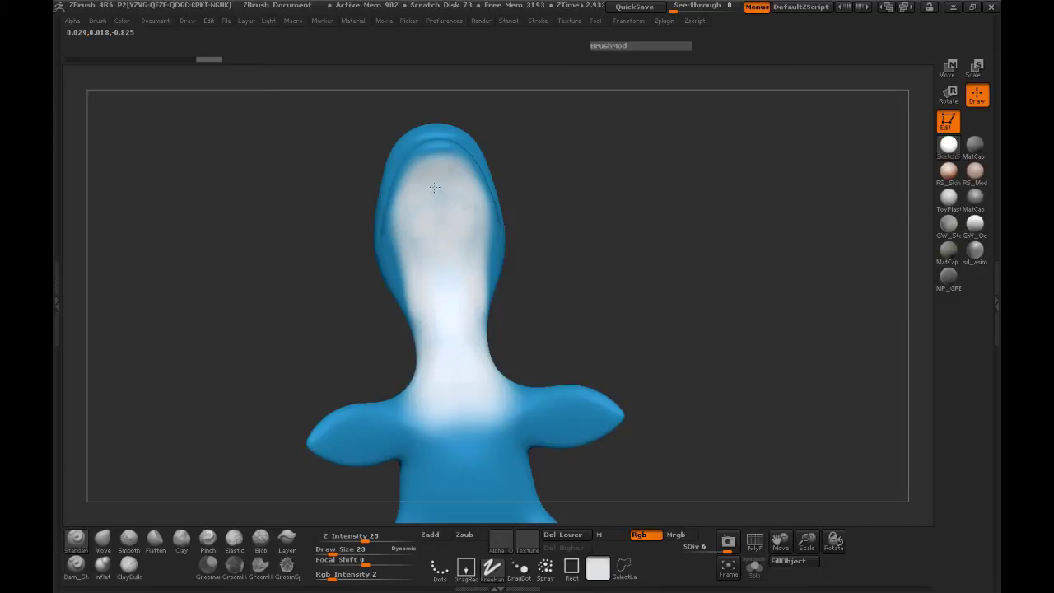
pyautogui.moveTo(581, 293)
pyautogui.mouseDown()
pyautogui.moveTo(348, 258)
pyautogui.moveTo(332, 282)
pyautogui.moveTo(448, 243)
pyautogui.mouseUp()
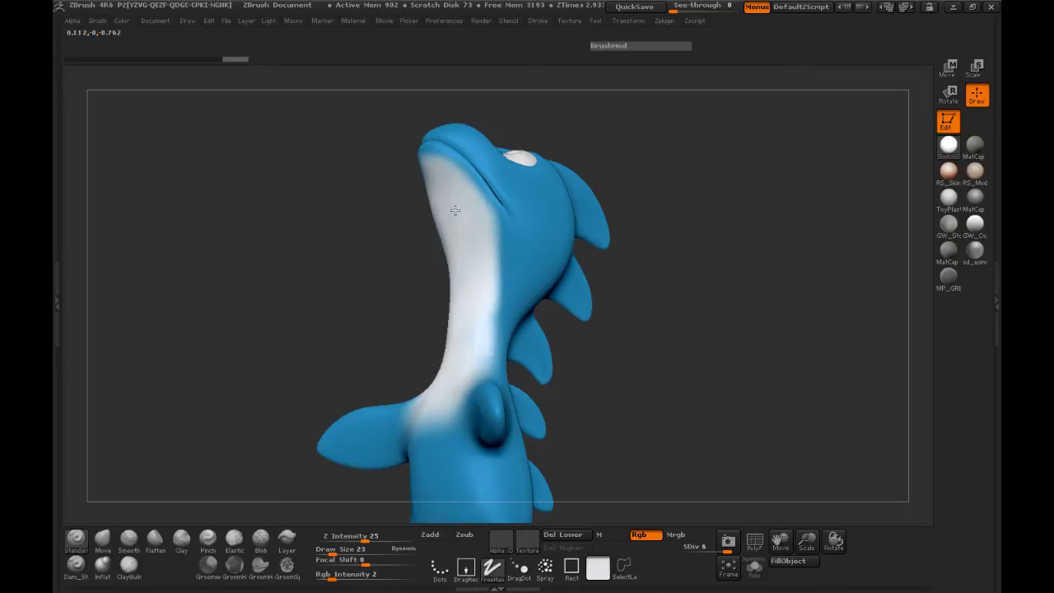
pyautogui.moveTo(473, 282)
pyautogui.mouseDown()
pyautogui.moveTo(467, 332)
pyautogui.moveTo(516, 344)
pyautogui.moveTo(605, 299)
pyautogui.moveTo(598, 247)
pyautogui.mouseUp()
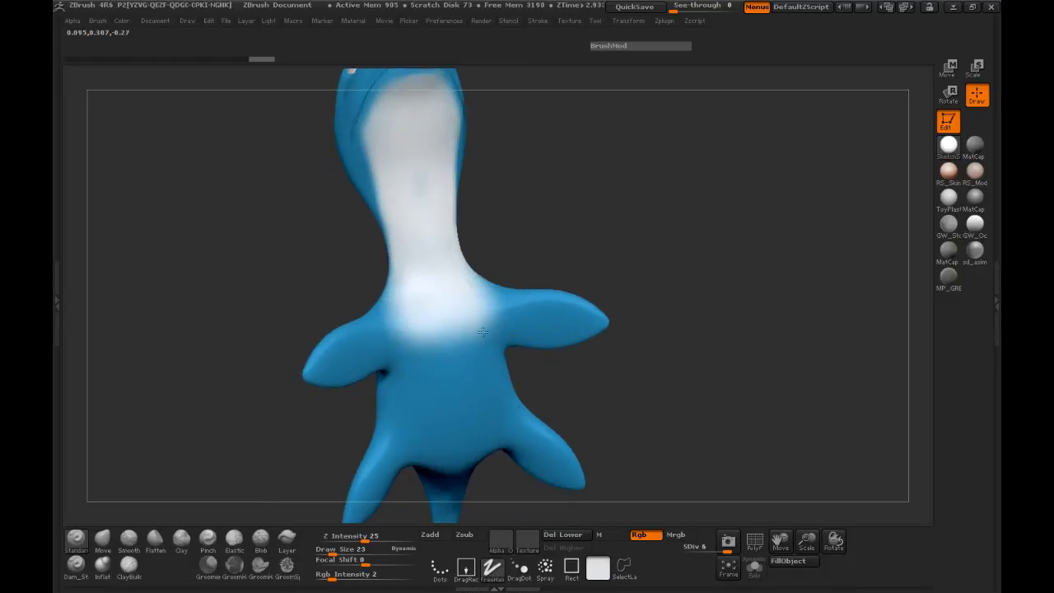
# Set the draw size to 21 and paint near-white stripes under both front flippers, joining them to the chest.
pyautogui.press('space')
pyautogui.moveTo(472, 342)
pyautogui.mouseDown()
pyautogui.moveTo(583, 323)
pyautogui.moveTo(510, 329)
pyautogui.moveTo(540, 319)
pyautogui.moveTo(612, 324)
pyautogui.mouseUp()
pyautogui.hotkey('ctrl', 'z')
pyautogui.press('space')
pyautogui.moveTo(546, 325)
pyautogui.mouseDown()
pyautogui.moveTo(520, 315)
pyautogui.moveTo(544, 314)
pyautogui.moveTo(499, 319)
pyautogui.mouseUp()
pyautogui.moveTo(668, 272); pyautogui.dragTo(655, 317)
pyautogui.moveTo(491, 316); pyautogui.dragTo(481, 281)
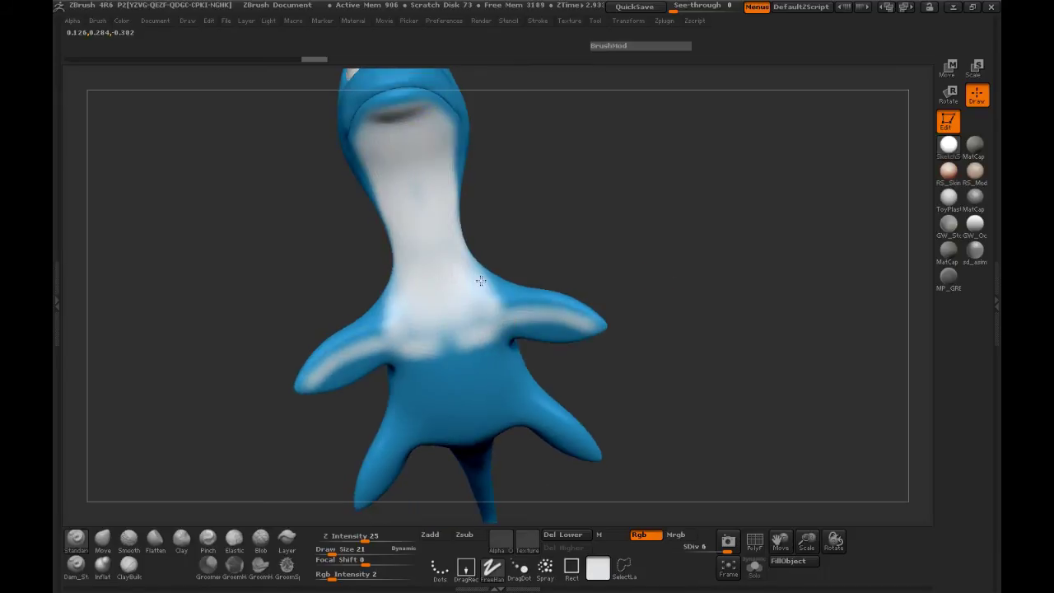
# Set the RGB intensity to 1 and the draw size to 34, and extend the near-white from the chest towards the hind flippers.
pyautogui.moveTo(668, 282); pyautogui.dragTo(308, 308)
pyautogui.moveTo(329, 579); pyautogui.dragTo(327, 580)
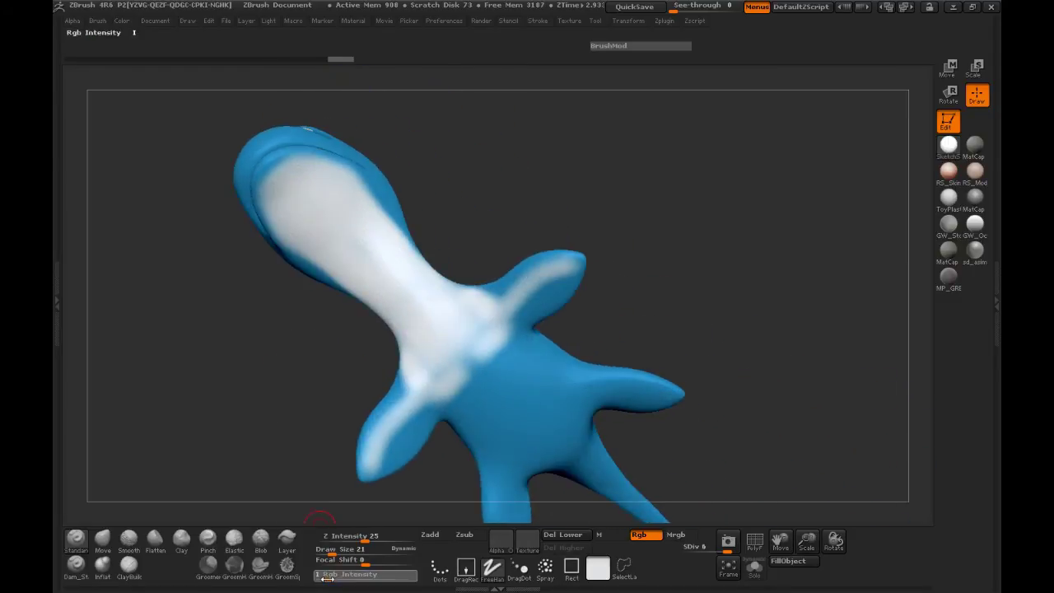
pyautogui.press('space')
pyautogui.moveTo(496, 336)
pyautogui.mouseDown()
pyautogui.moveTo(458, 394)
pyautogui.moveTo(511, 351)
pyautogui.moveTo(478, 360)
pyautogui.moveTo(523, 379)
pyautogui.moveTo(494, 429)
pyautogui.moveTo(551, 370)
pyautogui.mouseUp()
# Pick a slightly darker light grey, enlarge the draw size to 52, and paint it softly over the throat and chest.
pyautogui.press('space')
pyautogui.click(420, 388)
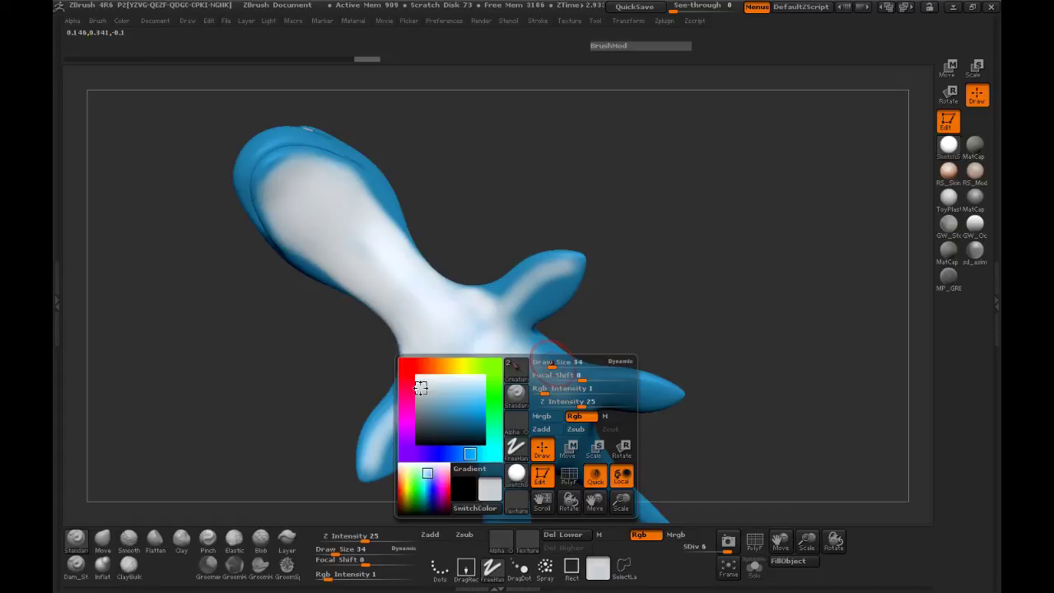
pyautogui.moveTo(421, 391); pyautogui.dragTo(420, 396)
pyautogui.moveTo(346, 251)
pyautogui.mouseDown()
pyautogui.moveTo(423, 283)
pyautogui.moveTo(457, 324)
pyautogui.moveTo(454, 350)
pyautogui.moveTo(299, 176)
pyautogui.mouseUp()
pyautogui.press('space')
pyautogui.click(459, 350)
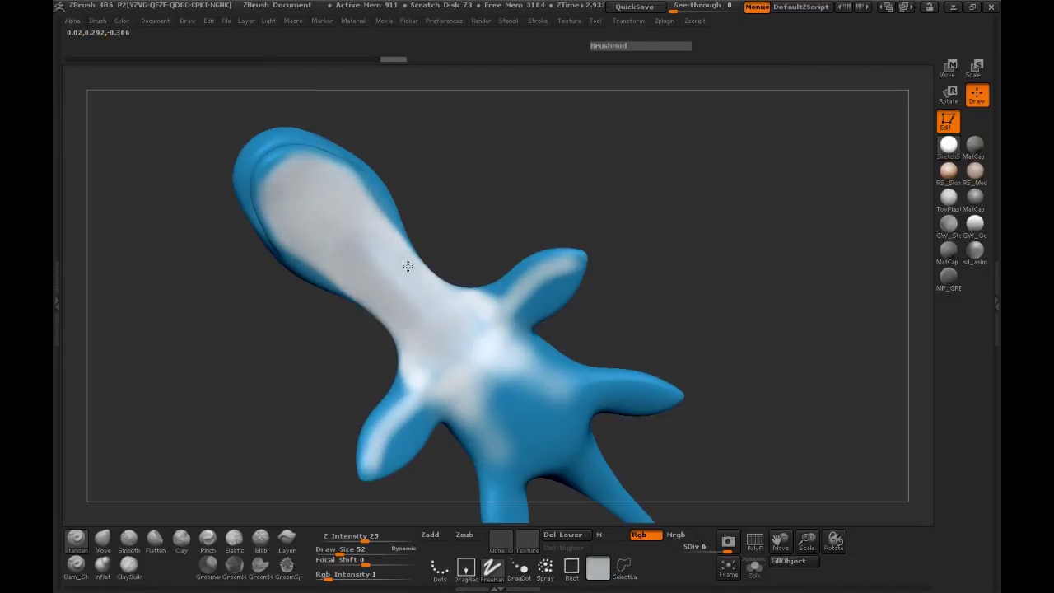
pyautogui.moveTo(422, 286)
pyautogui.mouseDown()
pyautogui.moveTo(472, 302)
pyautogui.moveTo(510, 290)
pyautogui.moveTo(511, 309)
pyautogui.mouseUp()
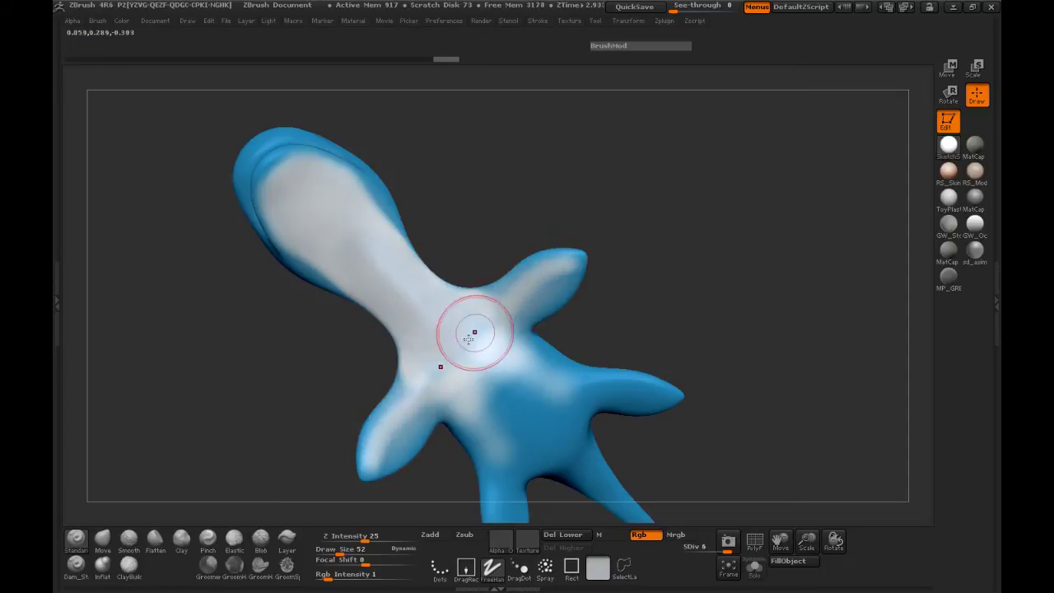
# Set the RGB intensity to 2 and draw size to 49, undo the stray belly strokes, and paint light grey across the chest and front flippers.
pyautogui.click(332, 577)
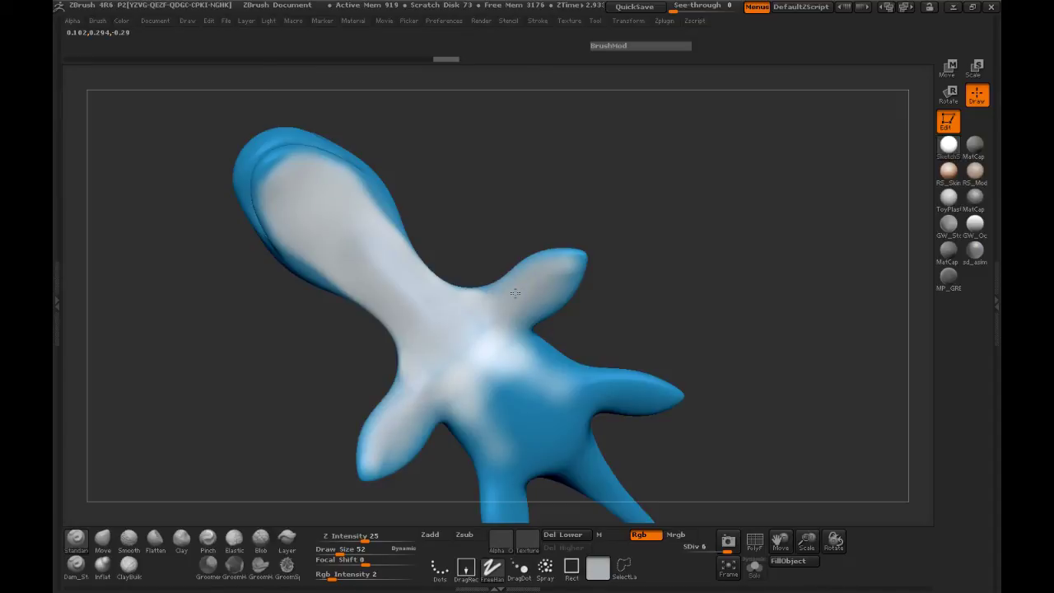
pyautogui.moveTo(494, 354)
pyautogui.mouseDown()
pyautogui.moveTo(524, 416)
pyautogui.moveTo(543, 394)
pyautogui.moveTo(628, 397)
pyautogui.mouseUp()
pyautogui.hotkey('ctrl', 'z')
pyautogui.press('space')
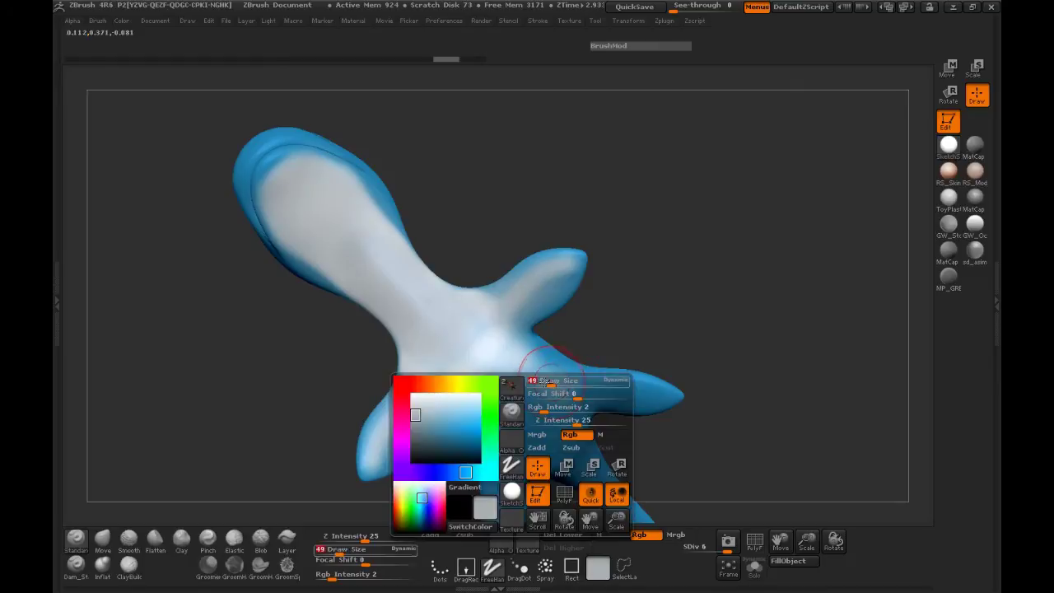
pyautogui.hotkey('ctrl', 'z')
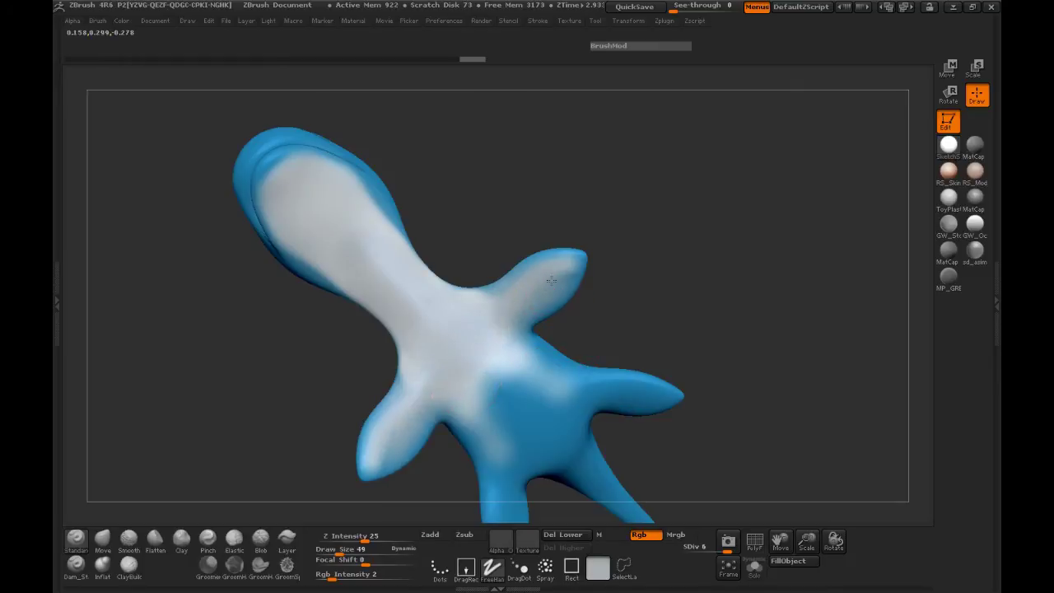
pyautogui.moveTo(486, 315); pyautogui.dragTo(542, 305)
# Reduce the draw size to 37 and paint light grey over the blue belly.
pyautogui.moveTo(661, 289)
pyautogui.mouseDown()
pyautogui.moveTo(539, 379)
pyautogui.moveTo(420, 409)
pyautogui.moveTo(483, 424)
pyautogui.moveTo(514, 412)
pyautogui.moveTo(522, 334)
pyautogui.moveTo(628, 304)
pyautogui.moveTo(603, 285)
pyautogui.mouseUp()
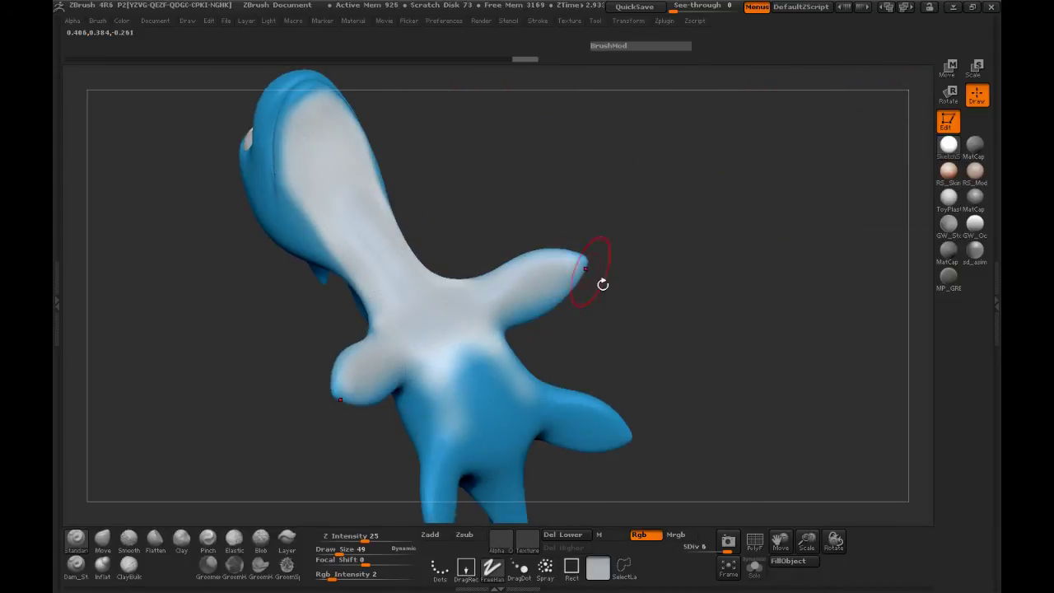
pyautogui.moveTo(666, 331)
pyautogui.mouseDown()
pyautogui.moveTo(675, 339)
pyautogui.moveTo(706, 230)
pyautogui.moveTo(705, 267)
pyautogui.moveTo(716, 266)
pyautogui.mouseUp()
pyautogui.press('space')
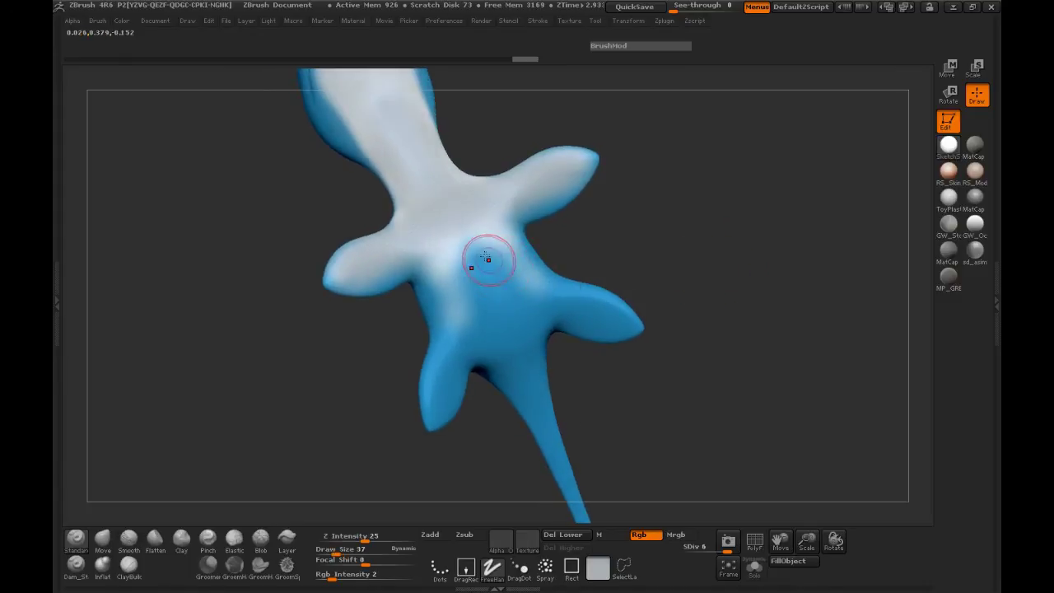
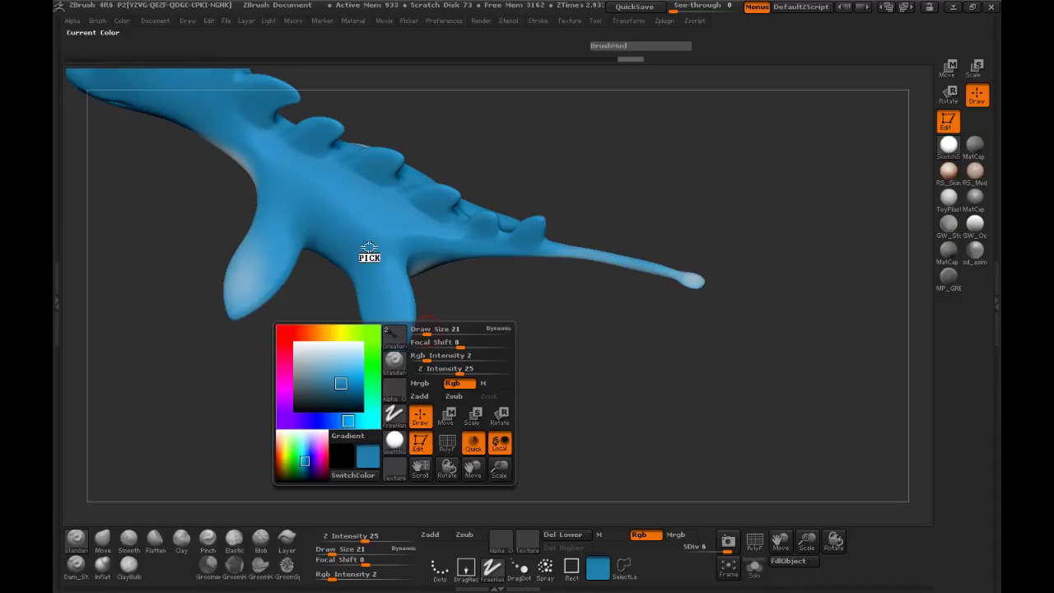
# Set the draw size to 15 and paint the body's blue around the edges of the hind flippers' undersides.
pyautogui.moveTo(519, 284); pyautogui.dragTo(530, 344)
pyautogui.moveTo(806, 540); pyautogui.dragTo(785, 494)
pyautogui.keyDown('alt'); pyautogui.moveTo(659, 408); pyautogui.dragTo(423, 333); pyautogui.keyUp('alt')
pyautogui.moveTo(456, 253)
pyautogui.mouseDown()
pyautogui.moveTo(719, 371)
pyautogui.moveTo(760, 405)
pyautogui.mouseUp()
pyautogui.moveTo(527, 412); pyautogui.dragTo(485, 170)
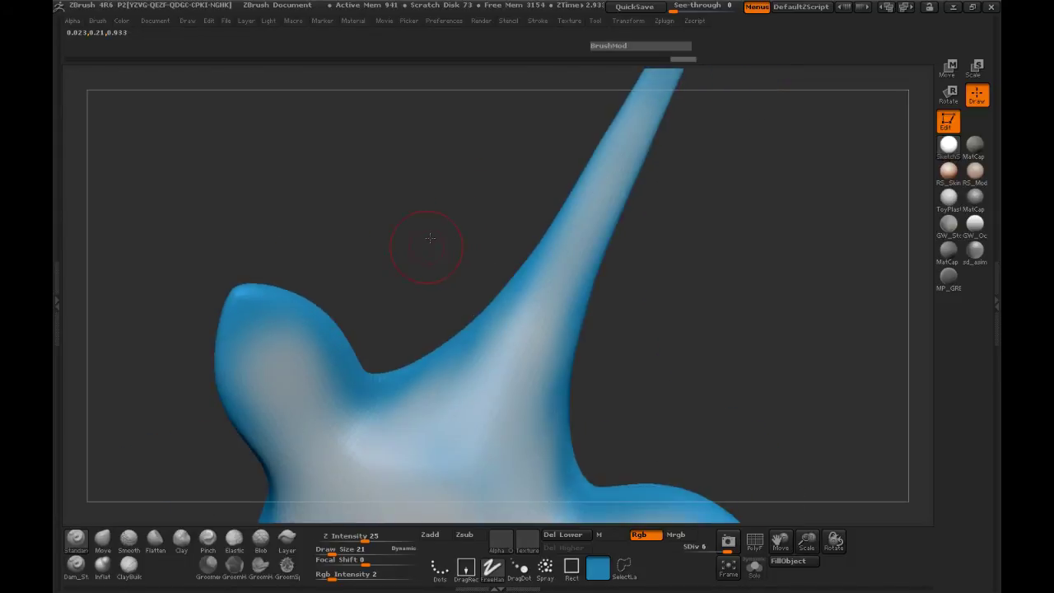
pyautogui.keyDown('alt'); pyautogui.moveTo(428, 249); pyautogui.dragTo(480, 202); pyautogui.keyUp('alt')
pyautogui.press('space')
pyautogui.click(342, 248)
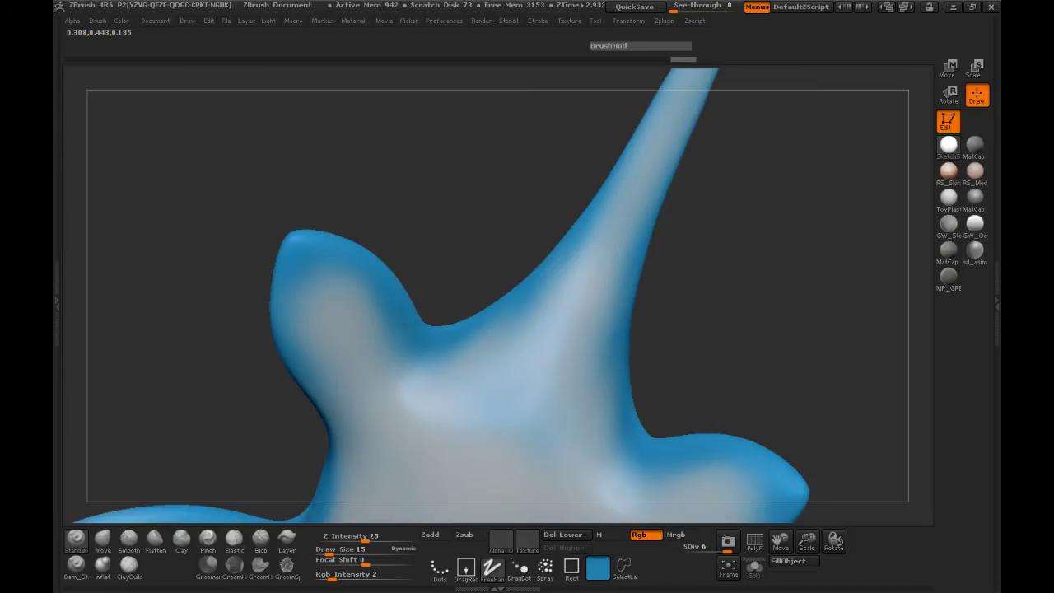
# Paint blue along the front flippers' edges and over the pale areas on their upper sides.
pyautogui.moveTo(454, 216)
pyautogui.mouseDown()
pyautogui.moveTo(503, 271)
pyautogui.moveTo(480, 271)
pyautogui.moveTo(695, 305)
pyautogui.moveTo(511, 292)
pyautogui.moveTo(222, 421)
pyautogui.moveTo(582, 398)
pyautogui.moveTo(345, 340)
pyautogui.moveTo(252, 380)
pyautogui.moveTo(227, 325)
pyautogui.moveTo(211, 316)
pyautogui.moveTo(280, 375)
pyautogui.mouseUp()
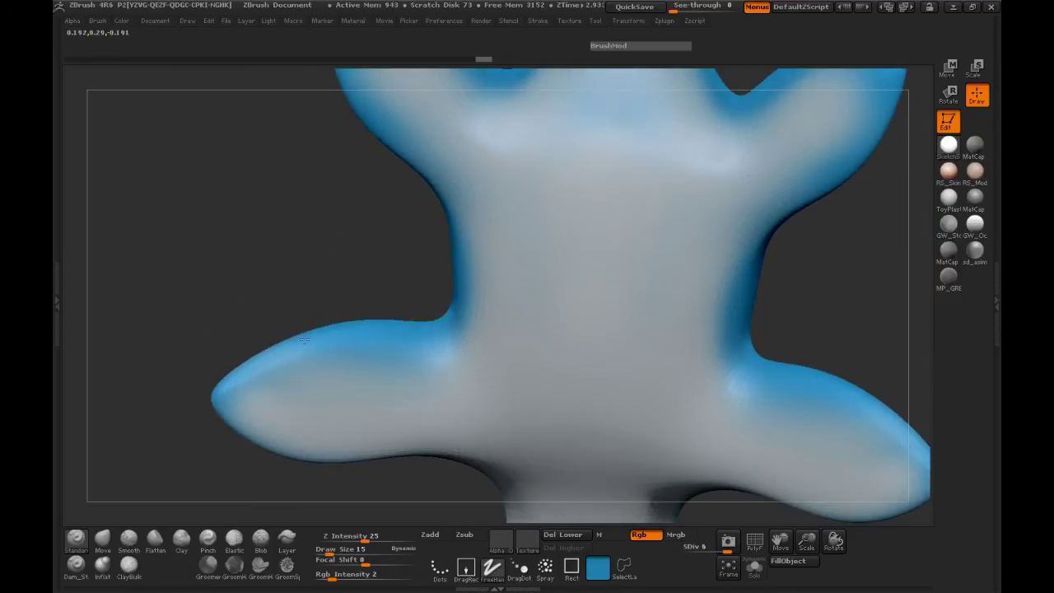
pyautogui.moveTo(189, 442)
pyautogui.mouseDown()
pyautogui.moveTo(162, 380)
pyautogui.moveTo(185, 230)
pyautogui.moveTo(149, 318)
pyautogui.moveTo(358, 371)
pyautogui.mouseUp()
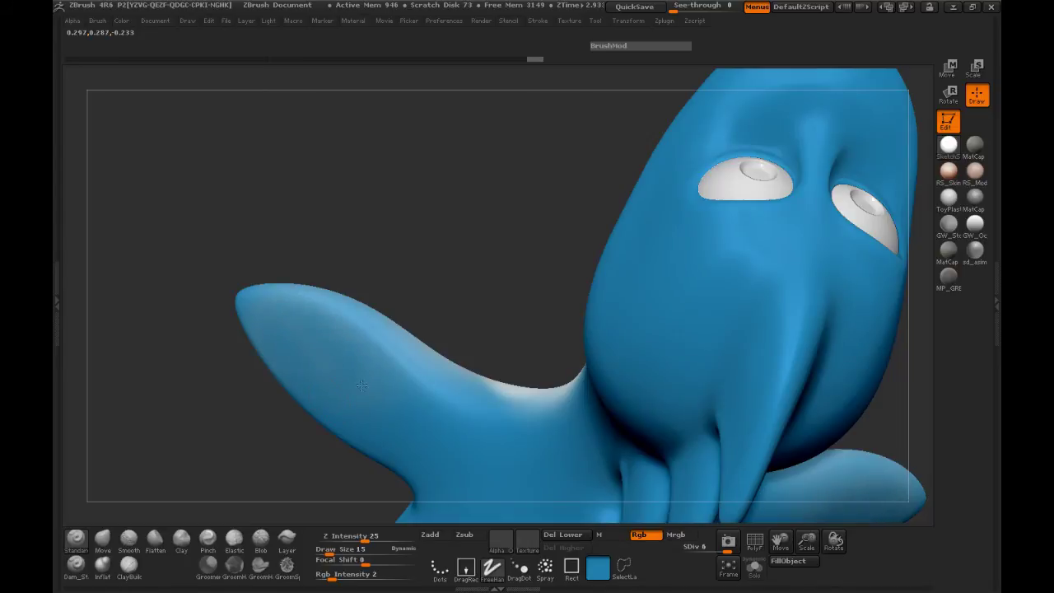
pyautogui.moveTo(197, 384)
pyautogui.mouseDown()
pyautogui.moveTo(156, 354)
pyautogui.moveTo(193, 313)
pyautogui.moveTo(191, 272)
pyautogui.moveTo(242, 357)
pyautogui.mouseUp()
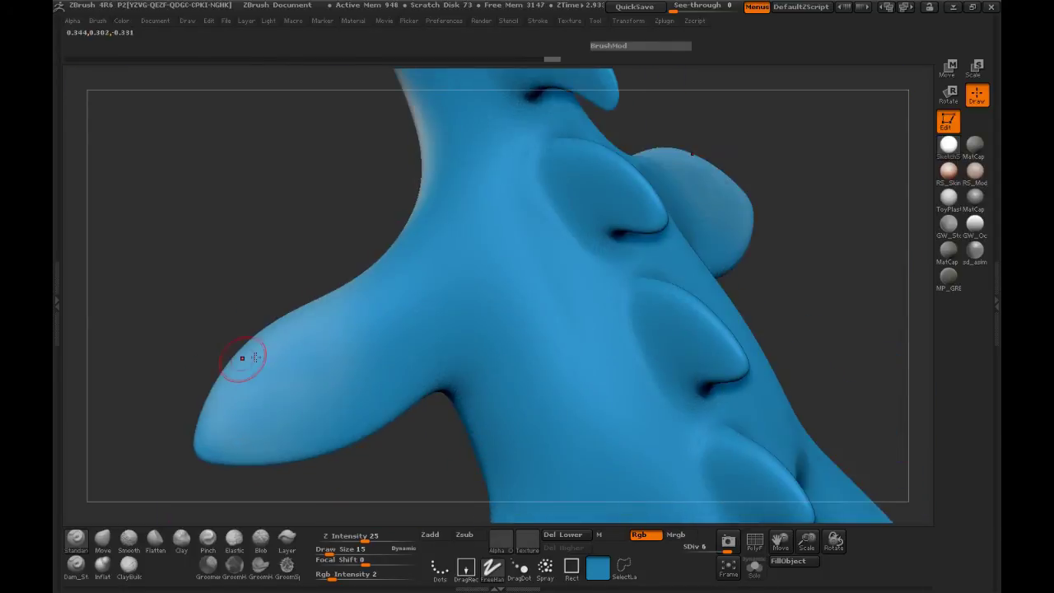
# Set the RGB intensity to 5 and cover the front flippers' upper sides with blue, using draw sizes 11 and 25.
pyautogui.rightClick(303, 379)
pyautogui.click(302, 376)
pyautogui.click(331, 575)
pyautogui.write('5')
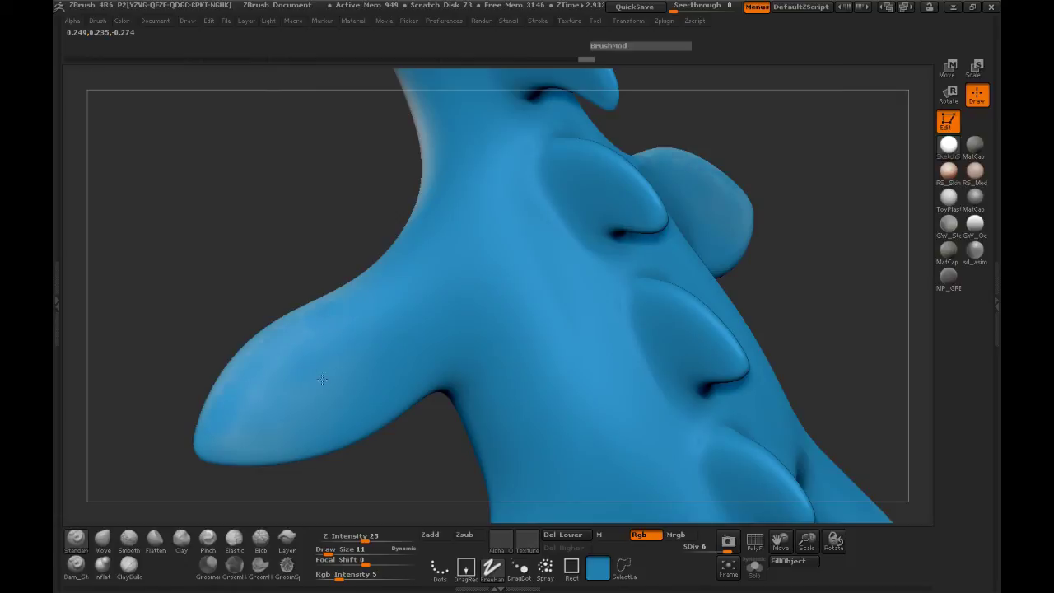
pyautogui.moveTo(242, 417); pyautogui.dragTo(290, 384)
pyautogui.press('space')
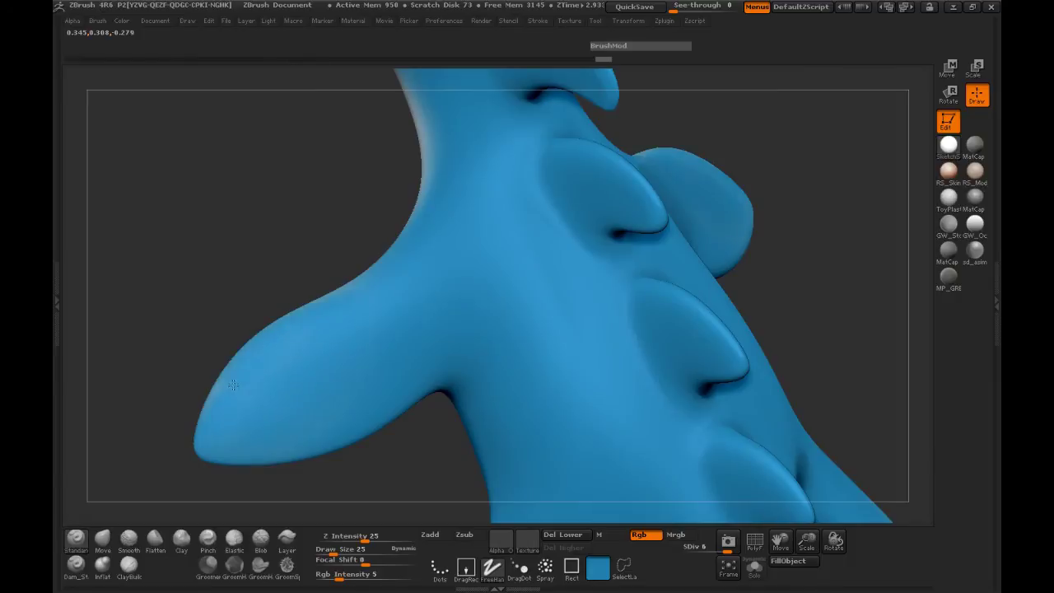
pyautogui.moveTo(311, 368); pyautogui.dragTo(303, 354)
pyautogui.moveTo(178, 284)
pyautogui.mouseDown()
pyautogui.moveTo(378, 280)
pyautogui.moveTo(393, 318)
pyautogui.moveTo(380, 347)
pyautogui.moveTo(346, 346)
pyautogui.moveTo(305, 375)
pyautogui.mouseUp()
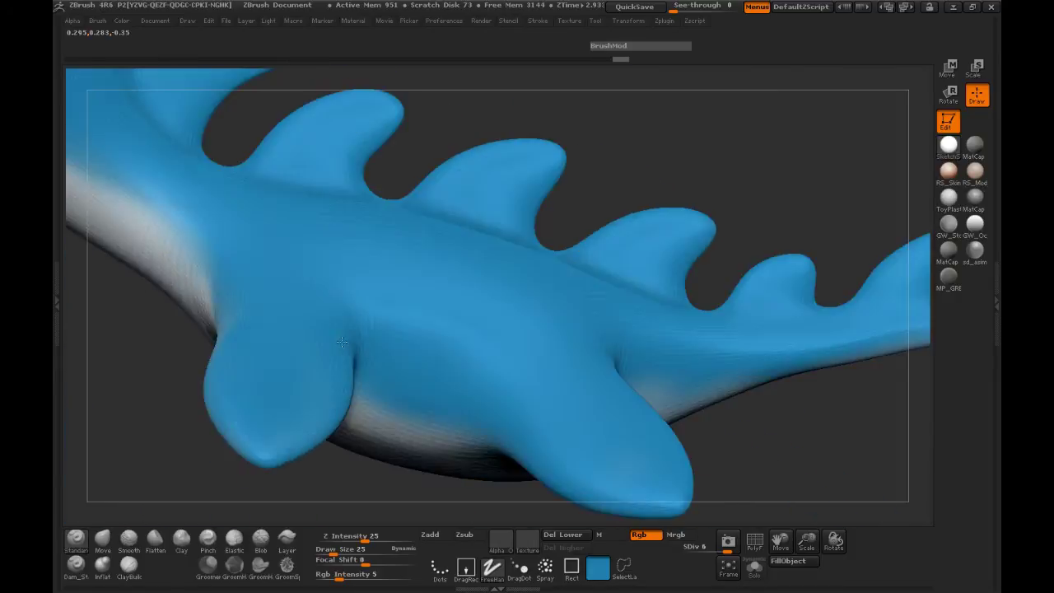
# Smooth the colour border between the blue head and the light throat with the Smooth brush.
pyautogui.moveTo(803, 540); pyautogui.dragTo(741, 527)
pyautogui.keyDown('alt'); pyautogui.moveTo(560, 469); pyautogui.dragTo(766, 461); pyautogui.keyUp('alt')
pyautogui.moveTo(148, 436)
pyautogui.mouseDown()
pyautogui.moveTo(218, 422)
pyautogui.moveTo(238, 377)
pyautogui.moveTo(409, 252)
pyautogui.mouseUp()
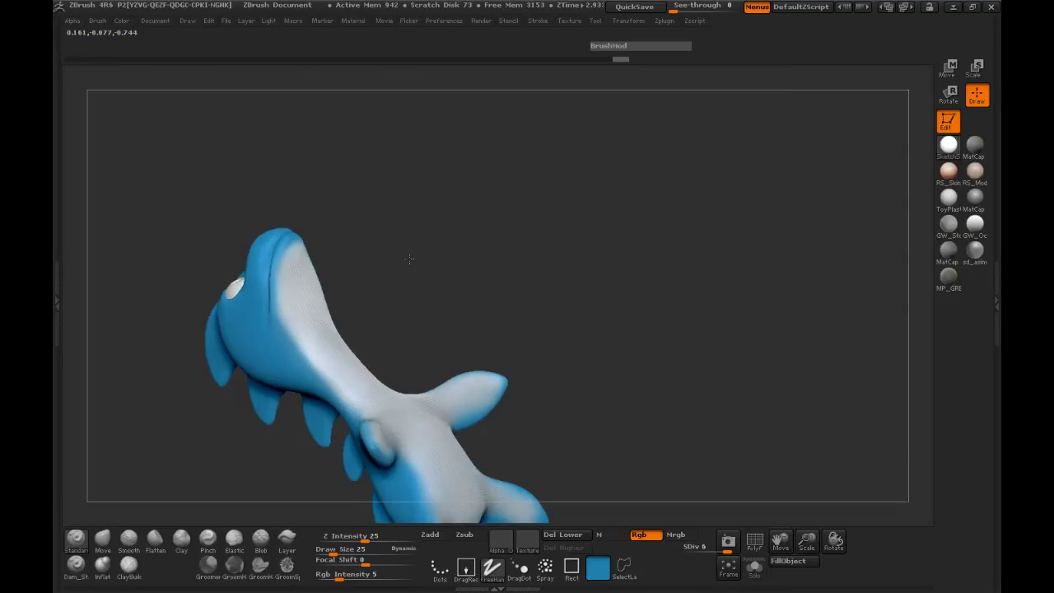
pyautogui.keyDown('shift'); pyautogui.moveTo(309, 367); pyautogui.dragTo(287, 319); pyautogui.keyUp('shift')
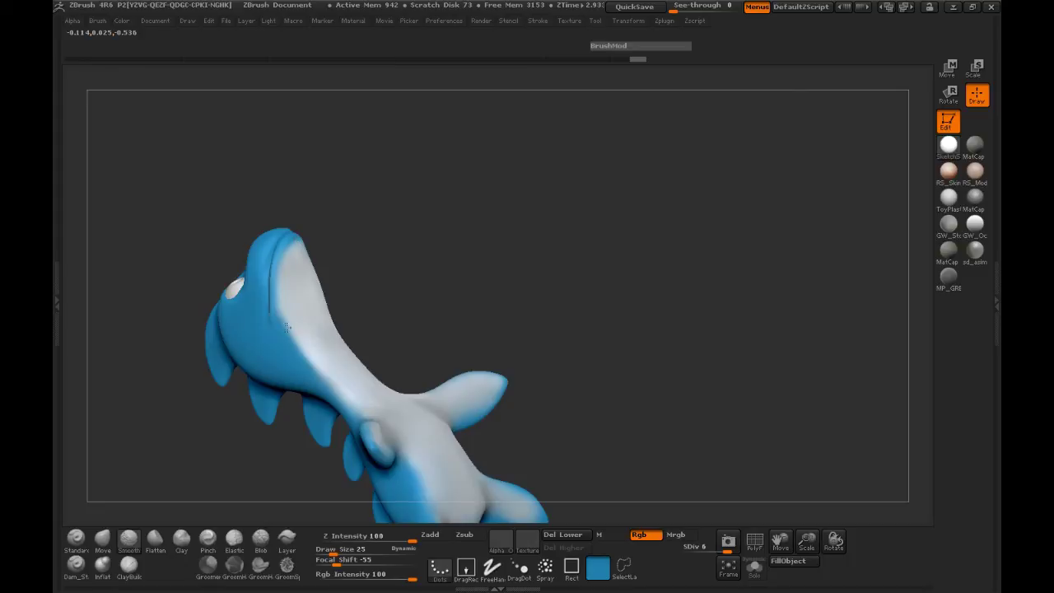
# Render a shaded preview of the creature from a front three-quarter view.
pyautogui.moveTo(400, 338)
pyautogui.mouseDown()
pyautogui.moveTo(435, 358)
pyautogui.moveTo(505, 362)
pyautogui.moveTo(536, 424)
pyautogui.moveTo(596, 288)
pyautogui.mouseUp()
pyautogui.moveTo(591, 327)
pyautogui.mouseDown()
pyautogui.moveTo(612, 337)
pyautogui.moveTo(631, 370)
pyautogui.mouseUp()
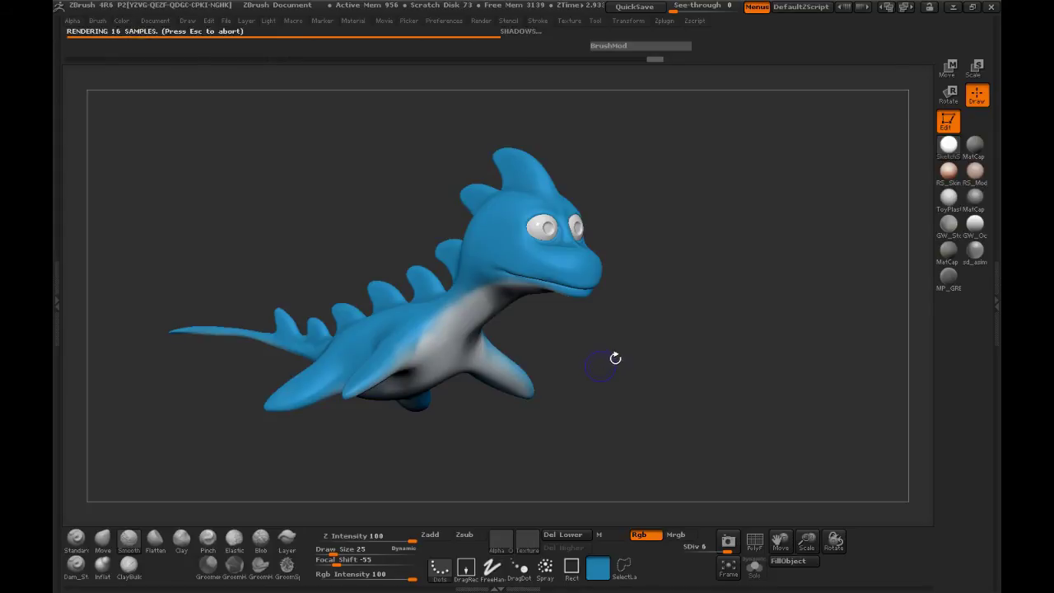
pyautogui.click(619, 361)
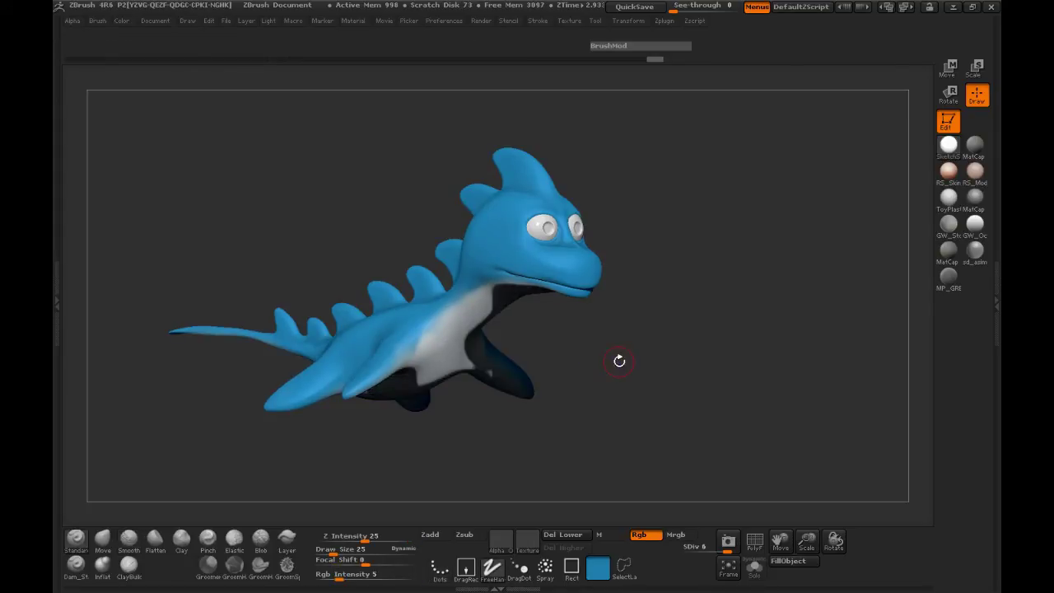
# Paint blue along the throat's edge behind the mouth corner and smooth the colour border down the neck.
pyautogui.moveTo(636, 363)
pyautogui.mouseDown()
pyautogui.moveTo(636, 346)
pyautogui.moveTo(584, 343)
pyautogui.moveTo(650, 341)
pyautogui.moveTo(527, 249)
pyautogui.mouseUp()
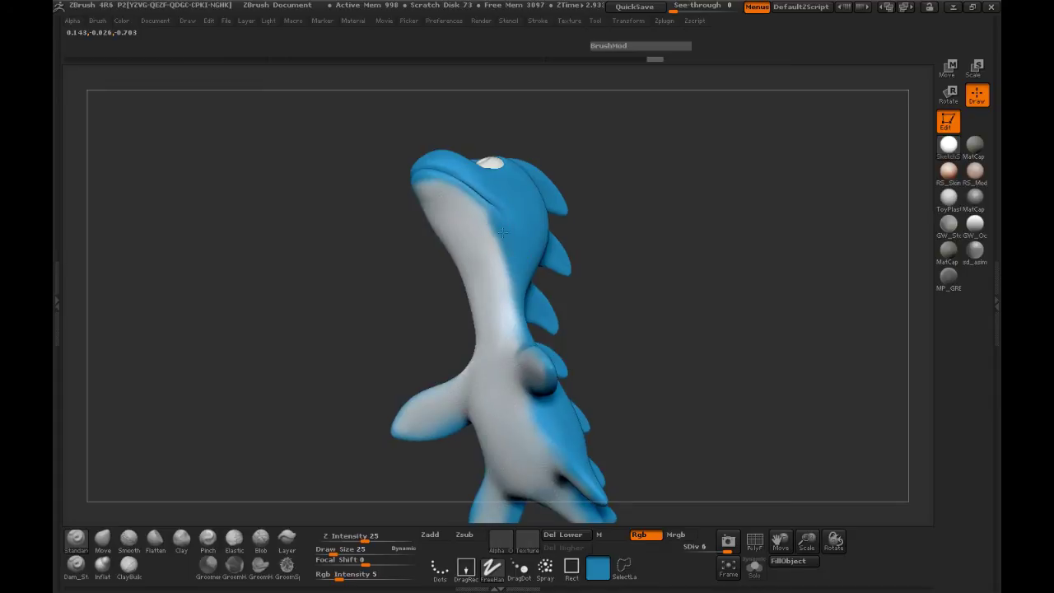
pyautogui.press('shift')
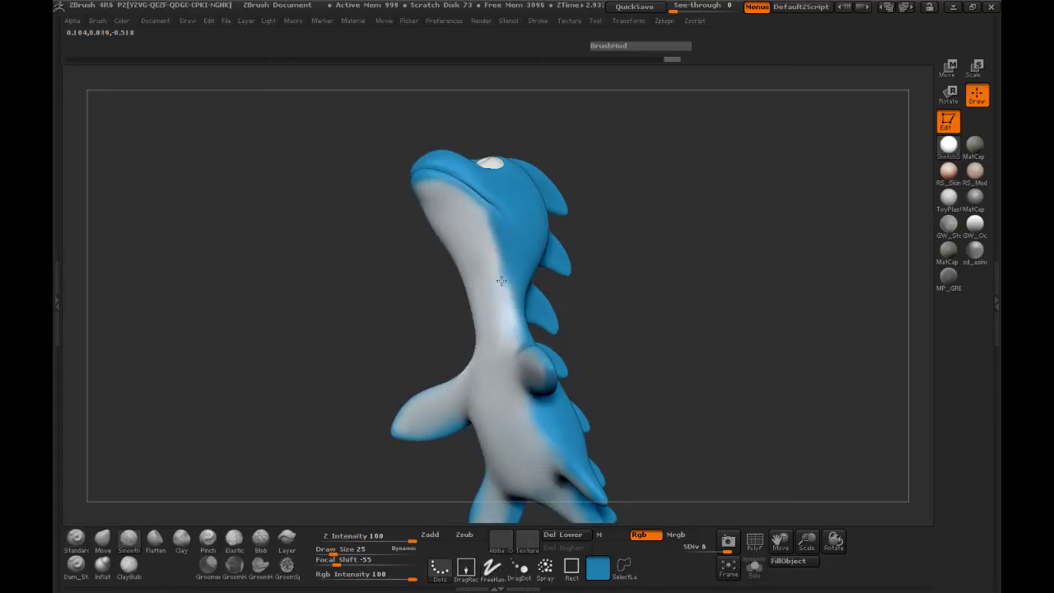
pyautogui.moveTo(581, 296)
pyautogui.mouseDown()
pyautogui.moveTo(645, 275)
pyautogui.moveTo(627, 288)
pyautogui.moveTo(626, 252)
pyautogui.moveTo(612, 234)
pyautogui.mouseUp()
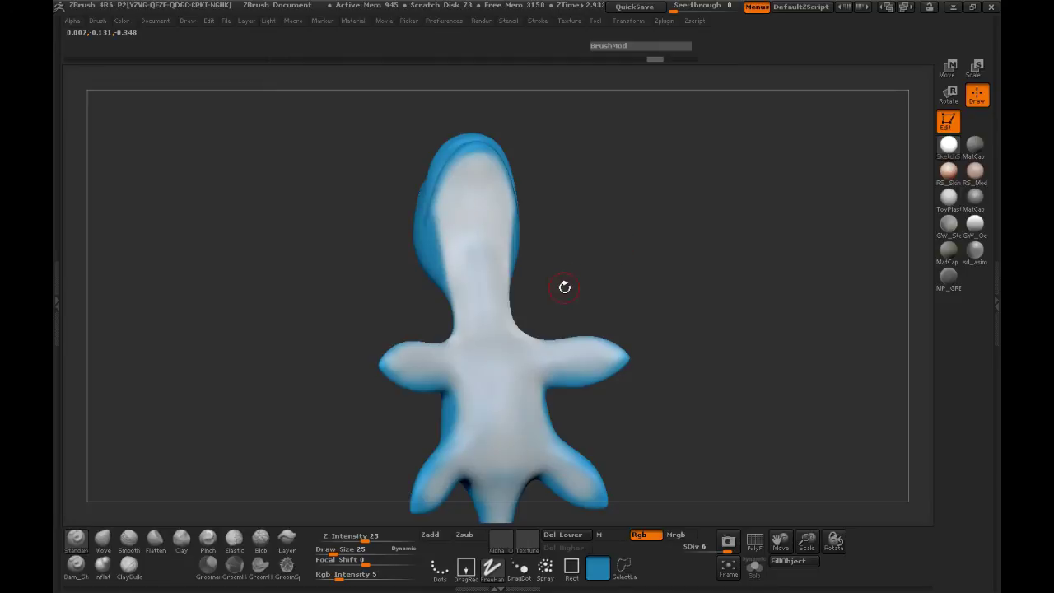
# Pick a light grey paint colour and paint it over the throat up to the chin.
pyautogui.press('space')
pyautogui.moveTo(475, 343); pyautogui.dragTo(483, 236)
pyautogui.moveTo(467, 176); pyautogui.dragTo(472, 163)
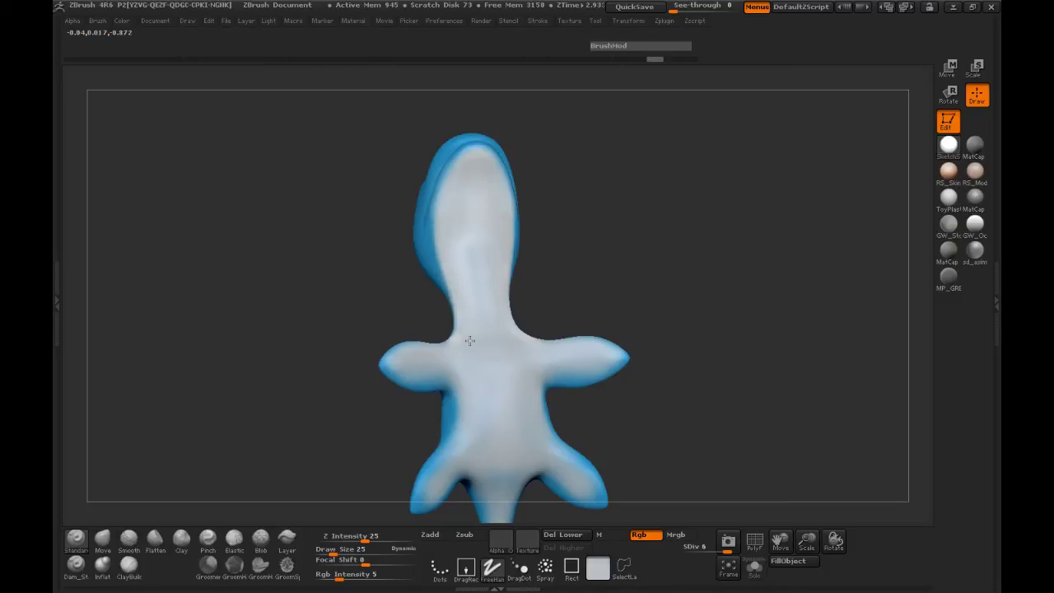
# Paint more light grey over the base of the throat and the chest.
pyautogui.moveTo(487, 330); pyautogui.dragTo(499, 364)
pyautogui.moveTo(664, 247)
pyautogui.mouseDown()
pyautogui.moveTo(656, 256)
pyautogui.moveTo(671, 342)
pyautogui.moveTo(601, 305)
pyautogui.moveTo(463, 384)
pyautogui.moveTo(567, 370)
pyautogui.moveTo(579, 387)
pyautogui.moveTo(585, 366)
pyautogui.moveTo(705, 451)
pyautogui.moveTo(864, 499)
pyautogui.moveTo(786, 425)
pyautogui.mouseUp()
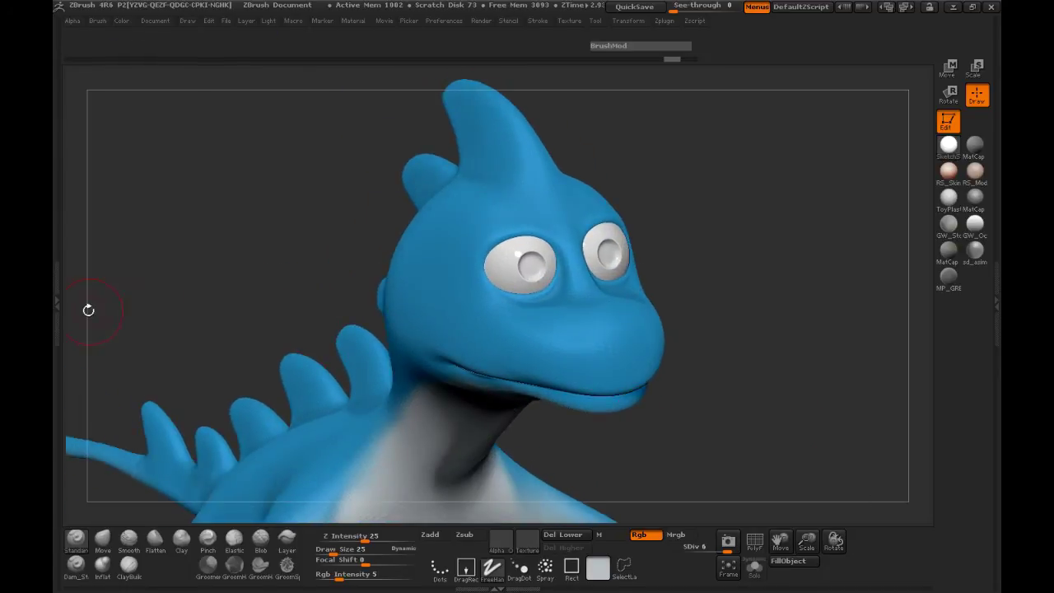
# Sample the violet from the Swatch2 texture as the paint colour and turn the active texture off.
pyautogui.click(57, 276)
pyautogui.click(84, 254)
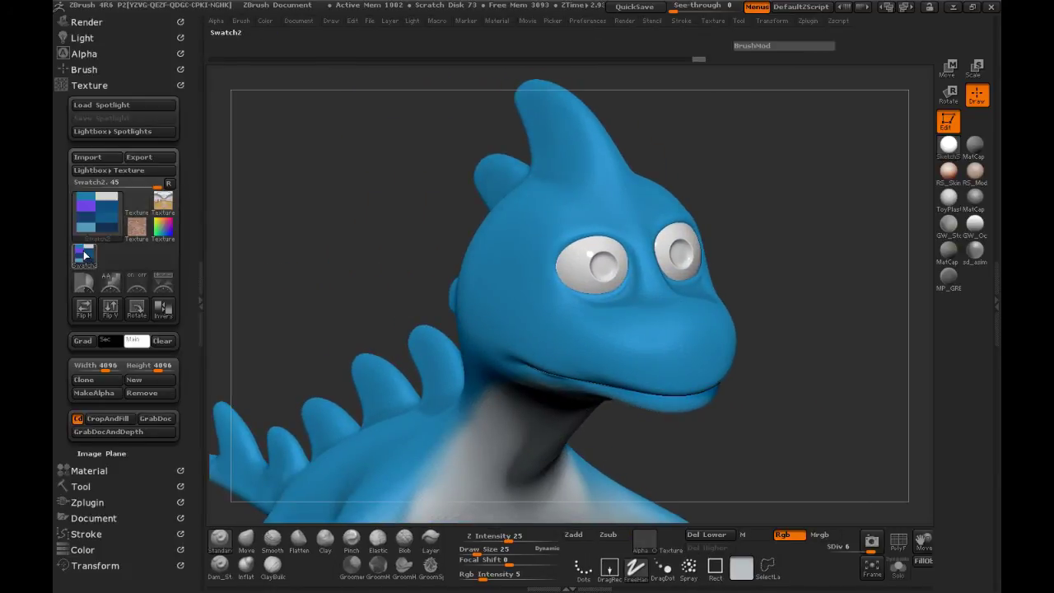
pyautogui.press('space')
pyautogui.moveTo(206, 328); pyautogui.dragTo(85, 215)
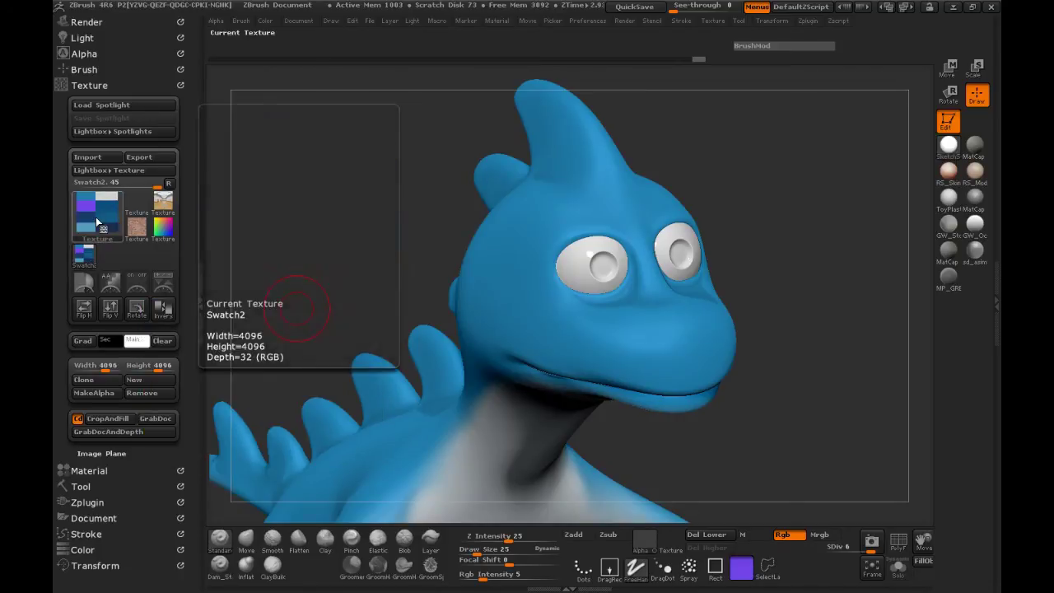
pyautogui.click(96, 216)
pyautogui.click(110, 222)
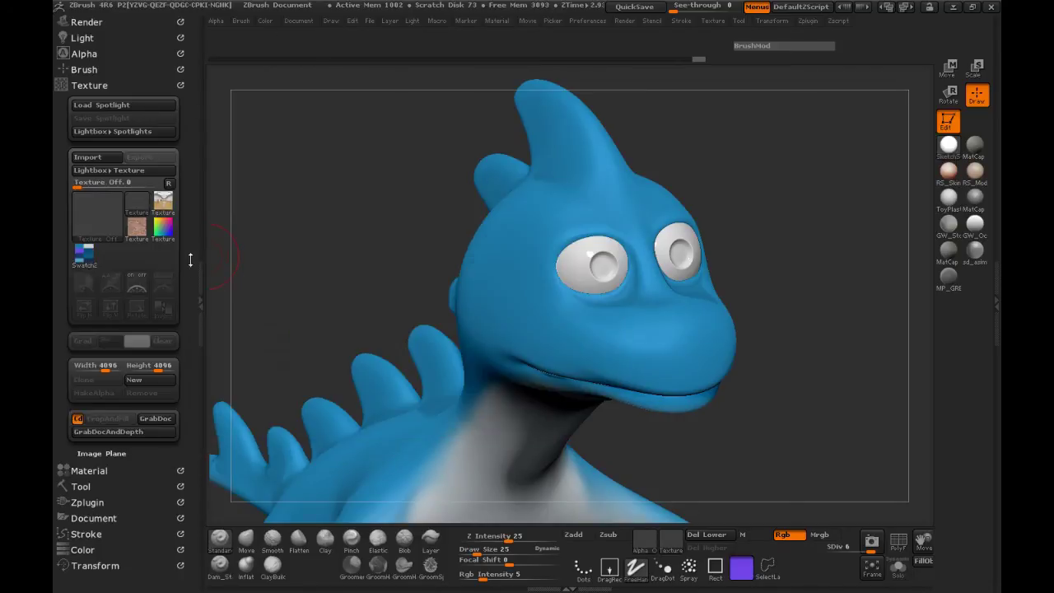
pyautogui.click(191, 254)
pyautogui.moveTo(268, 263); pyautogui.dragTo(236, 259)
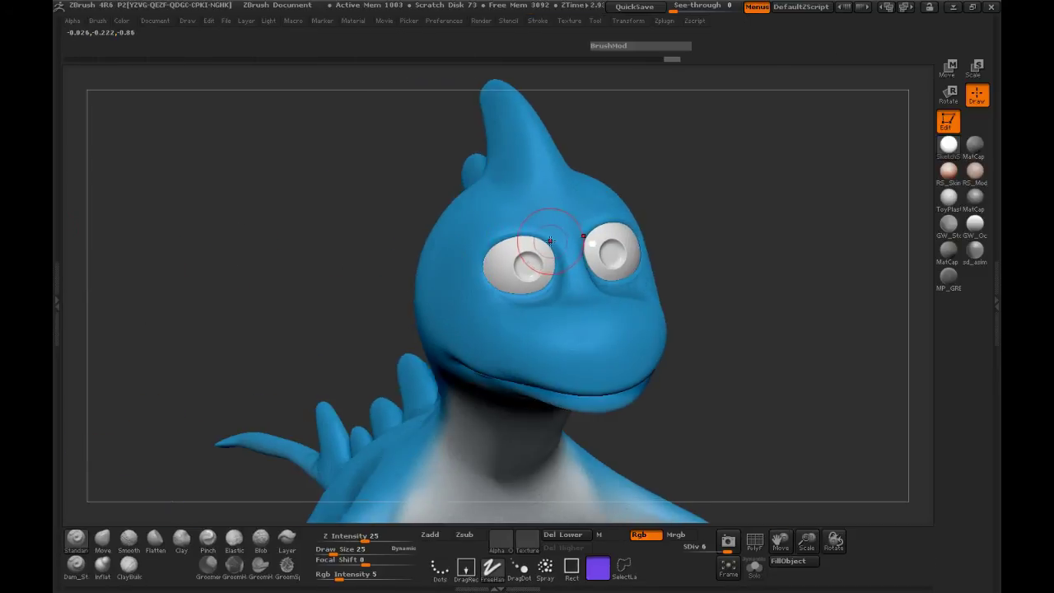
# Paint violet rings around both eyes with a draw size of 15.
pyautogui.press('space')
pyautogui.moveTo(550, 240); pyautogui.dragTo(543, 242)
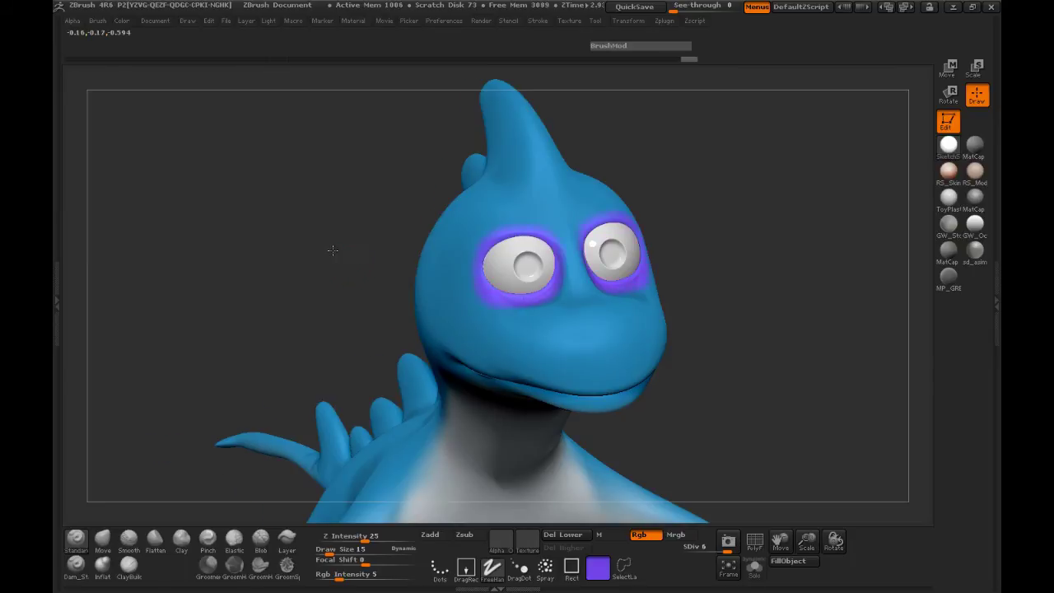
pyautogui.moveTo(313, 252); pyautogui.dragTo(528, 255)
pyautogui.moveTo(696, 254); pyautogui.dragTo(730, 283)
# Pick a deeper blue-violet paint colour, set the Rgb Intensity to 2 and try it along the upper eye rim.
pyautogui.press('space')
pyautogui.moveTo(309, 365); pyautogui.dragTo(313, 377)
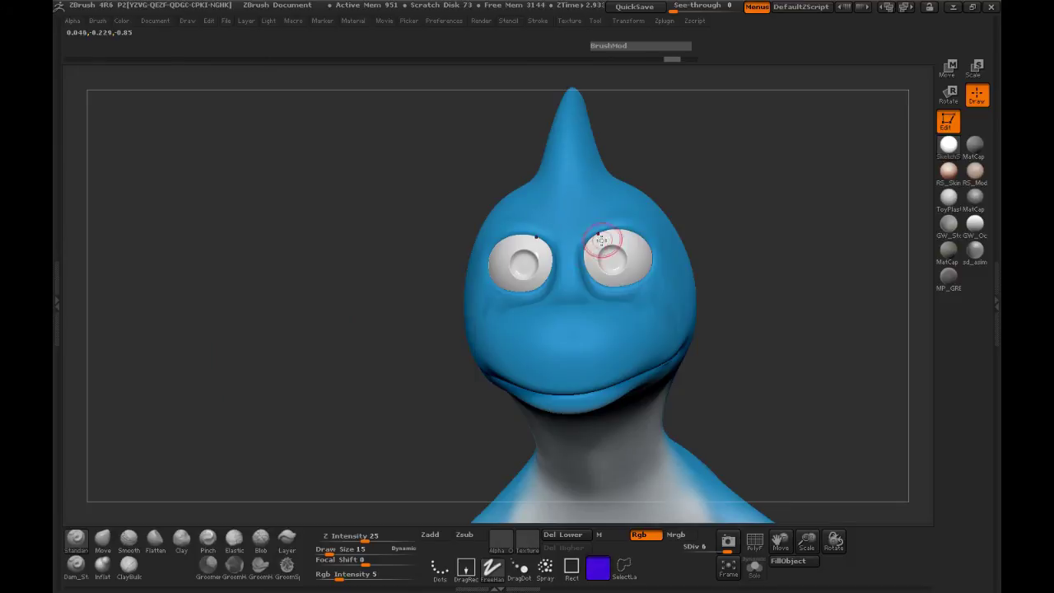
pyautogui.moveTo(338, 574); pyautogui.dragTo(331, 574)
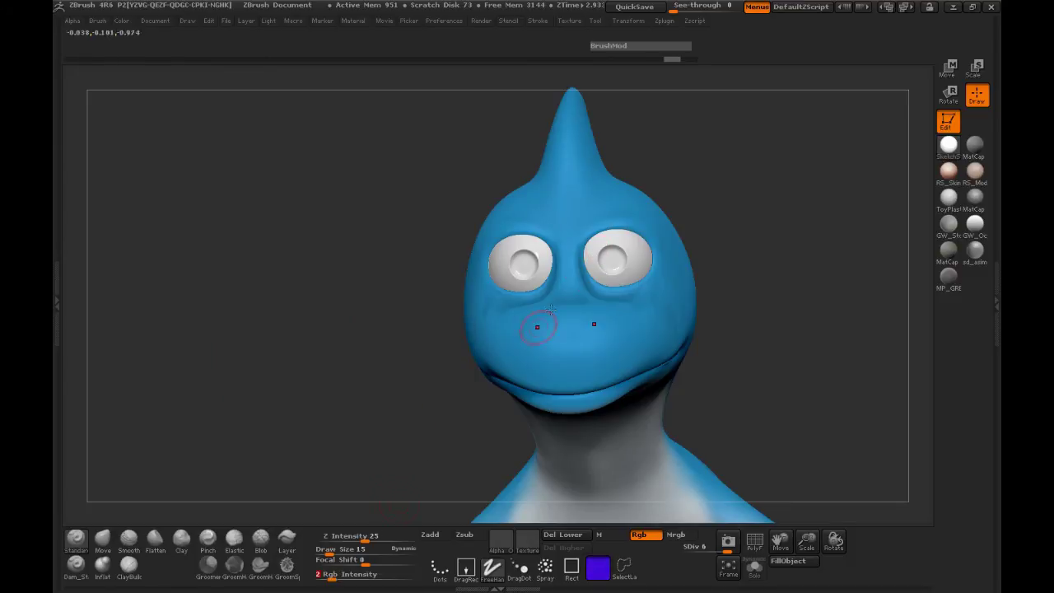
pyautogui.moveTo(582, 239)
pyautogui.mouseDown()
pyautogui.moveTo(618, 229)
pyautogui.moveTo(653, 244)
pyautogui.mouseUp()
pyautogui.moveTo(758, 233); pyautogui.dragTo(535, 264)
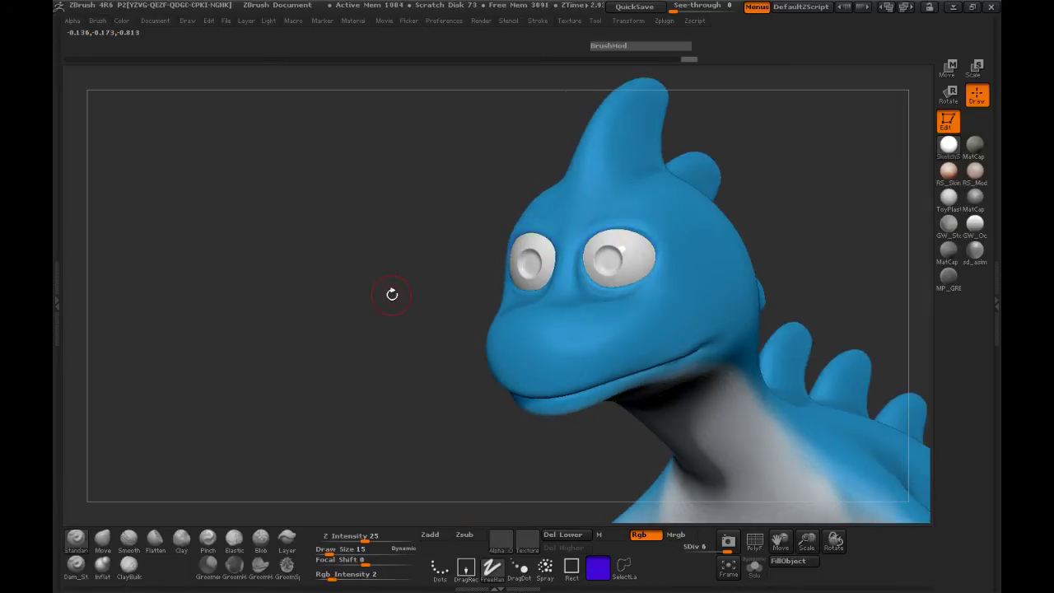
# Paint narrow blue-violet rings close around both eyes with a draw size of 9.
pyautogui.moveTo(392, 294); pyautogui.dragTo(421, 291)
pyautogui.press('space')
pyautogui.moveTo(582, 245); pyautogui.dragTo(579, 241)
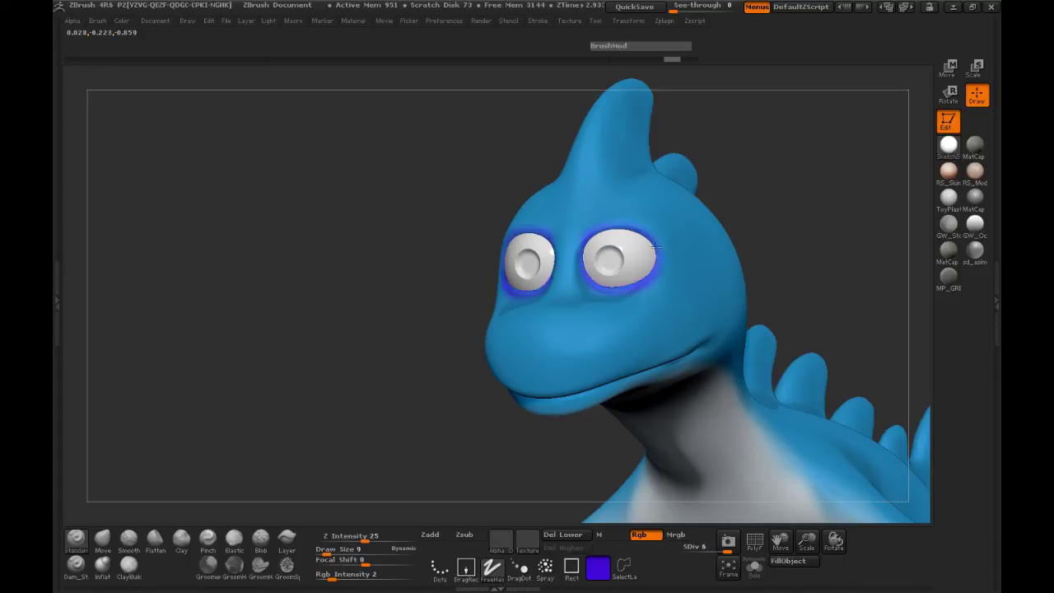
pyautogui.moveTo(445, 248); pyautogui.dragTo(722, 258)
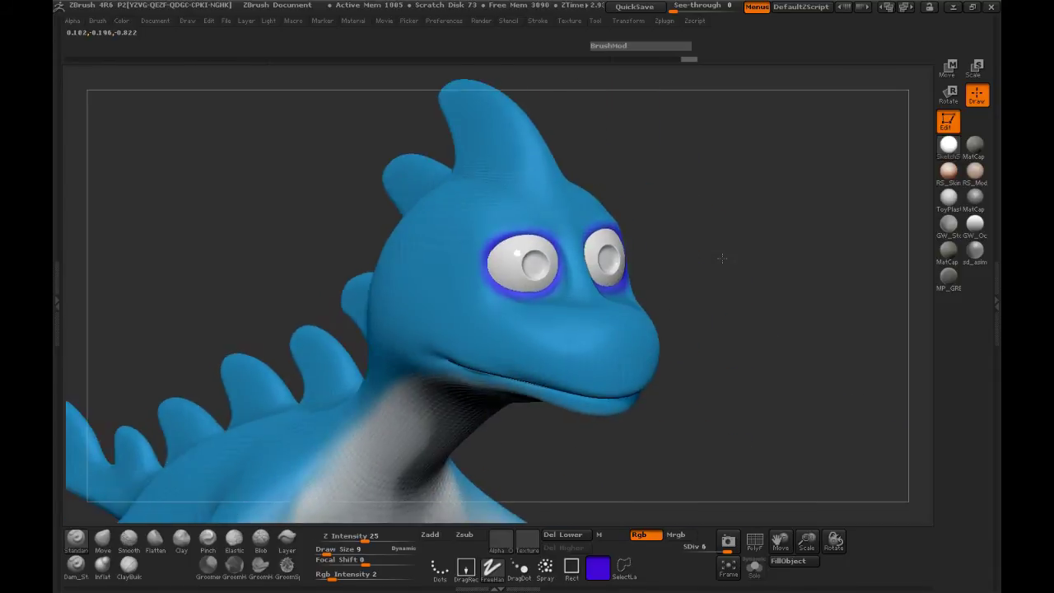
# Isolate the body and fill both eye sockets with blue-violet using a draw size of 14.
pyautogui.click(754, 567)
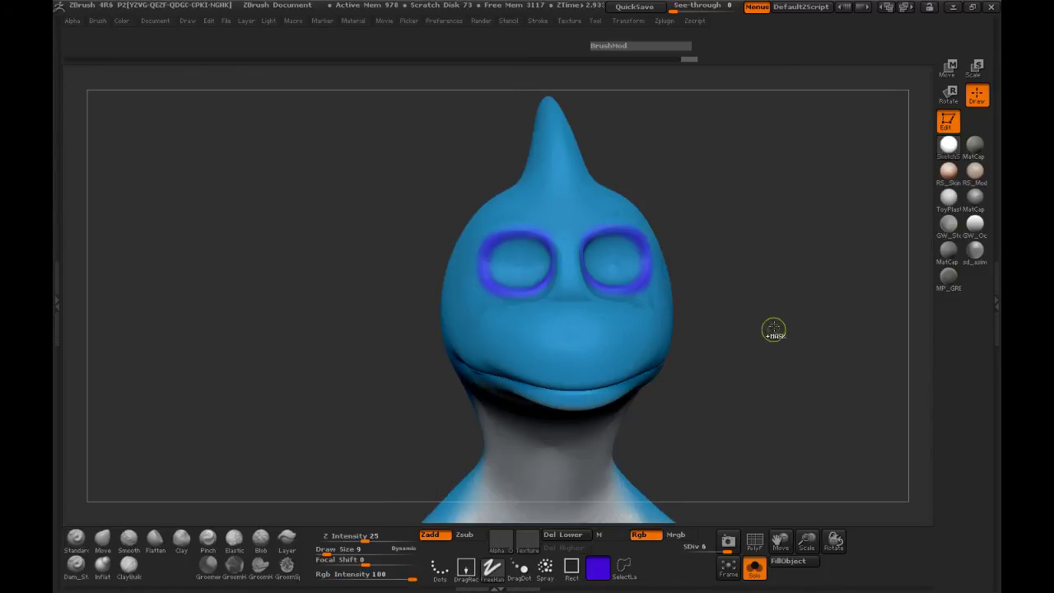
pyautogui.moveTo(793, 298); pyautogui.dragTo(730, 299)
pyautogui.moveTo(593, 247)
pyautogui.mouseDown()
pyautogui.moveTo(600, 266)
pyautogui.moveTo(631, 255)
pyautogui.moveTo(622, 269)
pyautogui.moveTo(604, 252)
pyautogui.moveTo(633, 249)
pyautogui.mouseUp()
pyautogui.press('space')
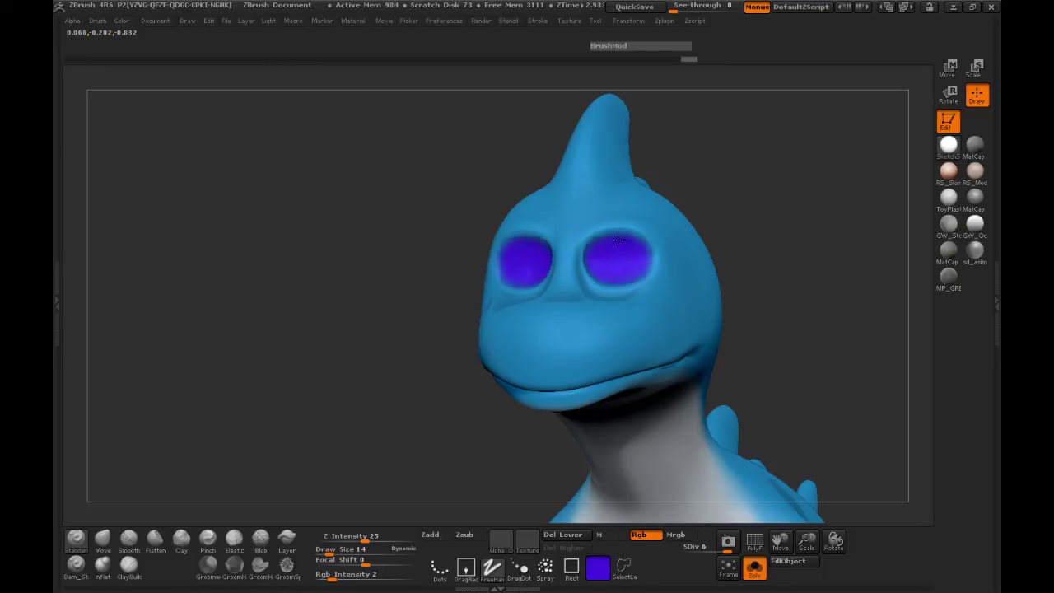
# Choose a sketch-shaded material and extend the blue-violet paint from the sockets over their rims.
pyautogui.click(949, 145)
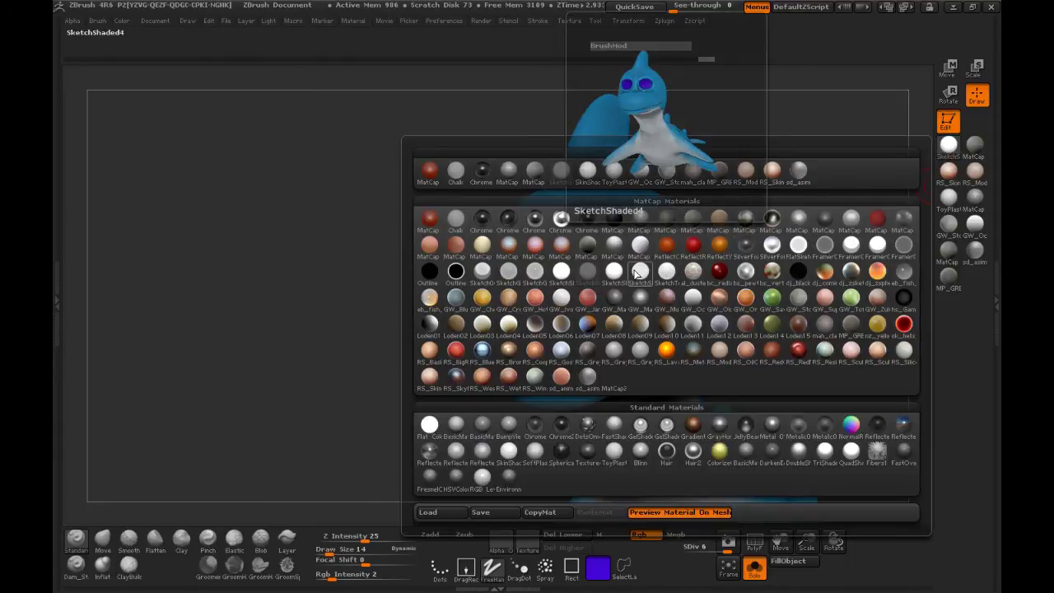
pyautogui.click(609, 271)
pyautogui.moveTo(363, 285)
pyautogui.mouseDown()
pyautogui.moveTo(758, 278)
pyautogui.moveTo(608, 265)
pyautogui.mouseUp()
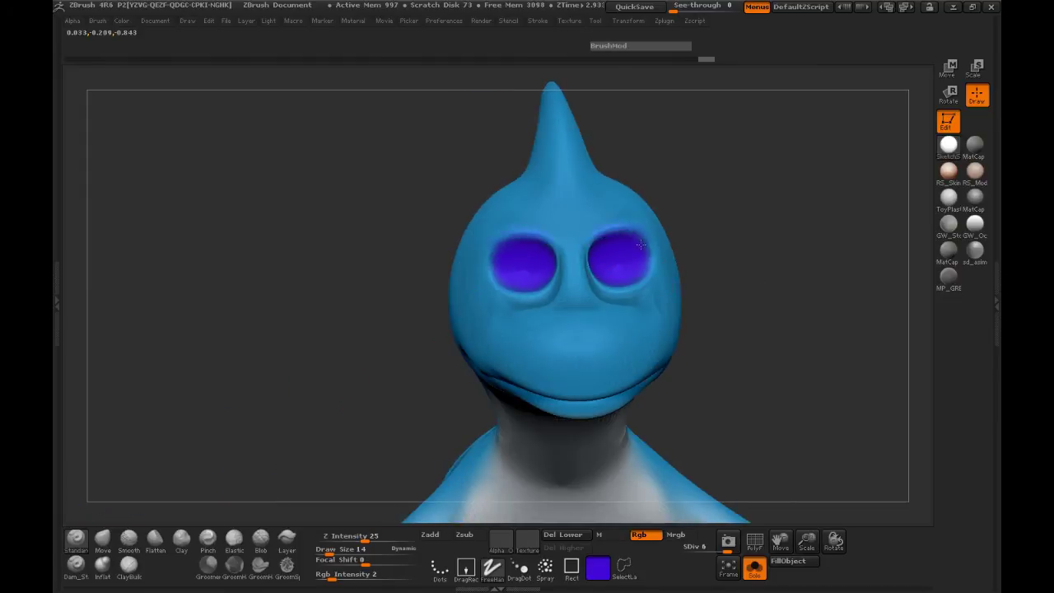
pyautogui.moveTo(744, 272)
pyautogui.mouseDown()
pyautogui.moveTo(626, 288)
pyautogui.moveTo(646, 273)
pyautogui.moveTo(636, 287)
pyautogui.moveTo(587, 257)
pyautogui.mouseUp()
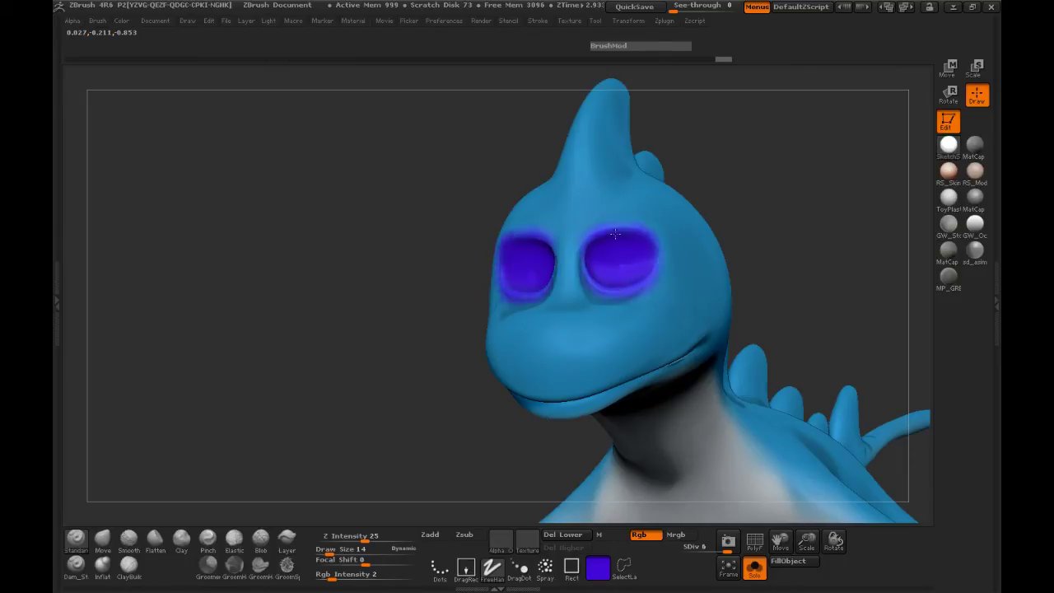
pyautogui.moveTo(445, 300); pyautogui.dragTo(730, 316)
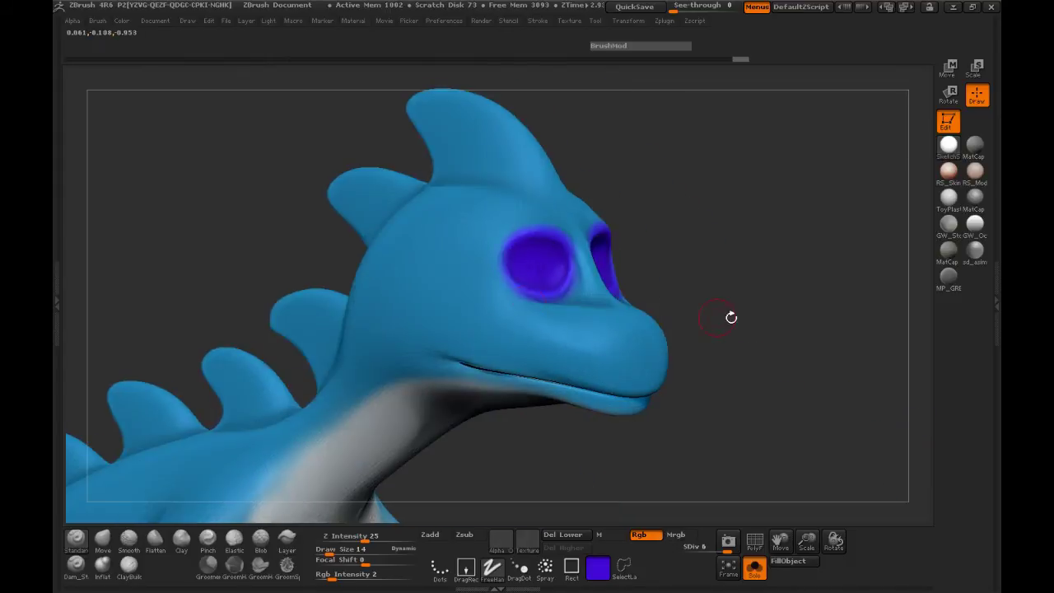
# Show the eyeballs again and smooth the edges of the violet colour around the eyes.
pyautogui.click(751, 565)
pyautogui.moveTo(816, 346); pyautogui.dragTo(750, 354)
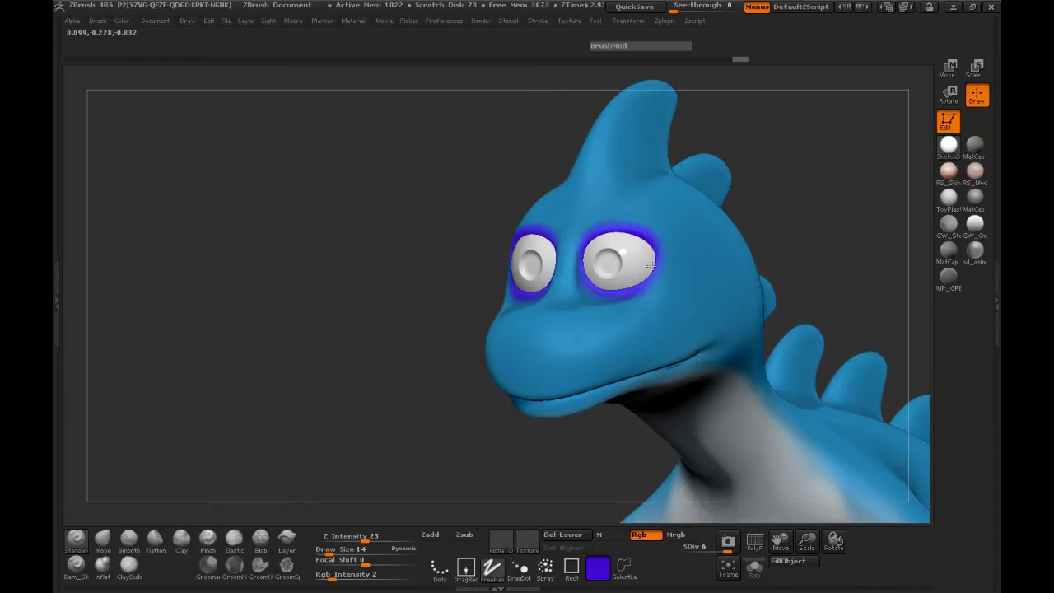
pyautogui.moveTo(399, 280); pyautogui.dragTo(465, 281)
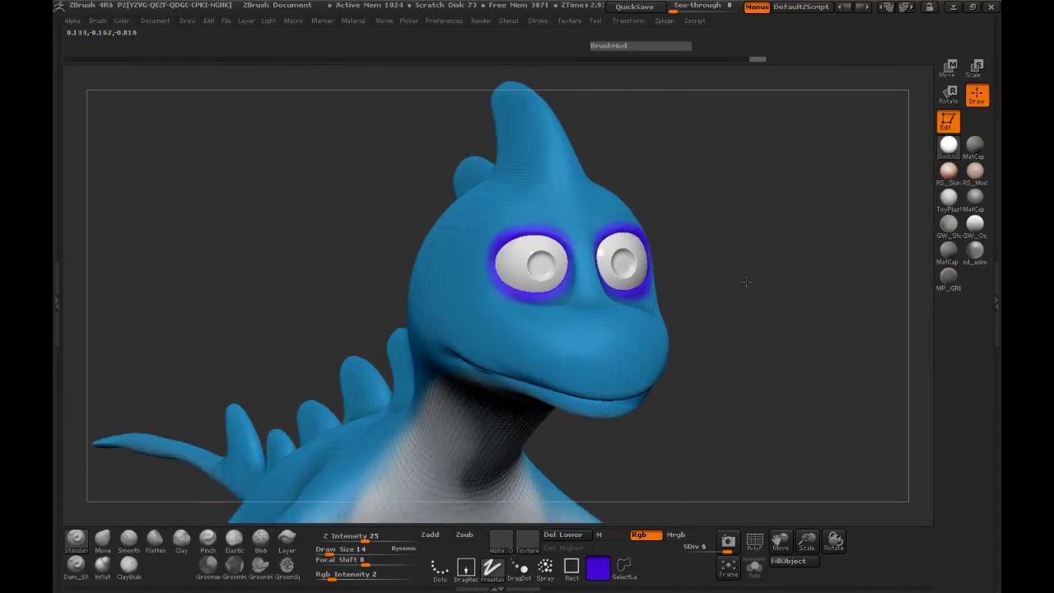
pyautogui.moveTo(748, 280); pyautogui.dragTo(728, 300)
pyautogui.moveTo(782, 227); pyautogui.dragTo(780, 186)
pyautogui.keyDown('shift'); pyautogui.moveTo(631, 230); pyautogui.dragTo(629, 225); pyautogui.keyUp('shift')
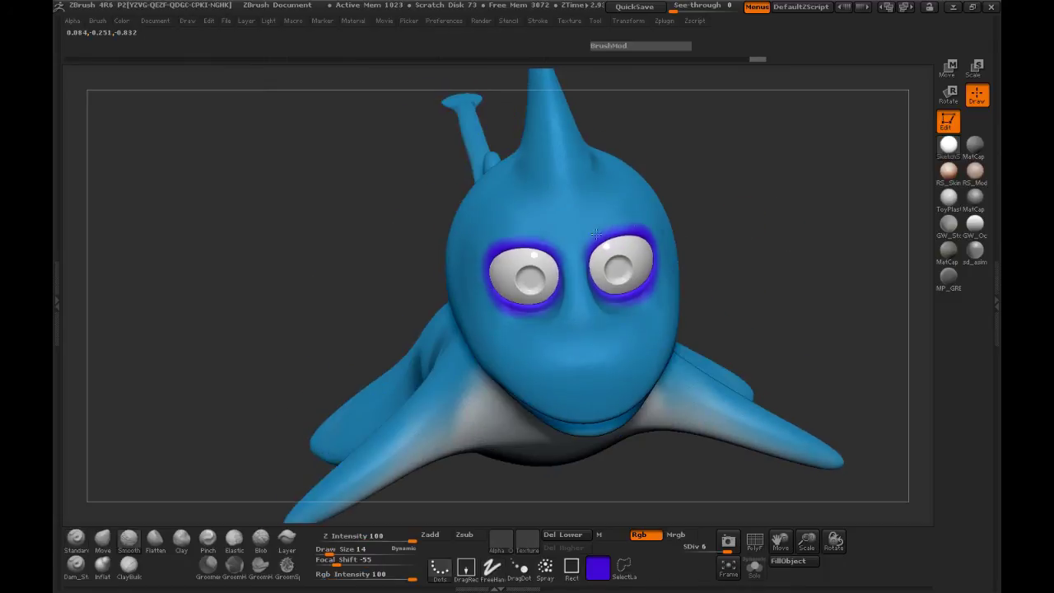
pyautogui.moveTo(723, 285); pyautogui.dragTo(569, 290)
pyautogui.moveTo(467, 292)
pyautogui.mouseDown()
pyautogui.moveTo(453, 320)
pyautogui.moveTo(492, 307)
pyautogui.mouseUp()
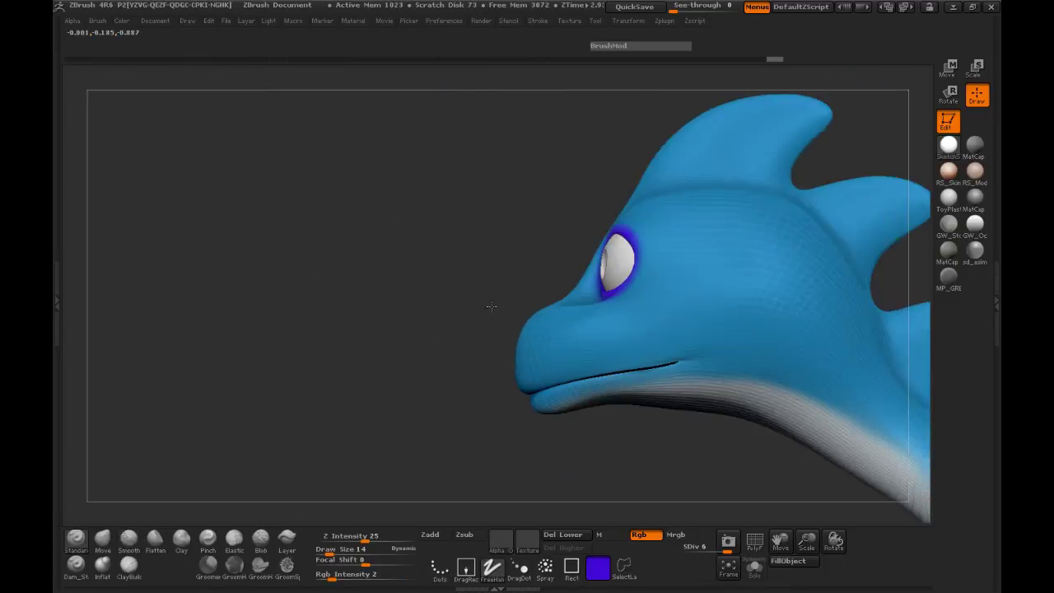
# Switch the brush stroke to Spray and try spraying violet around the eyes.
pyautogui.moveTo(400, 332); pyautogui.dragTo(602, 506)
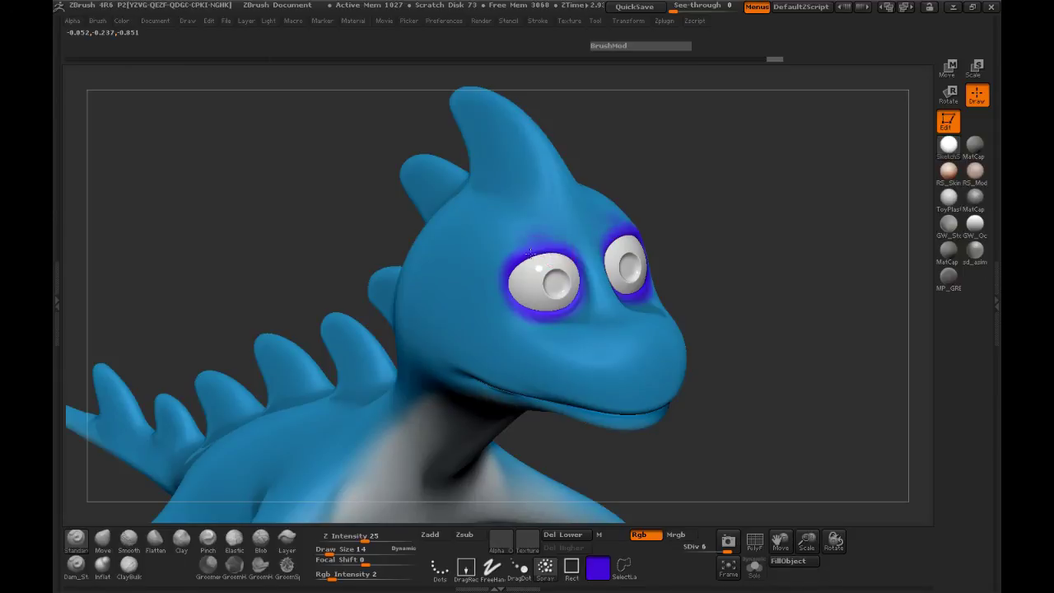
pyautogui.moveTo(511, 305); pyautogui.dragTo(543, 322)
pyautogui.moveTo(775, 295); pyautogui.dragTo(710, 303)
pyautogui.hotkey('ctrl', 'z')
# Rework the violet rings around both eyes and smooth their outer edges into the blue.
pyautogui.moveTo(417, 325)
pyautogui.mouseDown()
pyautogui.moveTo(367, 330)
pyautogui.moveTo(398, 361)
pyautogui.moveTo(638, 266)
pyautogui.mouseUp()
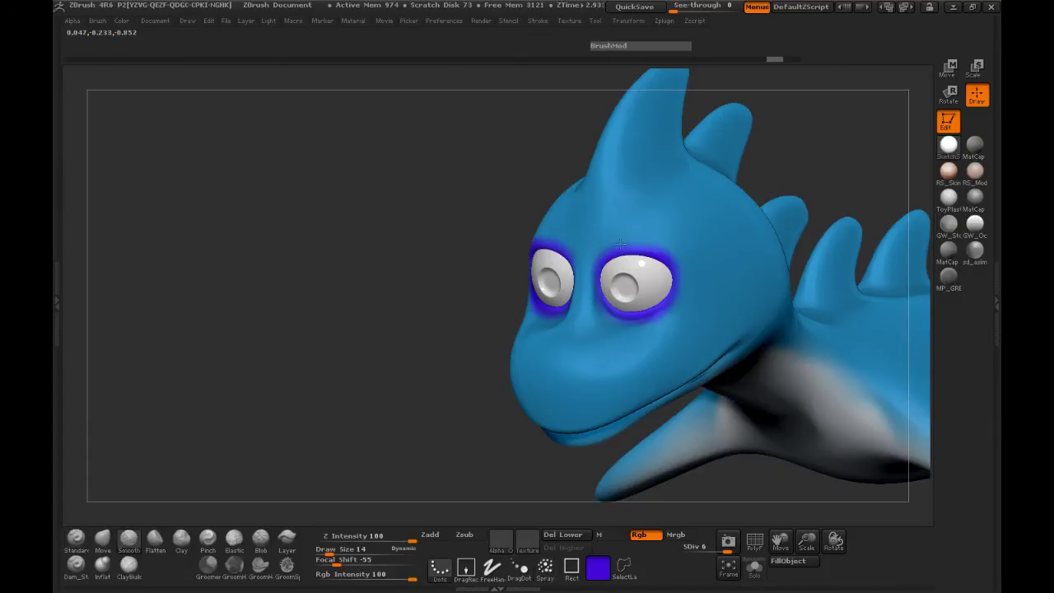
pyautogui.moveTo(462, 334)
pyautogui.mouseDown()
pyautogui.moveTo(627, 284)
pyautogui.moveTo(642, 262)
pyautogui.moveTo(607, 248)
pyautogui.mouseUp()
pyautogui.moveTo(783, 300); pyautogui.dragTo(722, 298)
pyautogui.moveTo(355, 330)
pyautogui.mouseDown()
pyautogui.moveTo(328, 329)
pyautogui.moveTo(369, 269)
pyautogui.moveTo(423, 228)
pyautogui.moveTo(410, 332)
pyautogui.moveTo(400, 331)
pyautogui.mouseUp()
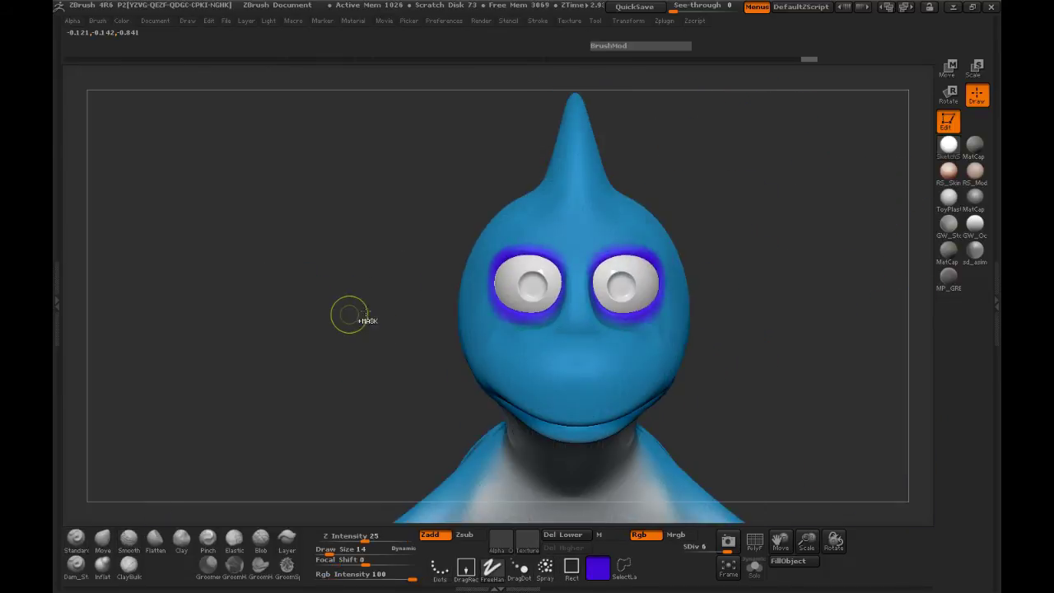
# Undo the violet ring painting around the eyes.
pyautogui.hotkey('ctrl', 'z')
pyautogui.hotkey('ctrl', 'z')
pyautogui.hotkey('ctrl', 'z')
pyautogui.hotkey('ctrl', 'z')
pyautogui.hotkey('ctrl', 'z')
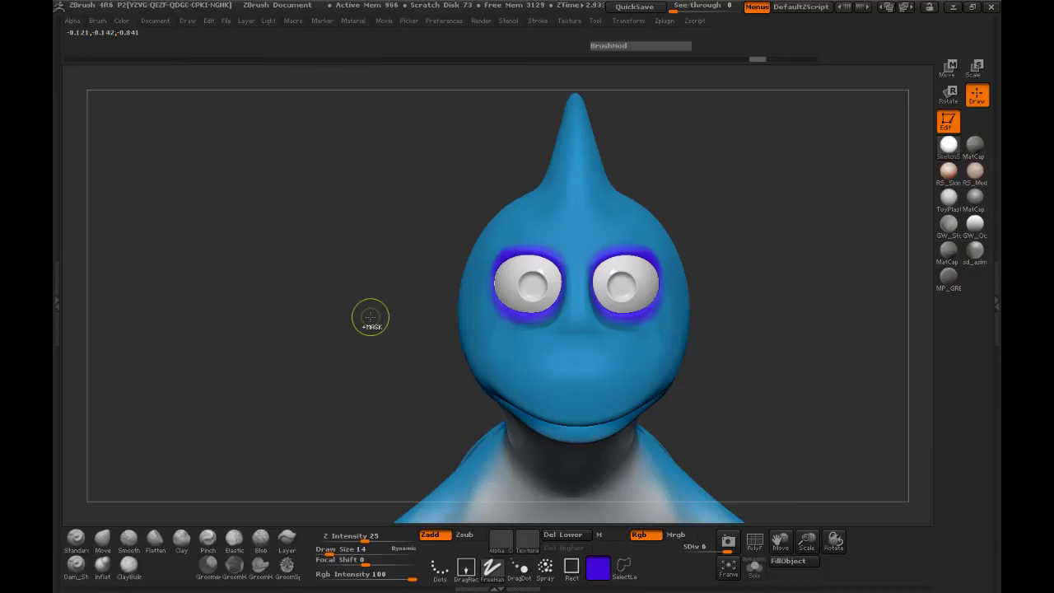
pyautogui.press('1')
pyautogui.keyDown('ctrl'); pyautogui.click(370, 317); pyautogui.keyUp('ctrl')
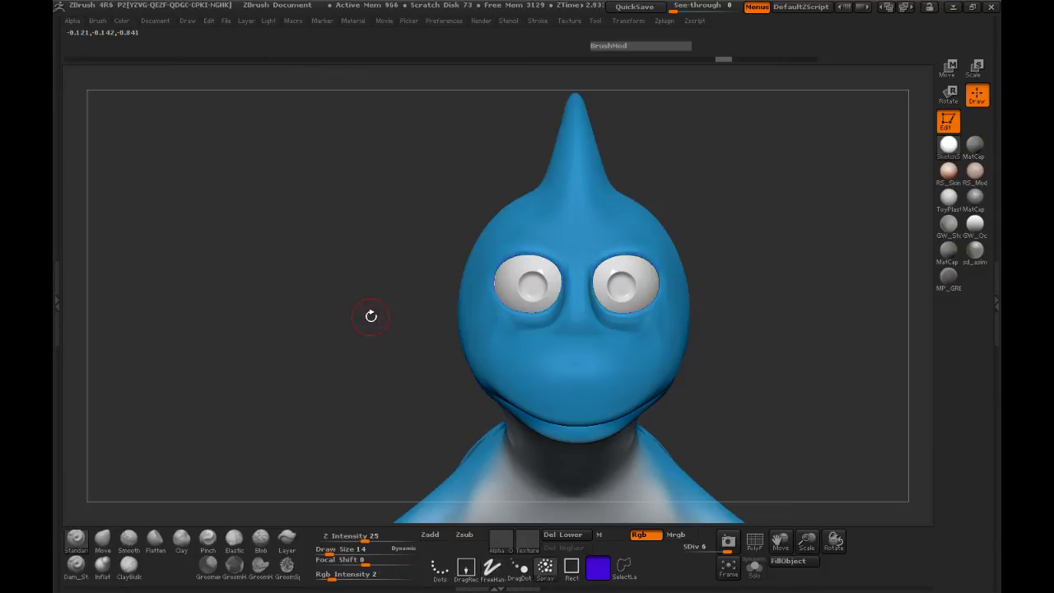
# Spray a brighter violet along the upper and inner rims of both eyes, reducing the draw size to 9.
pyautogui.press('space')
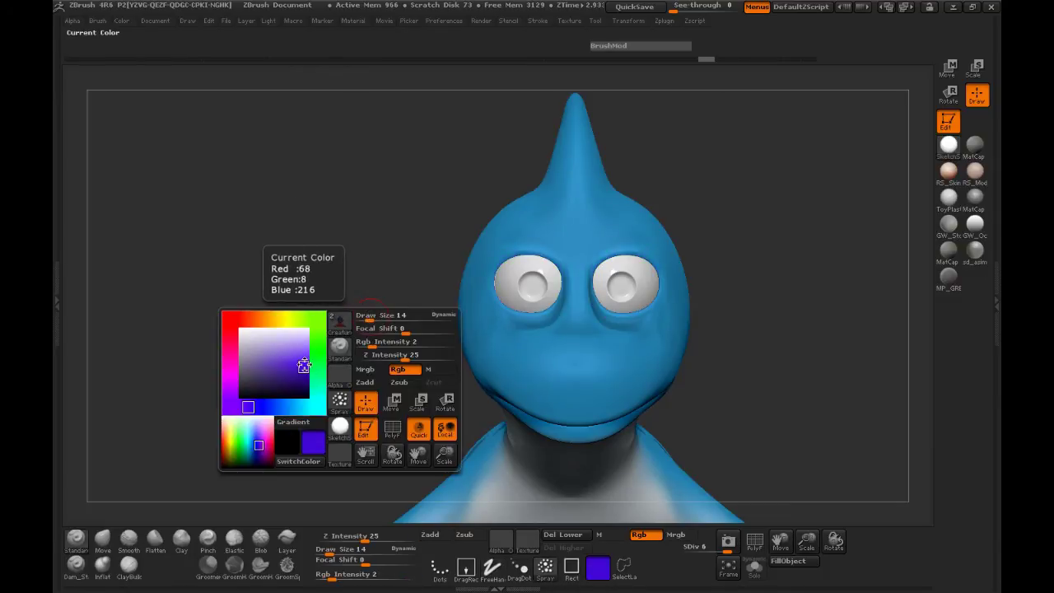
pyautogui.click(304, 356)
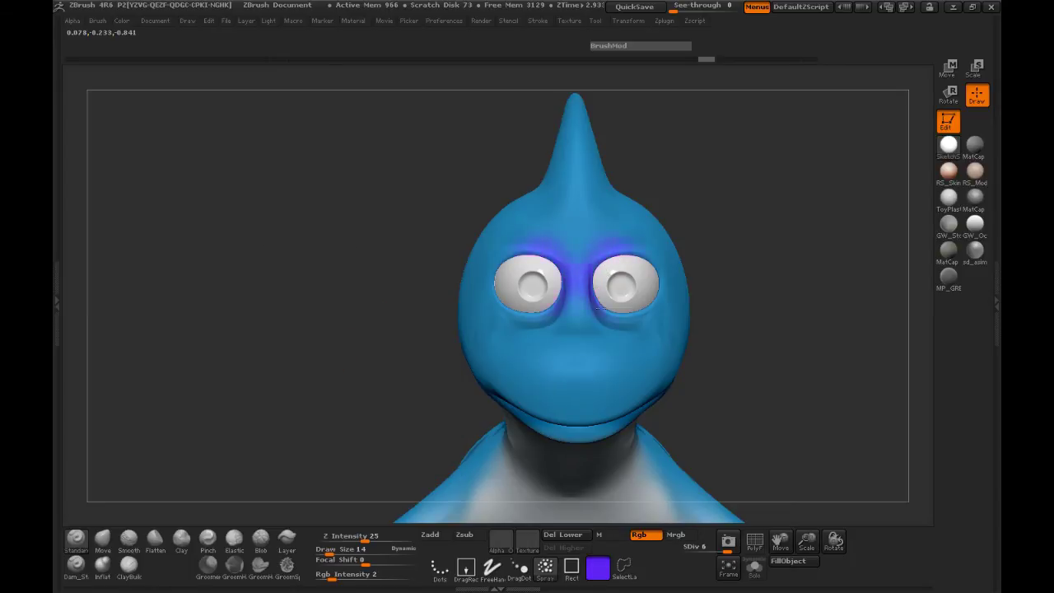
pyautogui.press('space')
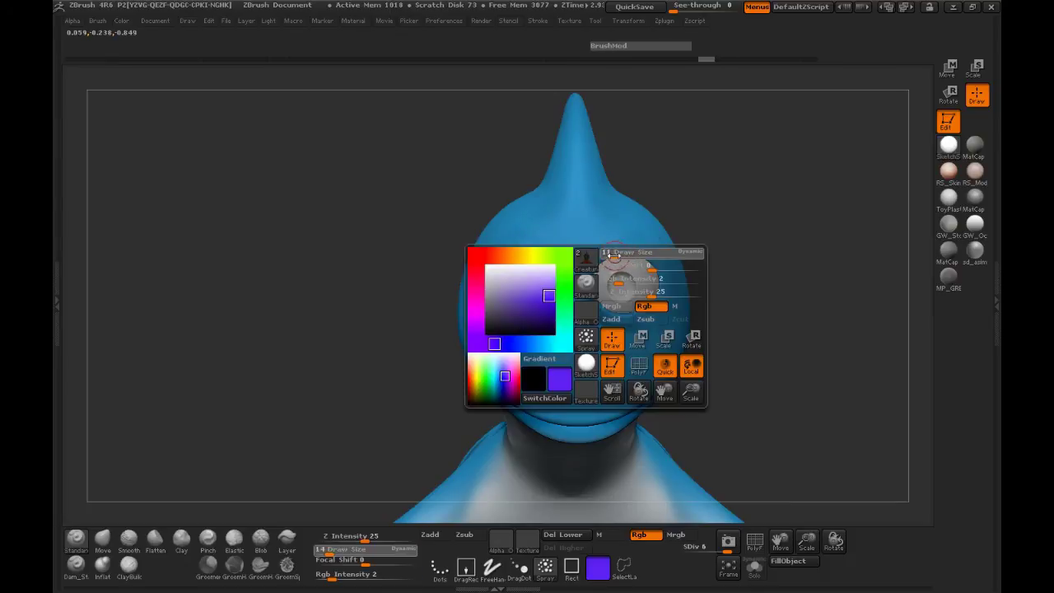
pyautogui.moveTo(615, 256); pyautogui.dragTo(611, 256)
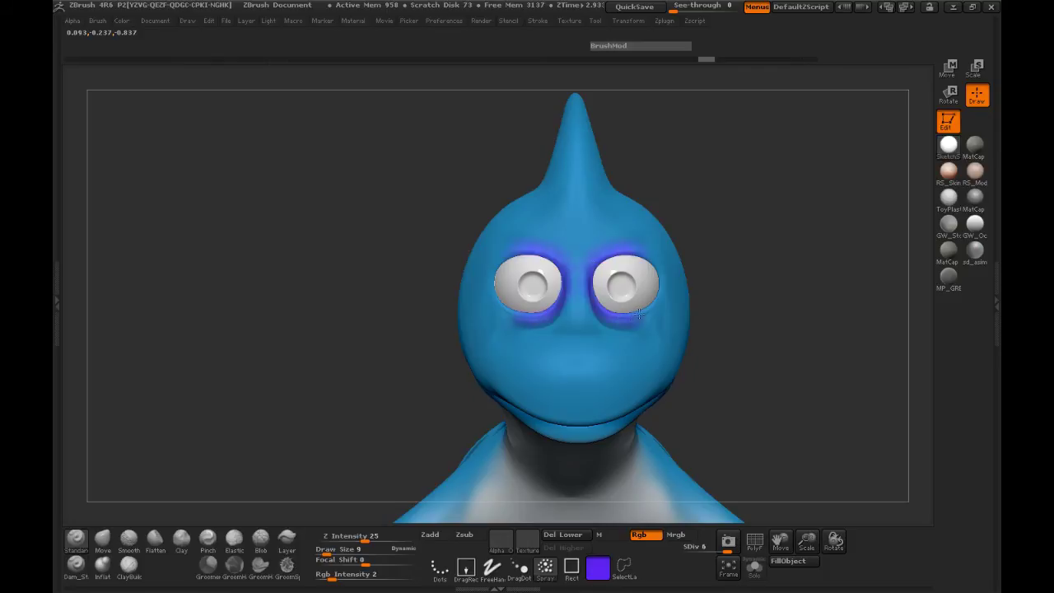
# Extend the violet around the outer corners and lower rims of both eyes and smooth its edges into the blue.
pyautogui.moveTo(822, 276)
pyautogui.mouseDown()
pyautogui.moveTo(762, 275)
pyautogui.moveTo(829, 264)
pyautogui.moveTo(775, 264)
pyautogui.mouseUp()
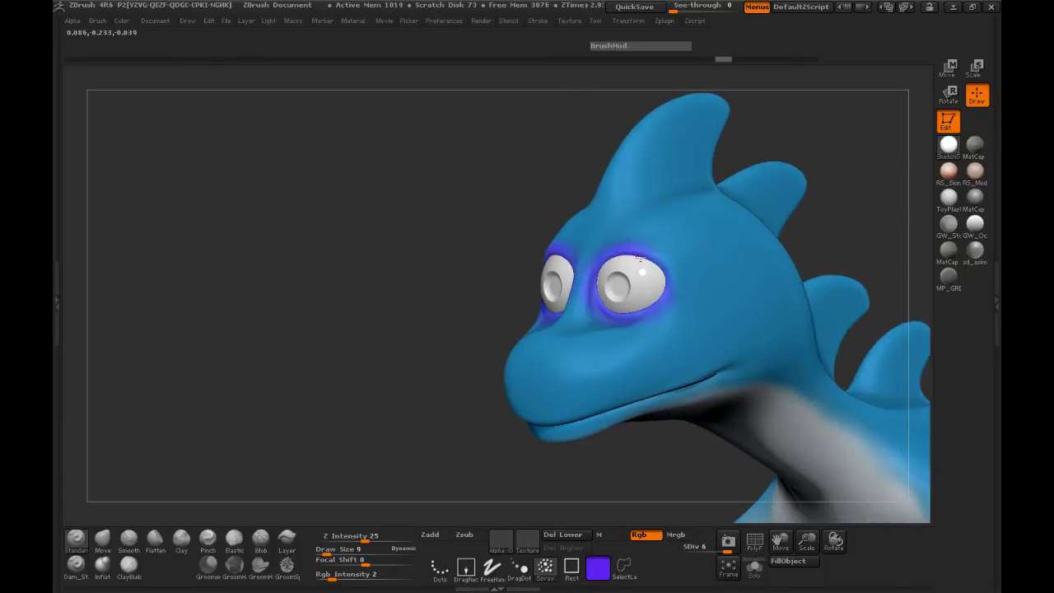
pyautogui.moveTo(599, 315); pyautogui.dragTo(595, 313)
pyautogui.moveTo(461, 301); pyautogui.dragTo(554, 295)
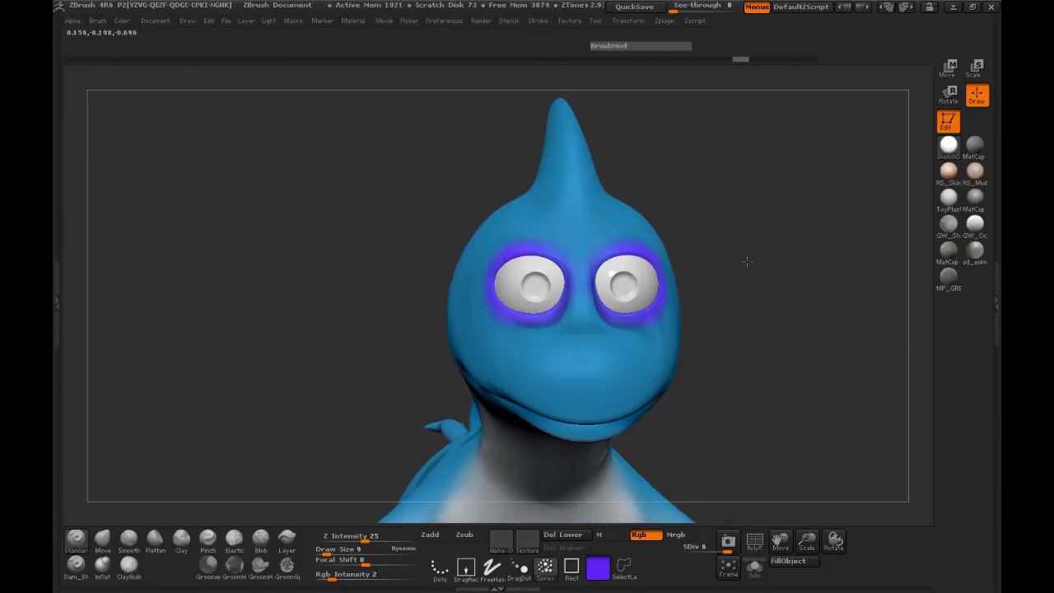
pyautogui.moveTo(747, 260); pyautogui.dragTo(642, 262)
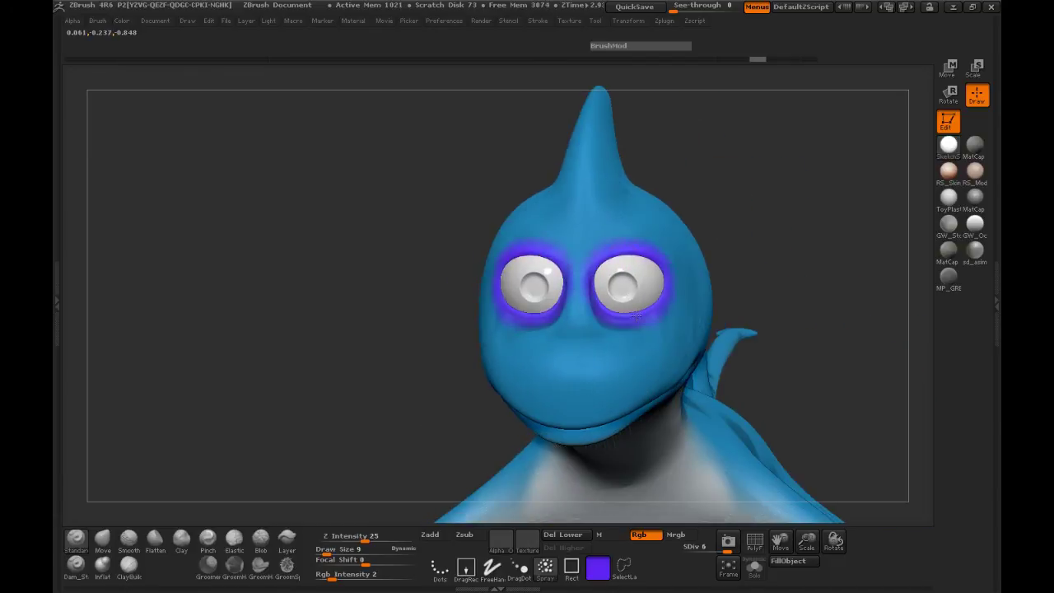
pyautogui.moveTo(809, 264); pyautogui.dragTo(651, 251)
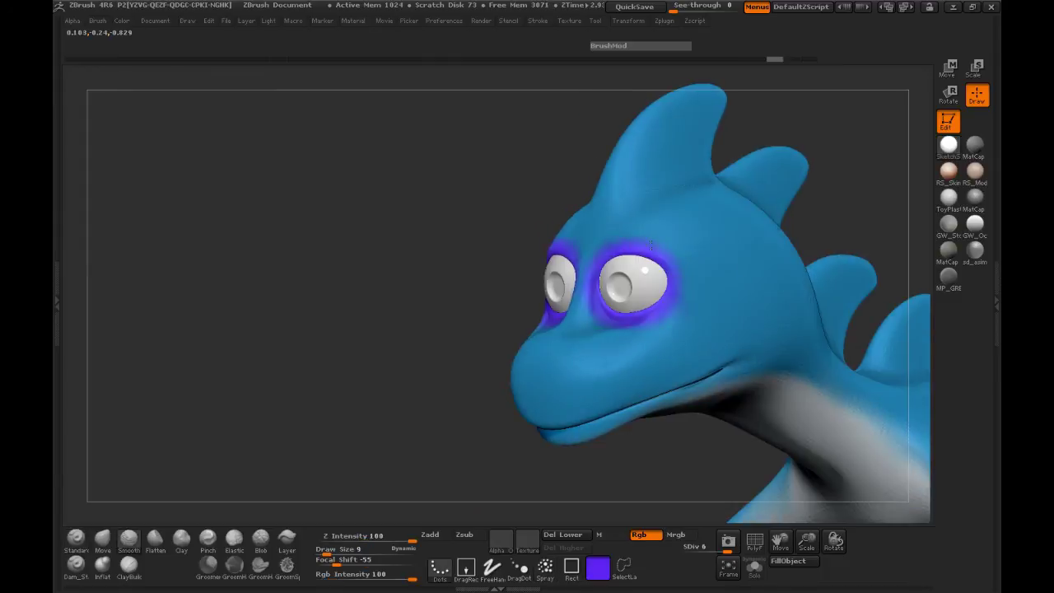
pyautogui.moveTo(419, 318); pyautogui.dragTo(581, 306)
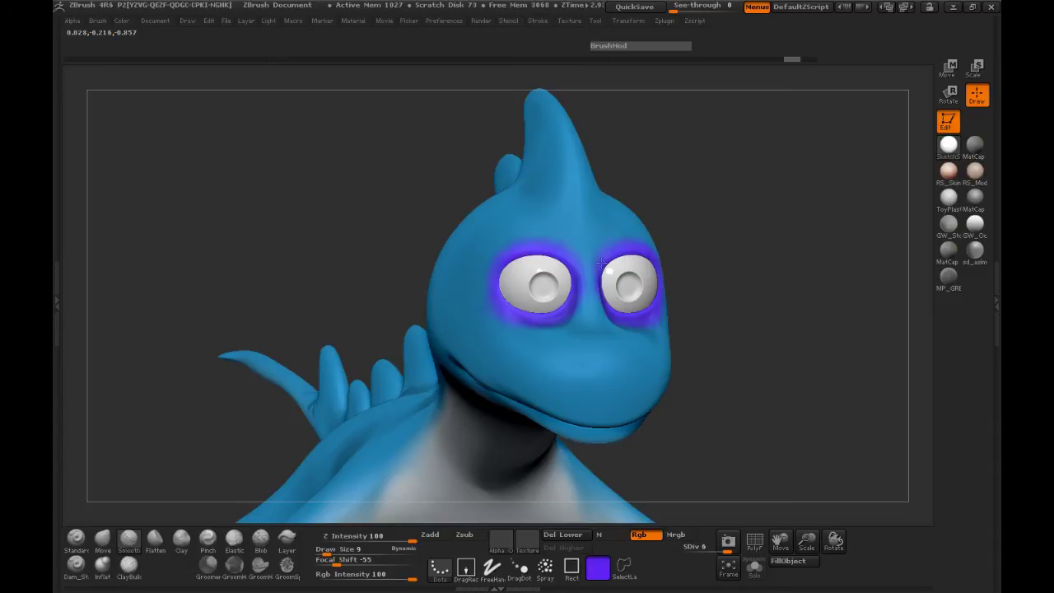
# Undo the violet painting around both eyes so the head is plain blue.
pyautogui.moveTo(730, 308)
pyautogui.mouseDown()
pyautogui.moveTo(395, 332)
pyautogui.moveTo(418, 333)
pyautogui.mouseUp()
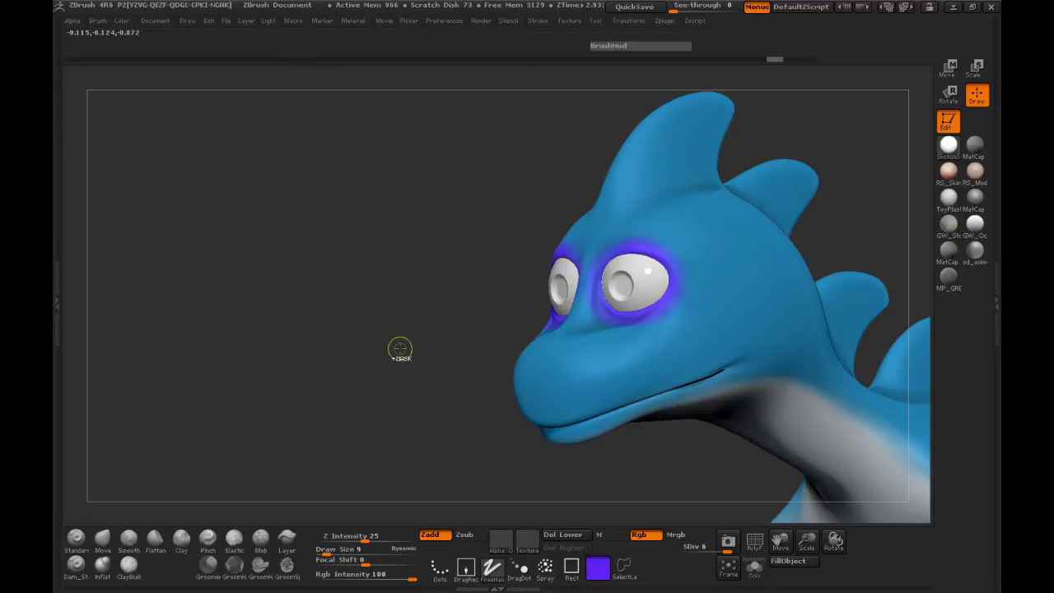
pyautogui.hotkey('ctrl', 'z')
pyautogui.hotkey('ctrl', 'z')
pyautogui.hotkey('ctrl', 'z')
pyautogui.keyDown('shift'); pyautogui.moveTo(396, 353); pyautogui.dragTo(411, 353); pyautogui.keyUp('shift')
pyautogui.moveTo(364, 384); pyautogui.dragTo(358, 413)
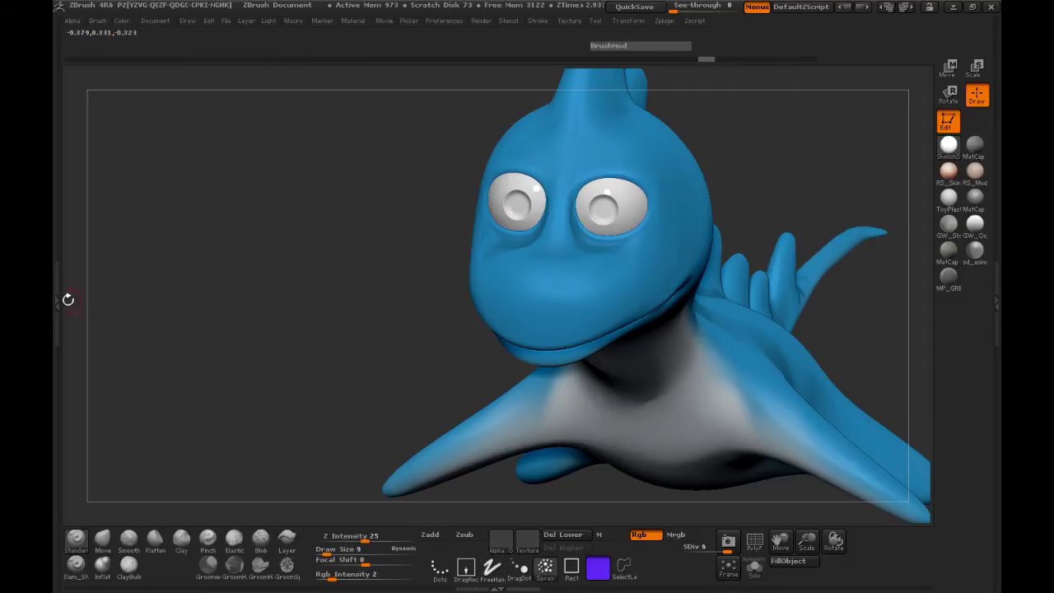
# Sample the dark blue from the Swatch2 texture as the paint colour and turn the texture off.
pyautogui.click(59, 299)
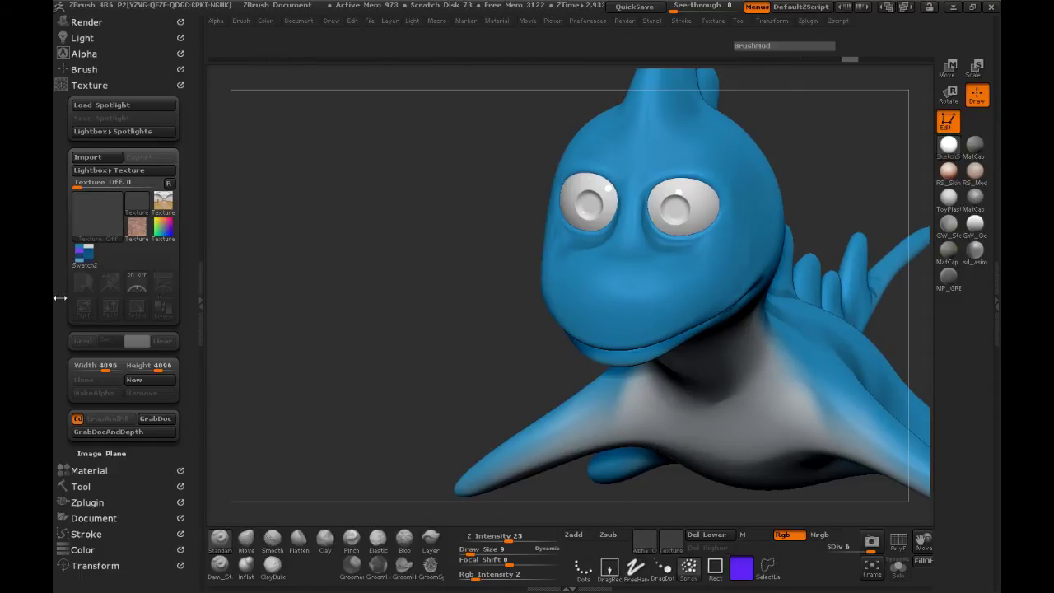
pyautogui.click(84, 259)
pyautogui.press('space')
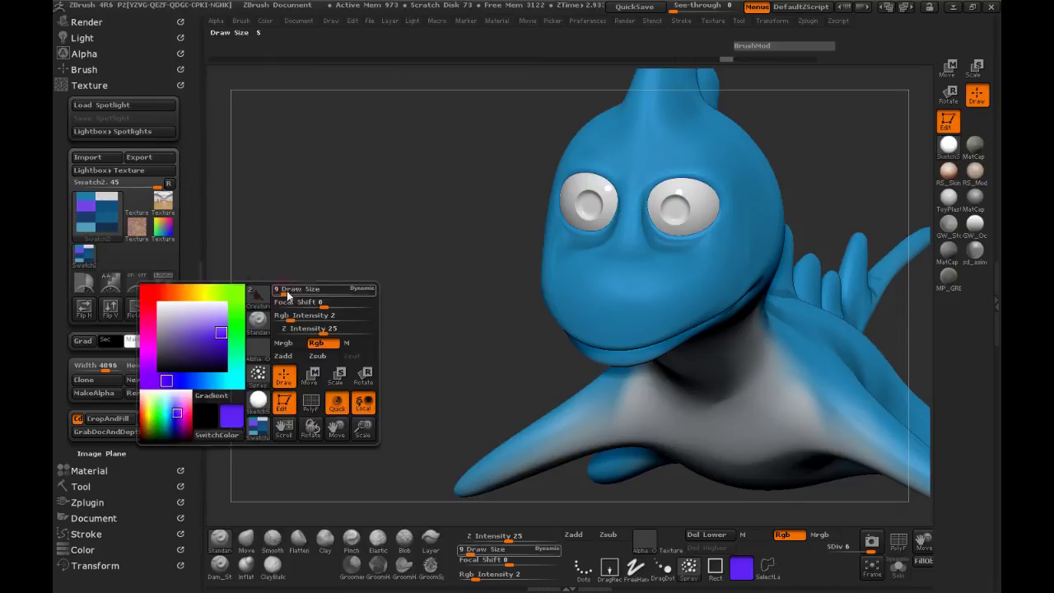
pyautogui.moveTo(194, 313); pyautogui.dragTo(110, 229)
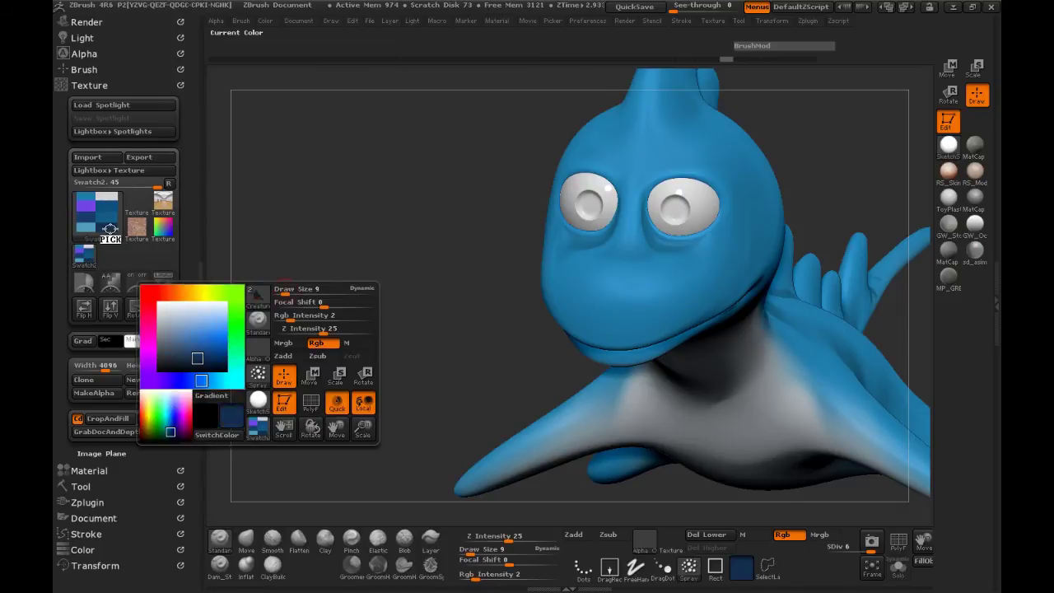
pyautogui.click(100, 216)
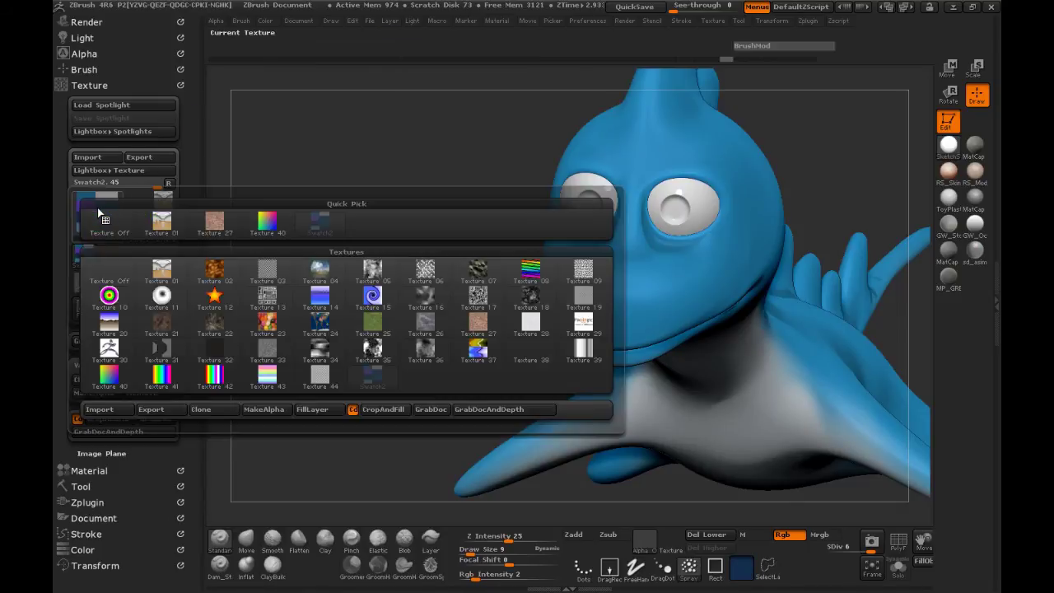
pyautogui.click(119, 228)
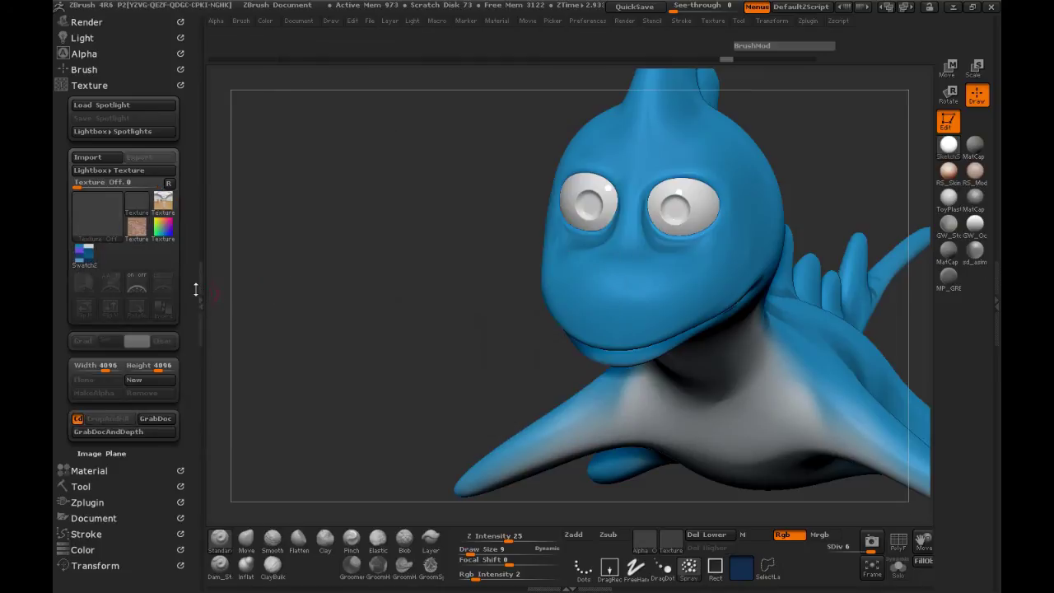
pyautogui.click(197, 290)
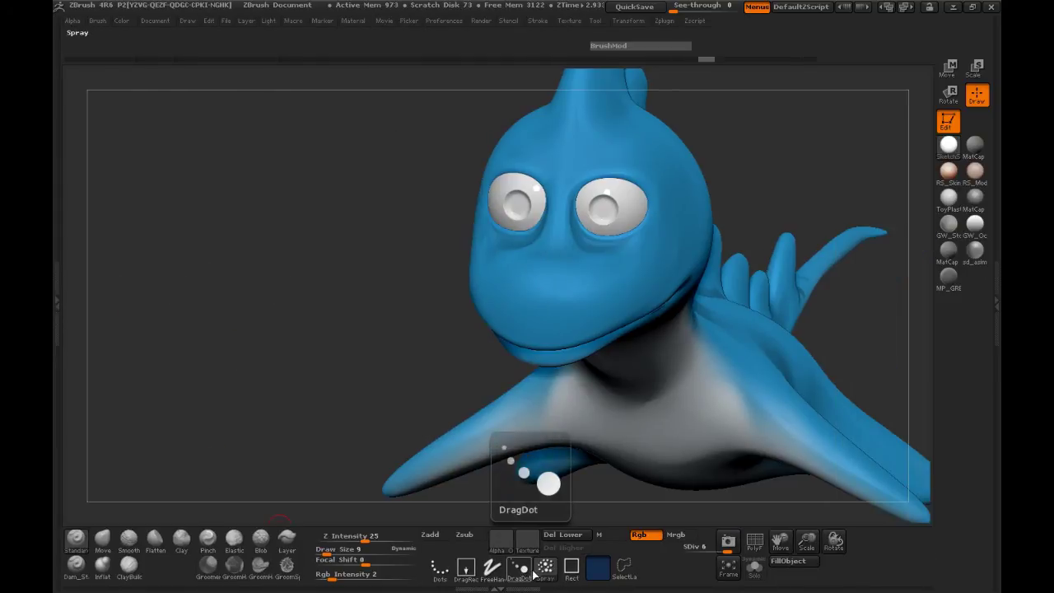
# Try spraying dark blue speckles on the forehead with Alpha 07 at draw size 12.
pyautogui.click(497, 546)
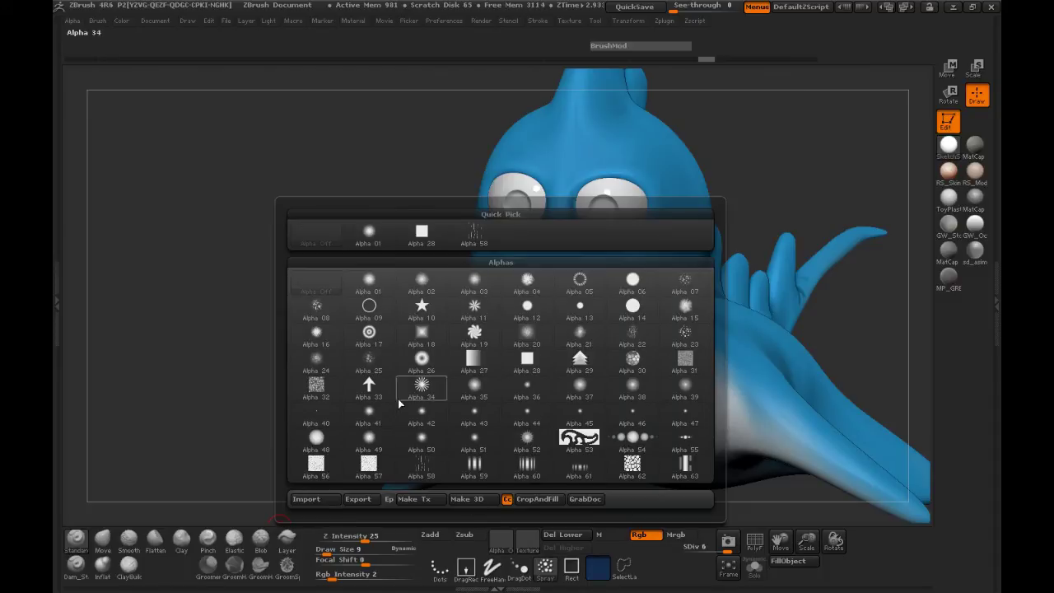
pyautogui.moveTo(359, 365)
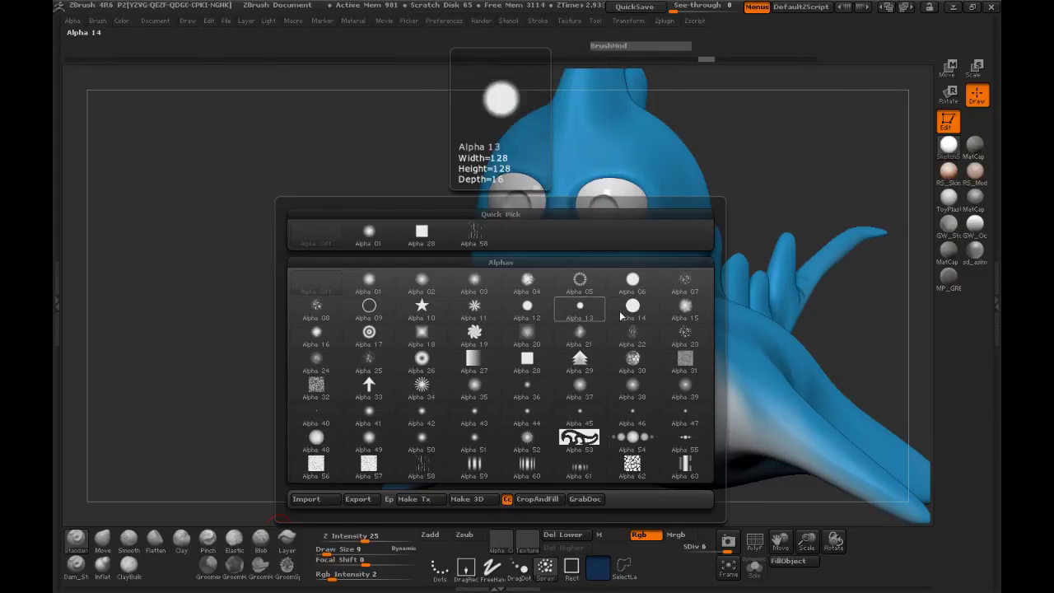
pyautogui.click(682, 283)
pyautogui.moveTo(494, 247)
pyautogui.mouseDown()
pyautogui.moveTo(290, 291)
pyautogui.moveTo(307, 295)
pyautogui.moveTo(239, 318)
pyautogui.mouseUp()
pyautogui.press('space')
pyautogui.moveTo(427, 205); pyautogui.dragTo(430, 206)
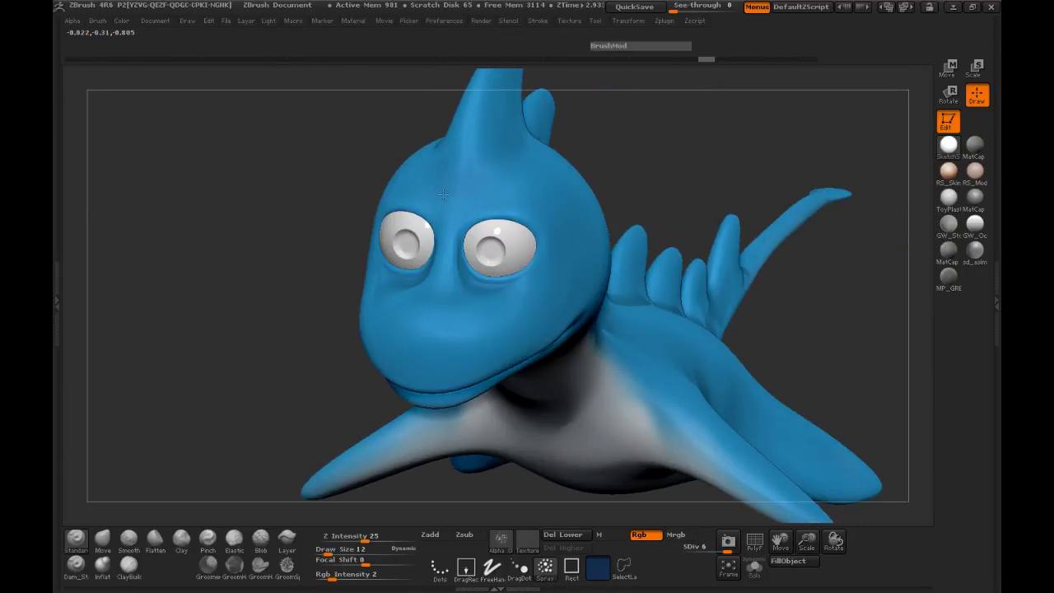
pyautogui.moveTo(294, 294)
pyautogui.mouseDown()
pyautogui.moveTo(607, 298)
pyautogui.moveTo(567, 302)
pyautogui.mouseUp()
# Try a DragRect speckle stamp between the eyes with Rgb intensity 6 and draw size 19, and undo it.
pyautogui.click(496, 570)
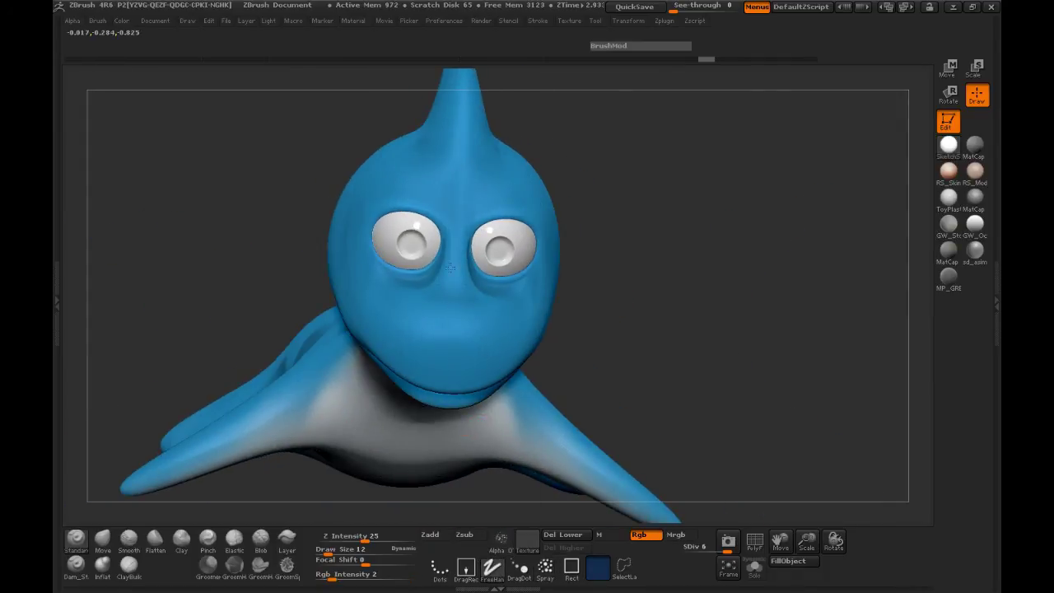
pyautogui.click(466, 571)
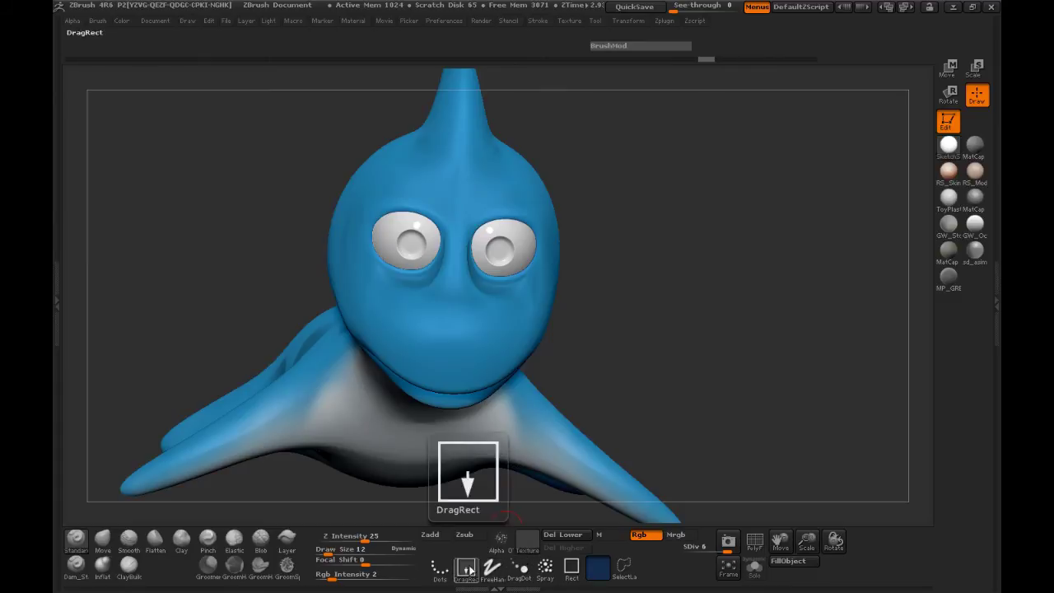
pyautogui.click(339, 575)
pyautogui.moveTo(335, 575); pyautogui.dragTo(338, 575)
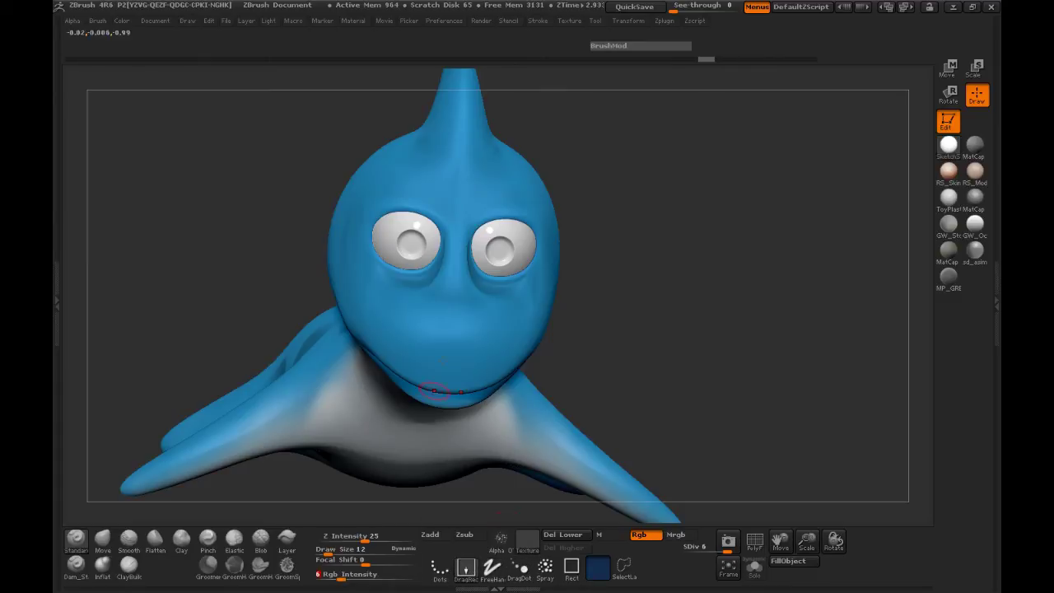
pyautogui.press('space')
pyautogui.click(460, 251)
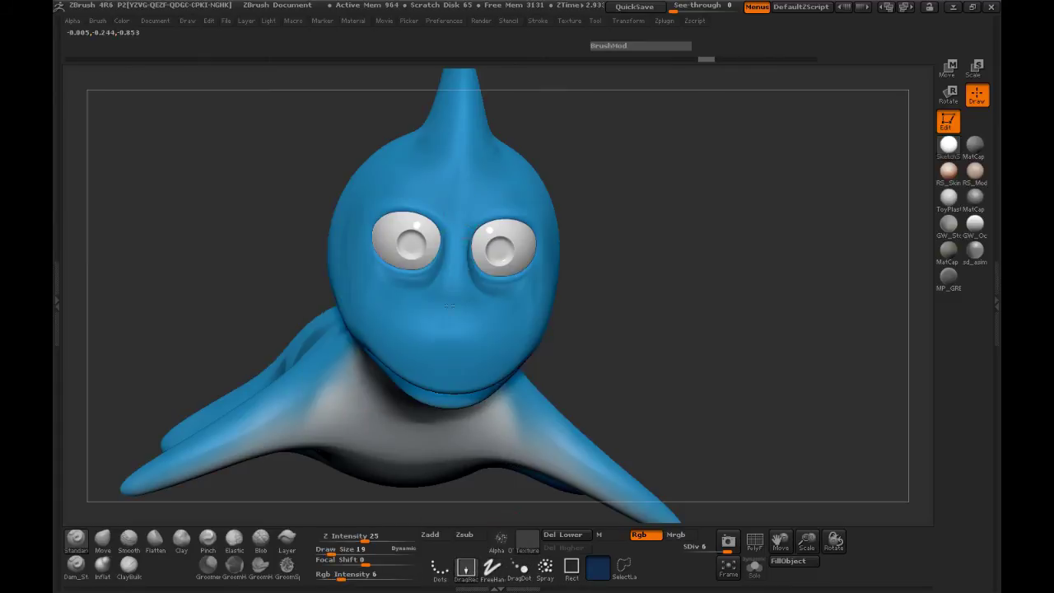
pyautogui.hotkey('ctrl', 'z')
# Stamp dark blue speckles above the eyes at Rgb intensity 40 and undo them.
pyautogui.click(353, 575)
pyautogui.write('40')
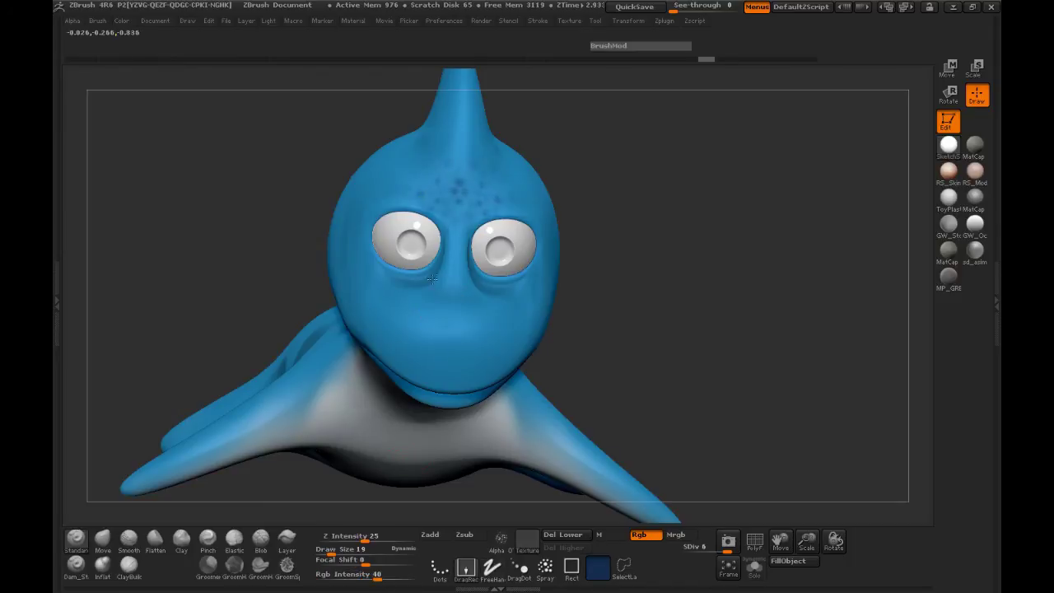
pyautogui.moveTo(454, 312)
pyautogui.mouseDown()
pyautogui.moveTo(438, 280)
pyautogui.moveTo(411, 262)
pyautogui.mouseUp()
pyautogui.moveTo(755, 271); pyautogui.dragTo(610, 276)
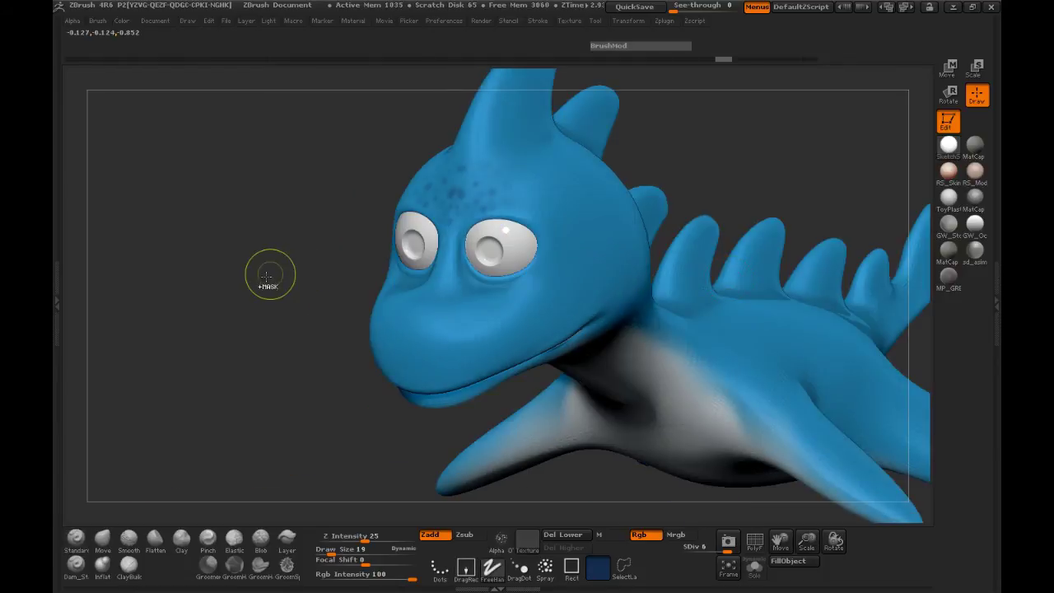
pyautogui.keyDown('ctrl'); pyautogui.moveTo(270, 274); pyautogui.dragTo(256, 291); pyautogui.keyUp('ctrl')
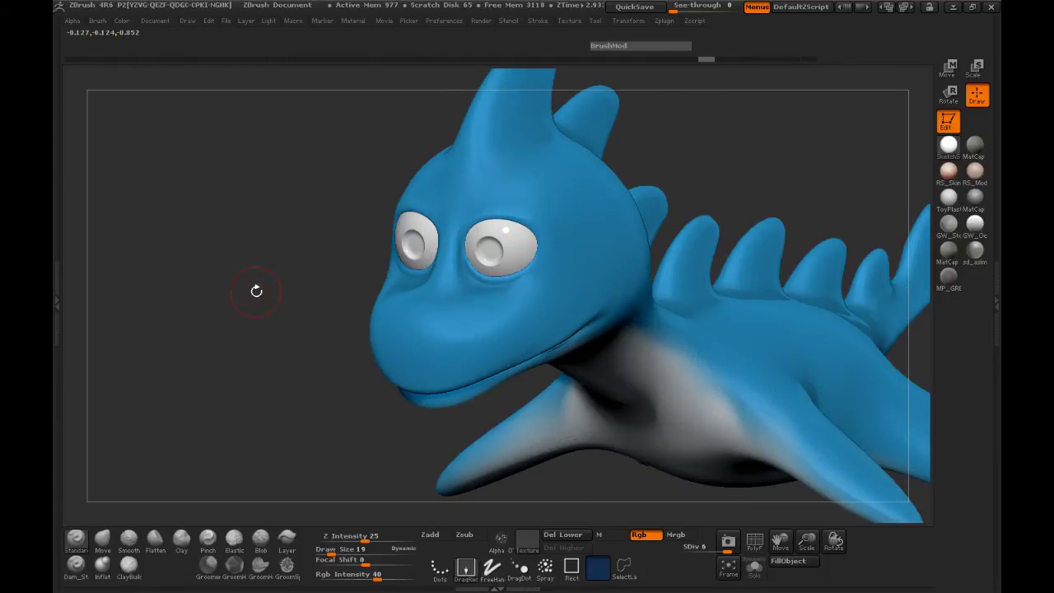
# Choose the cell-patterned Alpha 62, try a dark blue scale stamp behind the eye and undo it.
pyautogui.click(503, 541)
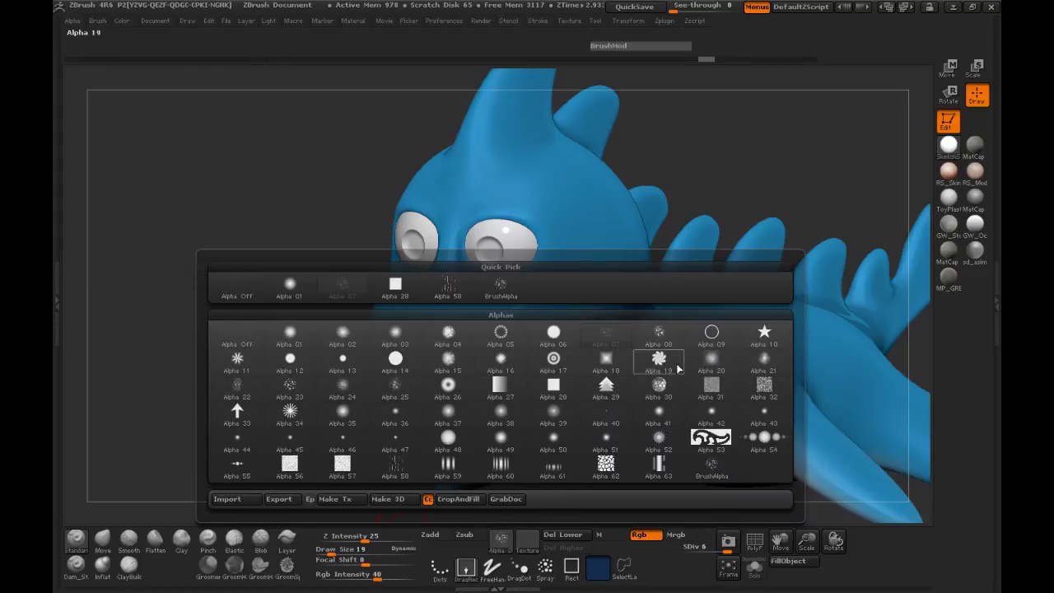
pyautogui.moveTo(612, 427)
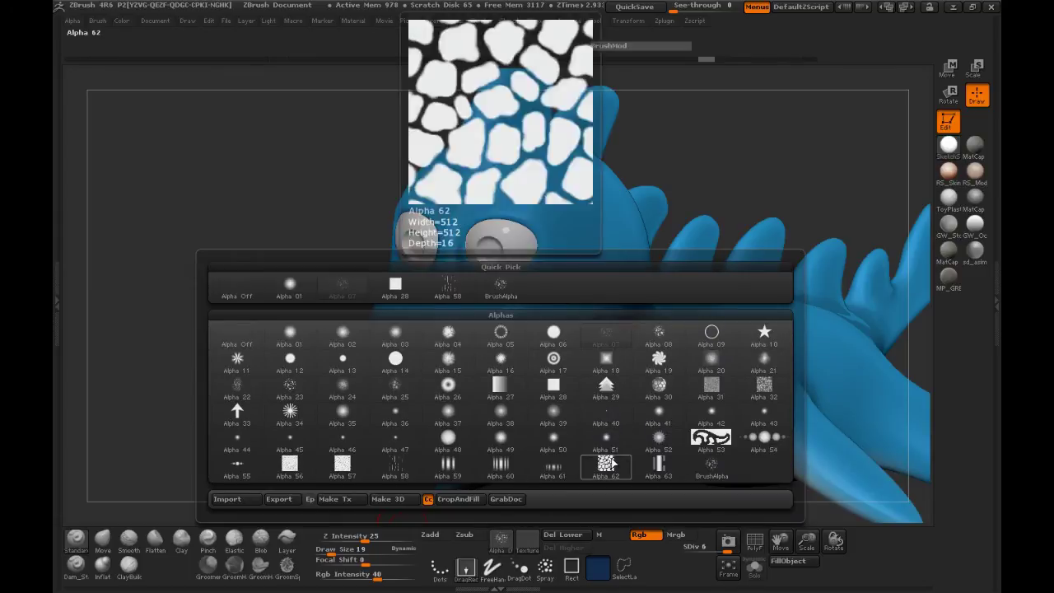
pyautogui.click(605, 465)
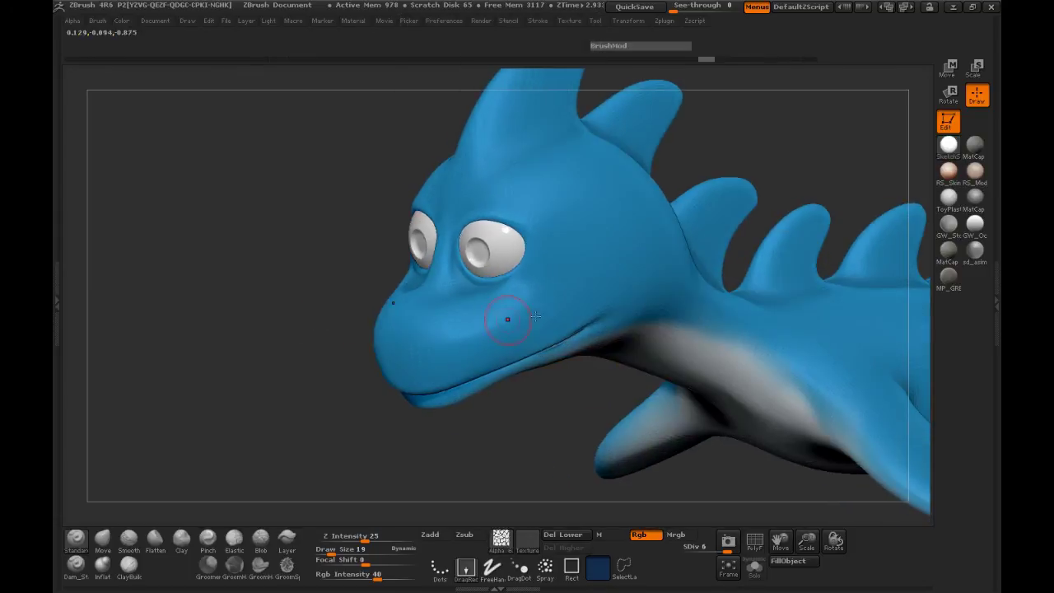
pyautogui.moveTo(555, 254); pyautogui.dragTo(562, 305)
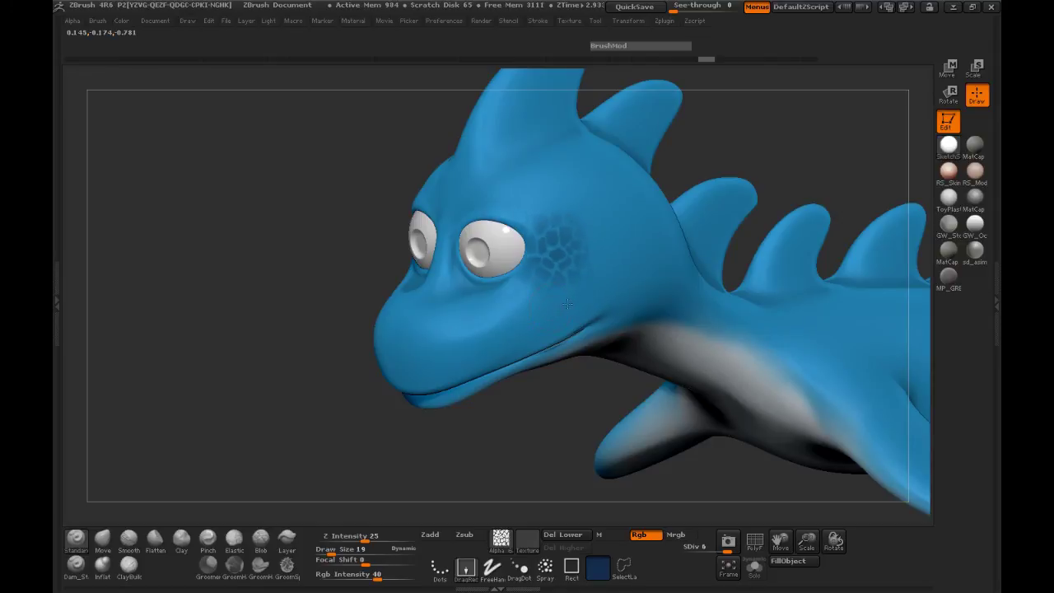
pyautogui.hotkey('ctrl', 'z')
# Try the scale stamp behind the eye with a focal shift of -61 and undo it.
pyautogui.press('space')
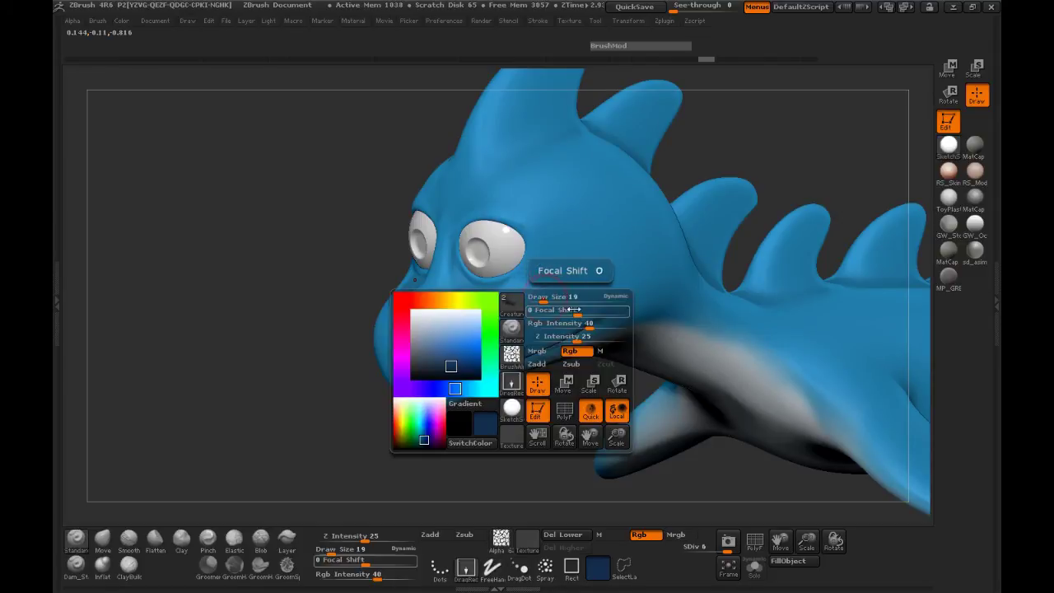
pyautogui.moveTo(572, 310); pyautogui.dragTo(550, 310)
pyautogui.moveTo(559, 243); pyautogui.dragTo(564, 293)
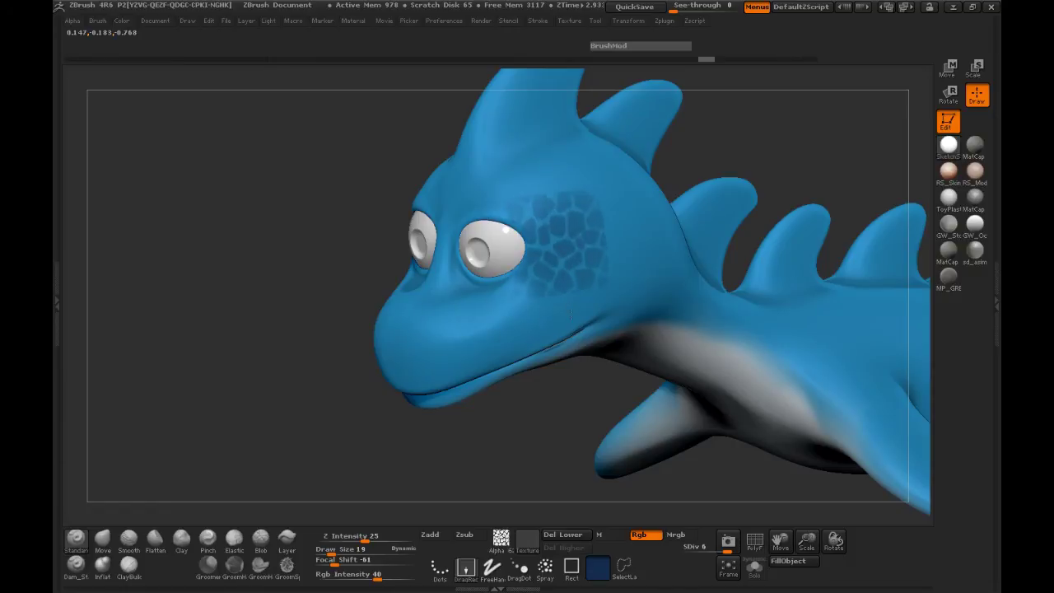
pyautogui.hotkey('ctrl', 'z')
# Set the focal shift to 7 and stamp dark blue scales behind the eye and beside the head fin's base.
pyautogui.press('space')
pyautogui.moveTo(573, 329); pyautogui.dragTo(616, 330)
pyautogui.moveTo(579, 241); pyautogui.dragTo(613, 339)
pyautogui.moveTo(520, 419); pyautogui.dragTo(579, 375)
pyautogui.moveTo(697, 329); pyautogui.dragTo(639, 350)
pyautogui.moveTo(479, 342); pyautogui.dragTo(342, 321)
pyautogui.moveTo(505, 301); pyautogui.dragTo(506, 324)
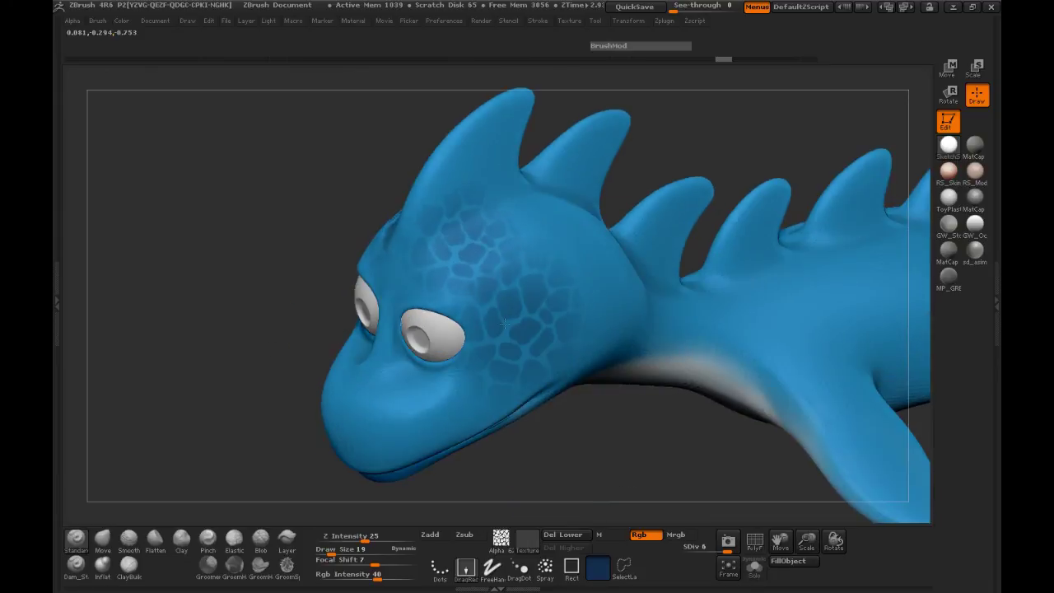
# Stamp a large scale patch over the back of the head and smooth the scale pattern.
pyautogui.press('shift')
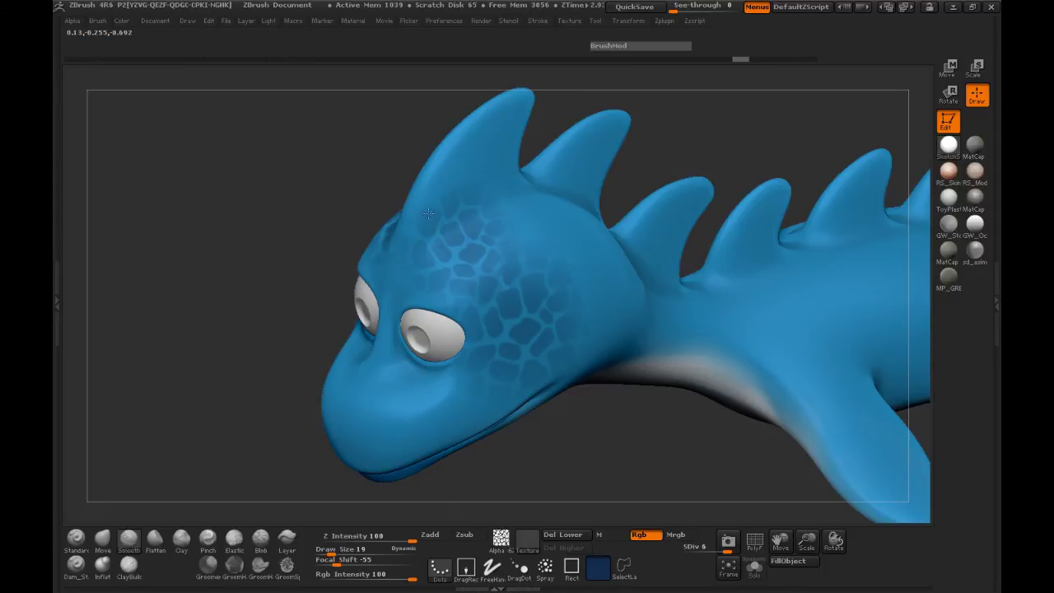
pyautogui.moveTo(252, 278); pyautogui.dragTo(588, 290)
pyautogui.moveTo(517, 277); pyautogui.dragTo(549, 411)
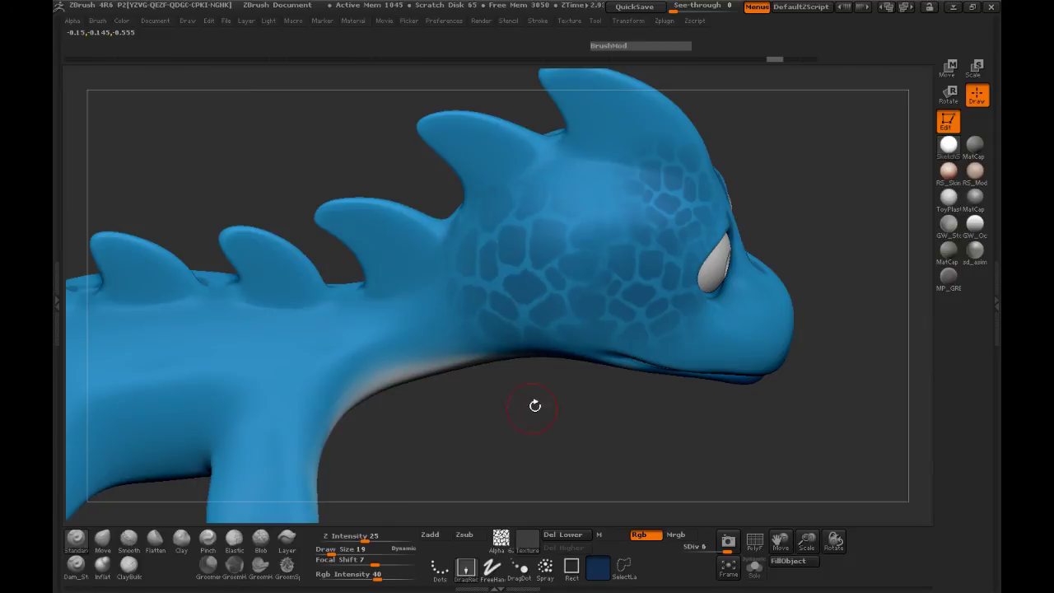
pyautogui.press('shift')
pyautogui.moveTo(577, 403); pyautogui.dragTo(504, 376)
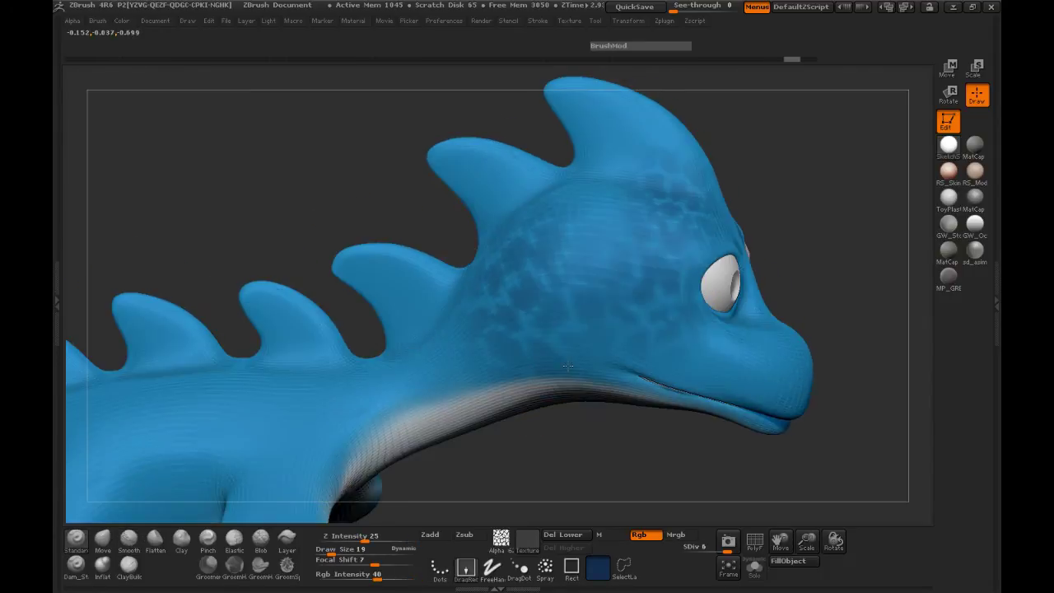
# Undo the scales on the back of the head, try another large stamp there and undo it.
pyautogui.hotkey('ctrl', 'z')
pyautogui.moveTo(318, 233); pyautogui.dragTo(332, 228)
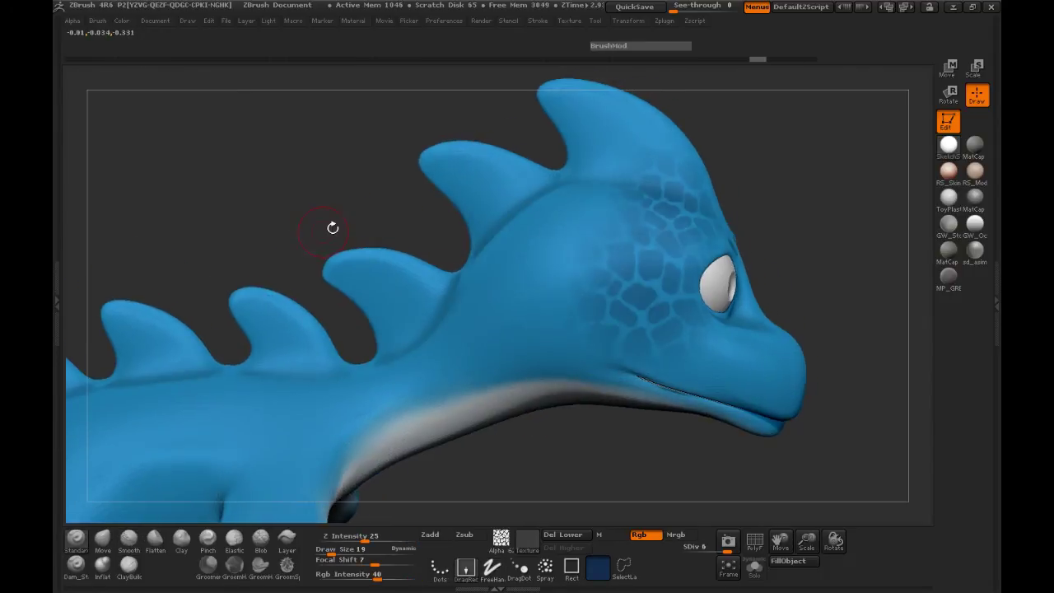
pyautogui.moveTo(523, 251); pyautogui.dragTo(557, 372)
pyautogui.hotkey('ctrl', 'z')
# Undo the remaining scale stamps on the side of the head and brow.
pyautogui.moveTo(317, 247)
pyautogui.mouseDown()
pyautogui.moveTo(275, 236)
pyautogui.moveTo(269, 283)
pyautogui.moveTo(236, 292)
pyautogui.mouseUp()
pyautogui.press('ctrl')
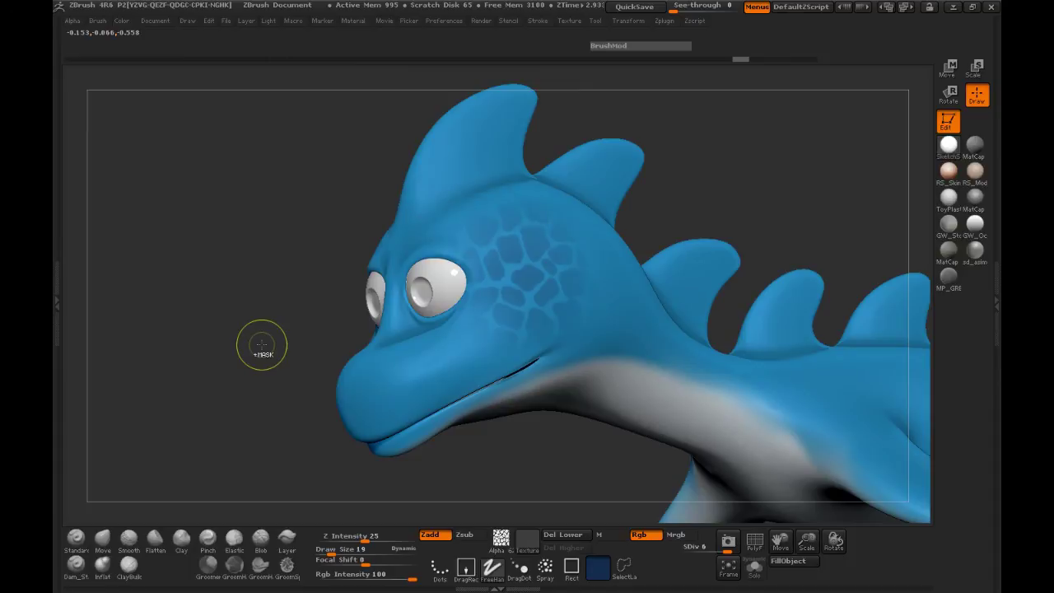
pyautogui.hotkey('ctrl', 'z')
pyautogui.moveTo(262, 343); pyautogui.dragTo(259, 367)
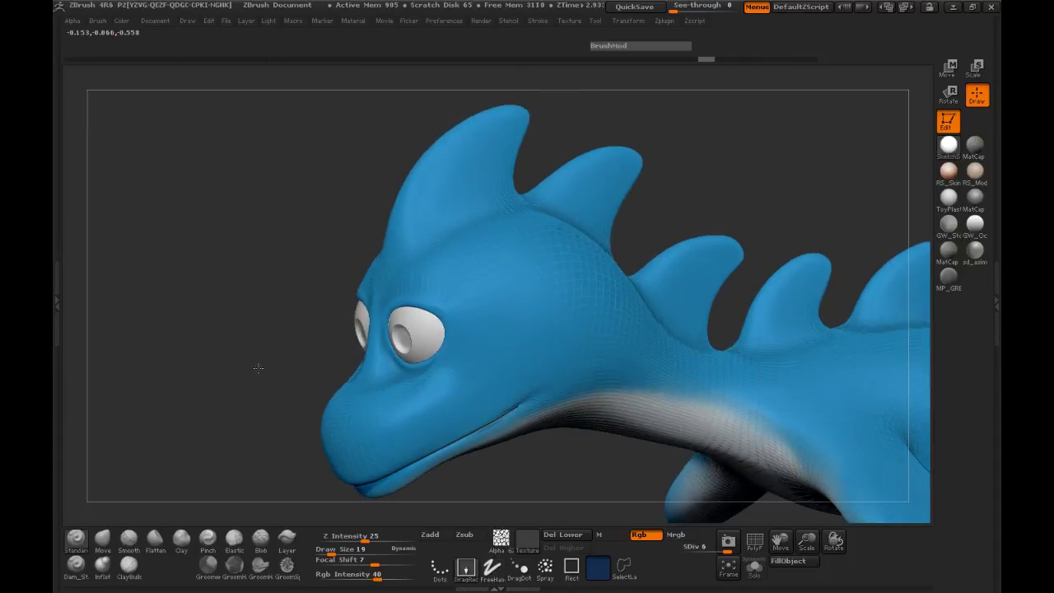
# Try shading below the head fin in dark blue with the Spray stroke at Rgb intensity 2, and undo it.
pyautogui.click(544, 567)
pyautogui.moveTo(432, 281)
pyautogui.mouseDown()
pyautogui.moveTo(458, 290)
pyautogui.moveTo(469, 322)
pyautogui.mouseUp()
pyautogui.hotkey('ctrl', 'z')
pyautogui.moveTo(373, 575); pyautogui.dragTo(355, 579)
pyautogui.moveTo(463, 292); pyautogui.dragTo(497, 383)
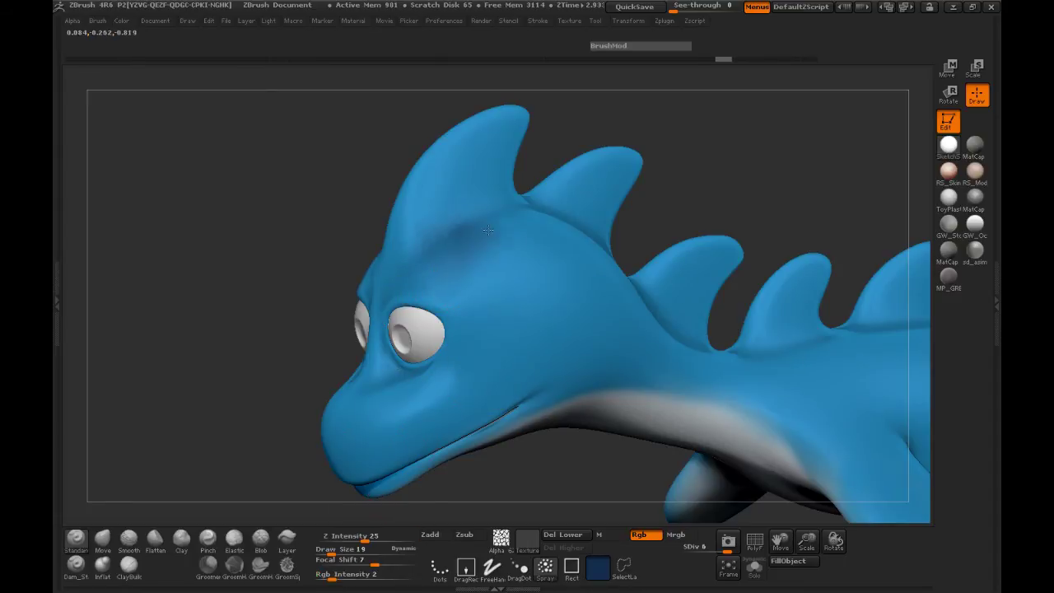
pyautogui.moveTo(317, 237); pyautogui.dragTo(250, 332)
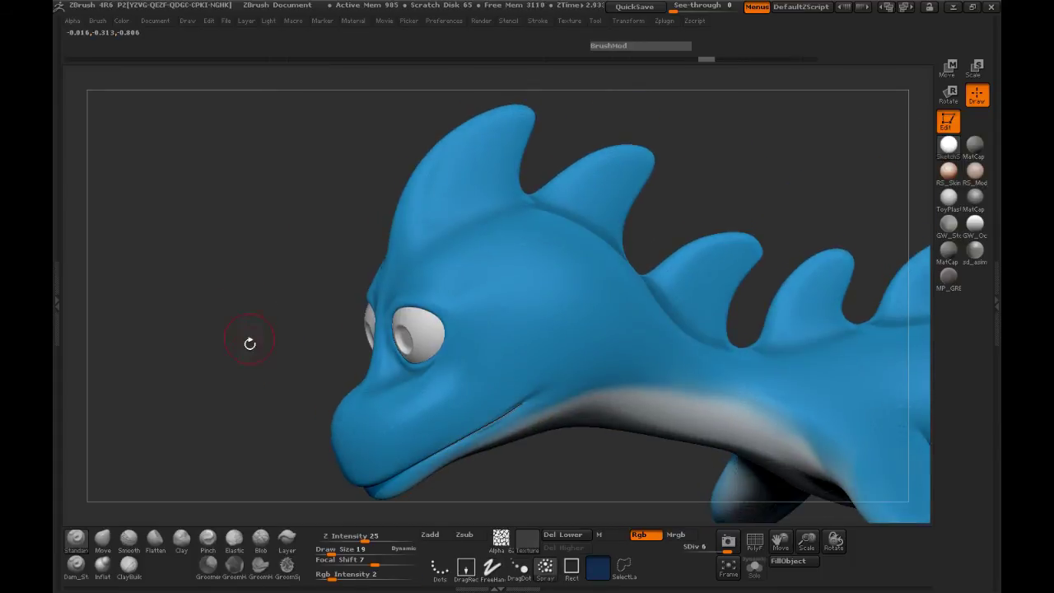
# Pick a very pale grey-blue and spray a soft highlight over the head fin at Rgb intensity 1.
pyautogui.press('space')
pyautogui.moveTo(219, 447); pyautogui.dragTo(193, 415)
pyautogui.moveTo(405, 237)
pyautogui.mouseDown()
pyautogui.moveTo(433, 177)
pyautogui.moveTo(424, 217)
pyautogui.mouseUp()
pyautogui.hotkey('ctrl', 'z')
pyautogui.moveTo(332, 578); pyautogui.dragTo(326, 579)
pyautogui.moveTo(421, 227)
pyautogui.mouseDown()
pyautogui.moveTo(457, 156)
pyautogui.moveTo(486, 136)
pyautogui.mouseUp()
# Check the head fin's other side and spray pale highlights on the second and third fins at draw size 11.
pyautogui.moveTo(386, 174)
pyautogui.mouseDown()
pyautogui.moveTo(423, 160)
pyautogui.moveTo(524, 173)
pyautogui.mouseUp()
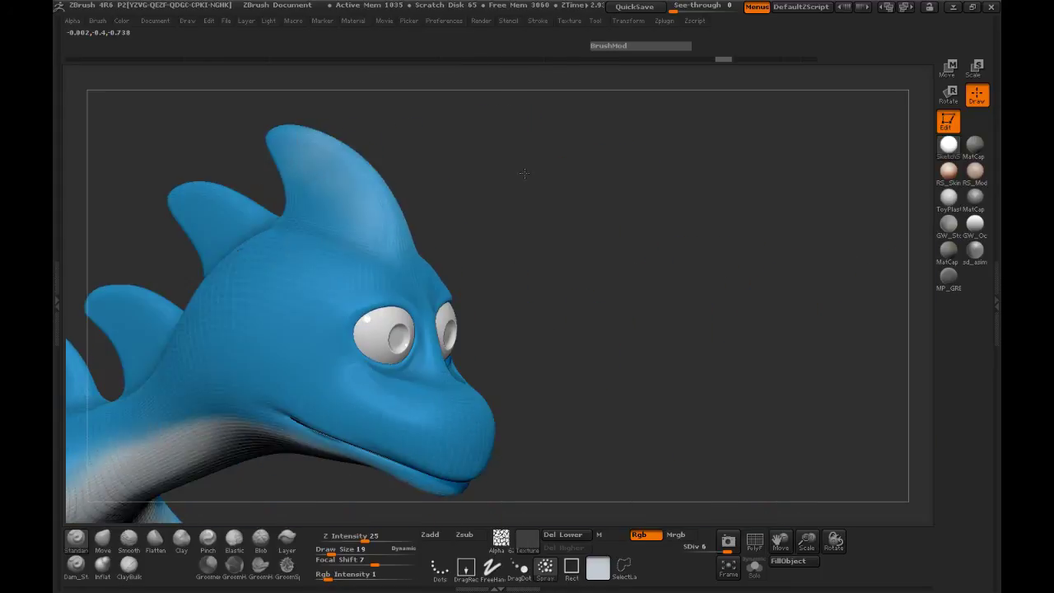
pyautogui.keyDown('alt'); pyautogui.moveTo(536, 217); pyautogui.dragTo(734, 227); pyautogui.keyUp('alt')
pyautogui.moveTo(430, 230); pyautogui.dragTo(400, 219)
pyautogui.press('space')
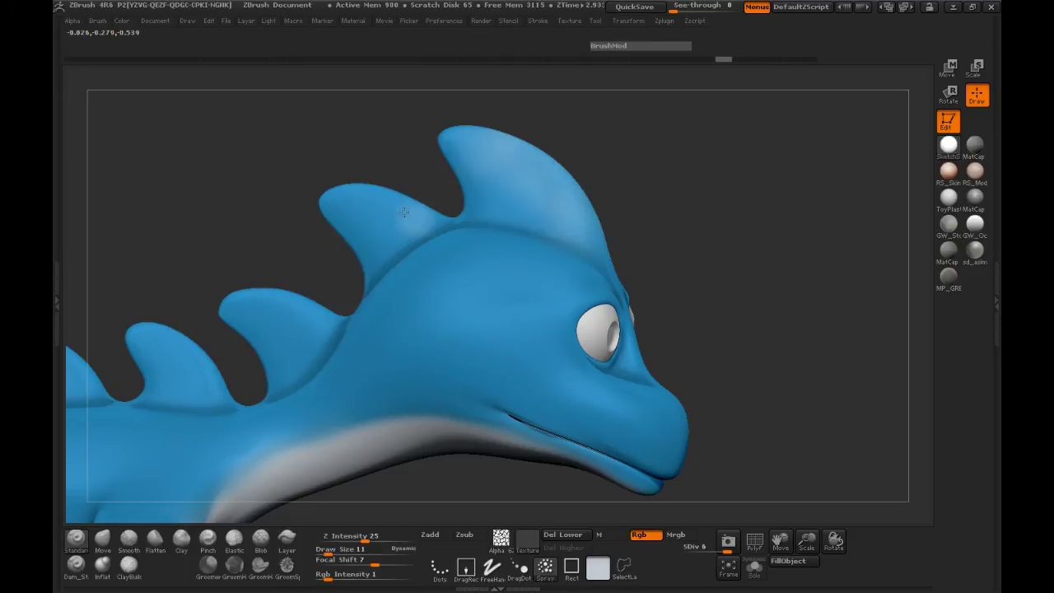
pyautogui.moveTo(295, 202)
pyautogui.mouseDown()
pyautogui.moveTo(243, 200)
pyautogui.moveTo(301, 157)
pyautogui.moveTo(463, 239)
pyautogui.mouseUp()
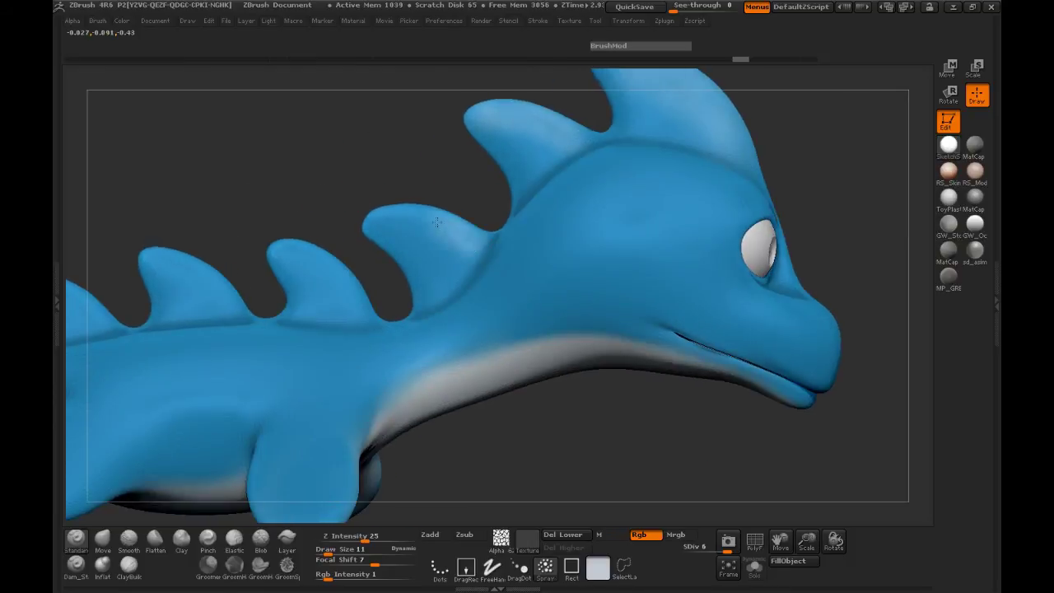
pyautogui.moveTo(316, 211); pyautogui.dragTo(405, 208)
# Spray the same pale highlight on the remaining back fins down to the last one at the tail.
pyautogui.moveTo(608, 186); pyautogui.dragTo(546, 160)
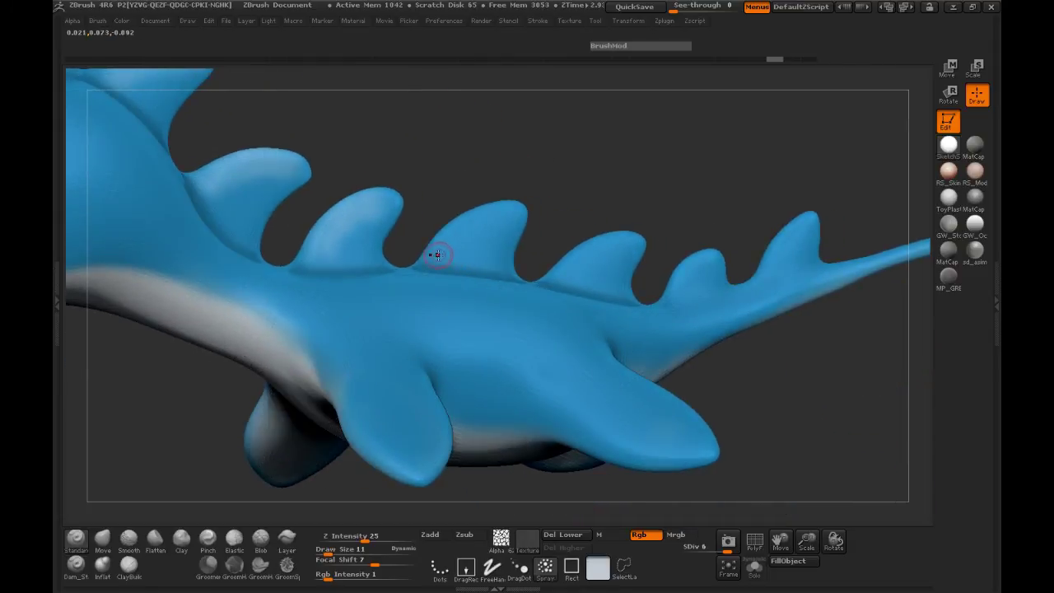
pyautogui.moveTo(565, 193); pyautogui.dragTo(430, 239)
pyautogui.moveTo(518, 187); pyautogui.dragTo(467, 257)
pyautogui.moveTo(570, 175); pyautogui.dragTo(433, 240)
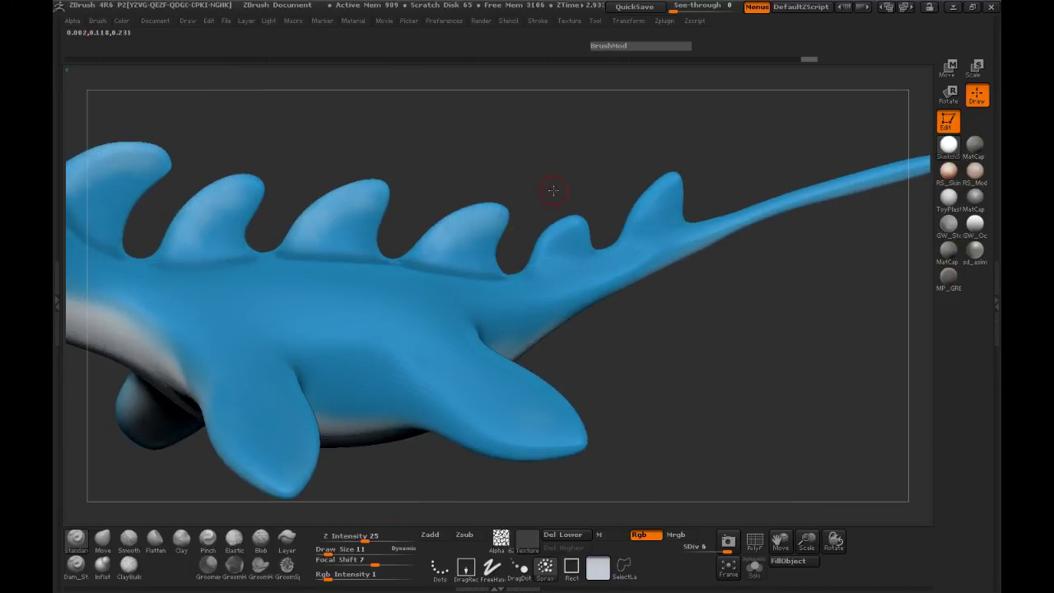
pyautogui.moveTo(495, 216); pyautogui.dragTo(536, 253)
pyautogui.moveTo(585, 184); pyautogui.dragTo(596, 190)
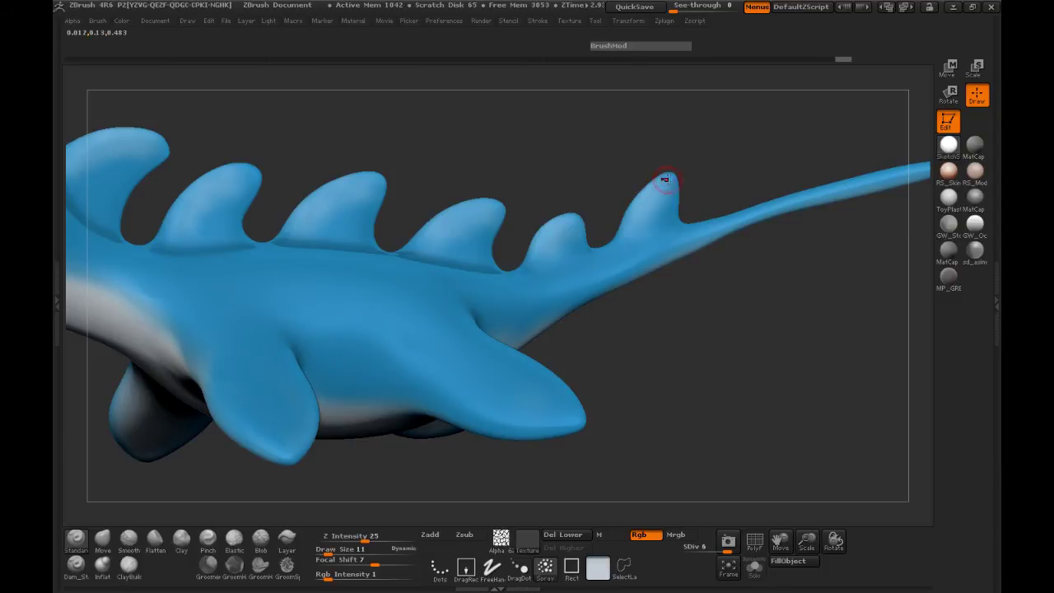
pyautogui.moveTo(711, 193); pyautogui.dragTo(661, 166)
pyautogui.moveTo(558, 173); pyautogui.dragTo(695, 225)
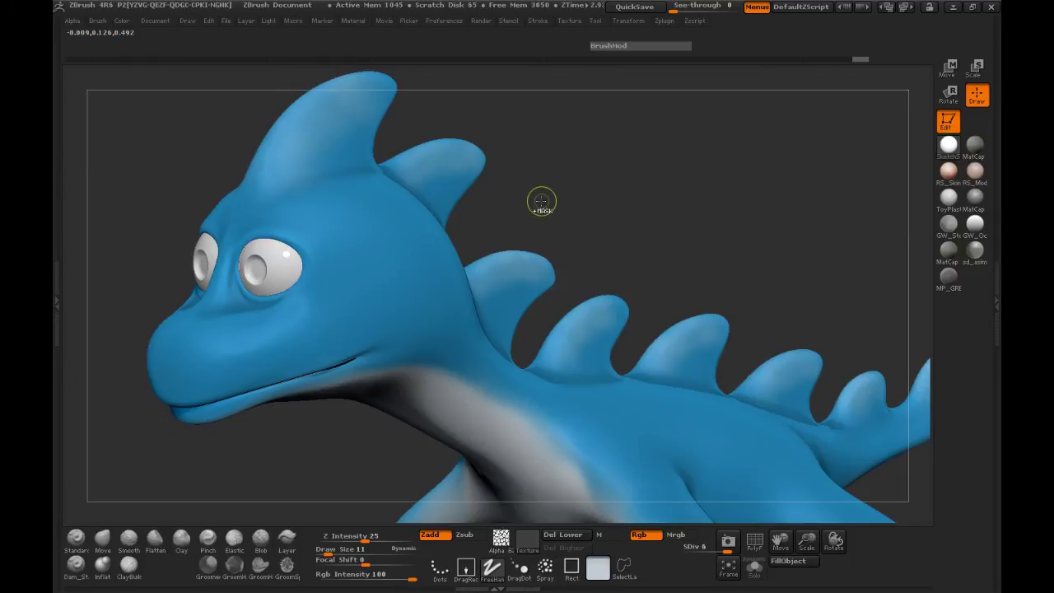
# Undo the pale spray highlights on all the fins, including the head fin.
pyautogui.hotkey('ctrl', 'z')
pyautogui.hotkey('ctrl', 'z')
pyautogui.hotkey('ctrl', 'z')
pyautogui.hotkey('ctrl', 'z')
pyautogui.hotkey('ctrl', 'z')
pyautogui.hotkey('ctrl', 'z')
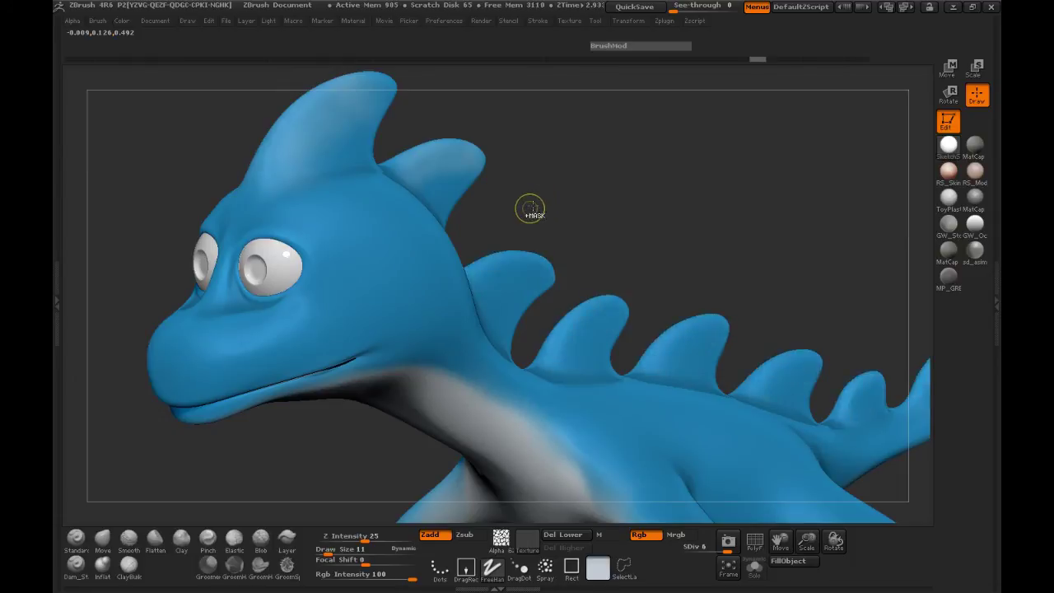
pyautogui.hotkey('ctrl', 'z')
pyautogui.hotkey('ctrl', 'z')
pyautogui.hotkey('ctrl', 'z')
pyautogui.hotkey('ctrl', 'z')
# Pick a very dark blue and spray shading over the head fin at draw size 14 and Rgb intensity 1.
pyautogui.press('space')
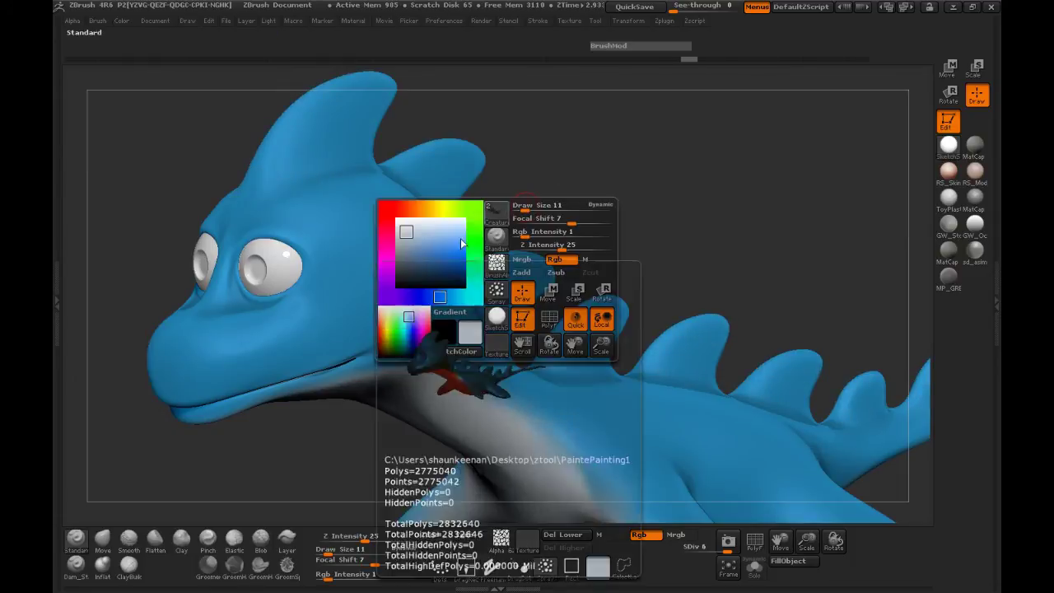
pyautogui.moveTo(467, 330); pyautogui.dragTo(341, 213)
pyautogui.moveTo(442, 261); pyautogui.dragTo(433, 279)
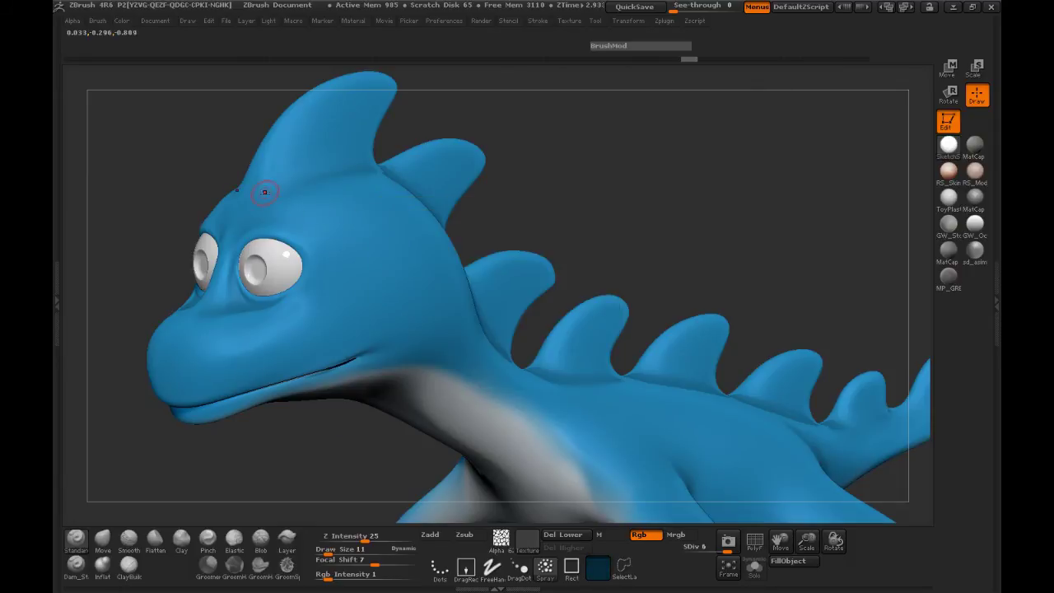
pyautogui.moveTo(510, 110)
pyautogui.keyDown('alt'); pyautogui.mouseDown()
pyautogui.moveTo(594, 214)
pyautogui.moveTo(574, 195)
pyautogui.mouseUp(); pyautogui.keyUp('alt')
pyautogui.hotkey('ctrl', 'z')
pyautogui.press('space')
pyautogui.moveTo(386, 248)
pyautogui.mouseDown()
pyautogui.moveTo(397, 215)
pyautogui.moveTo(474, 194)
pyautogui.mouseUp()
pyautogui.moveTo(568, 193); pyautogui.dragTo(558, 195)
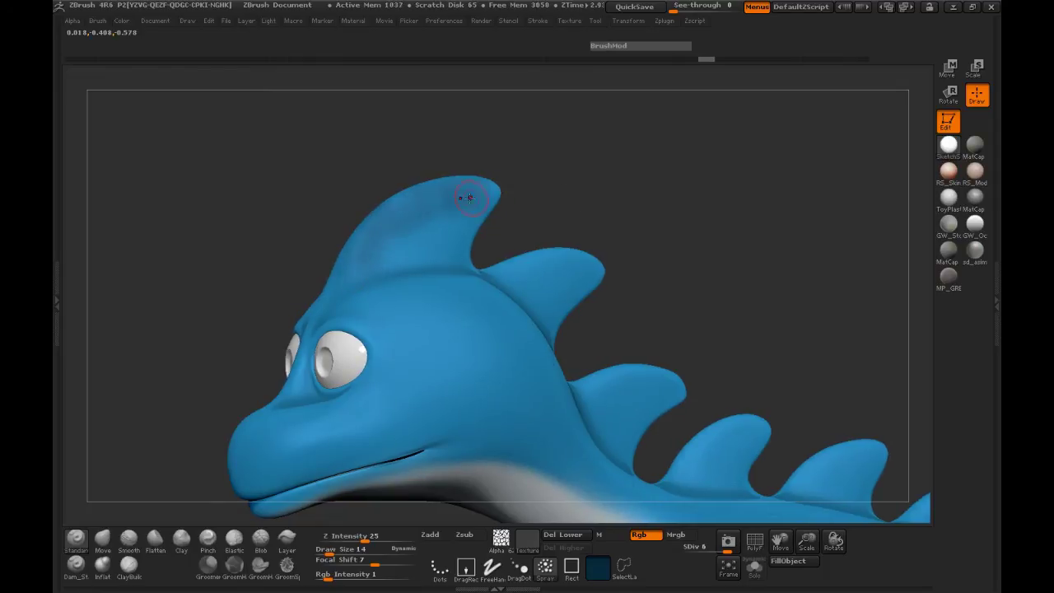
pyautogui.moveTo(360, 256); pyautogui.dragTo(353, 269)
# Shade the other side of the head fin and soften the dark patches on both sides with the Smooth brush.
pyautogui.moveTo(249, 273); pyautogui.dragTo(569, 236)
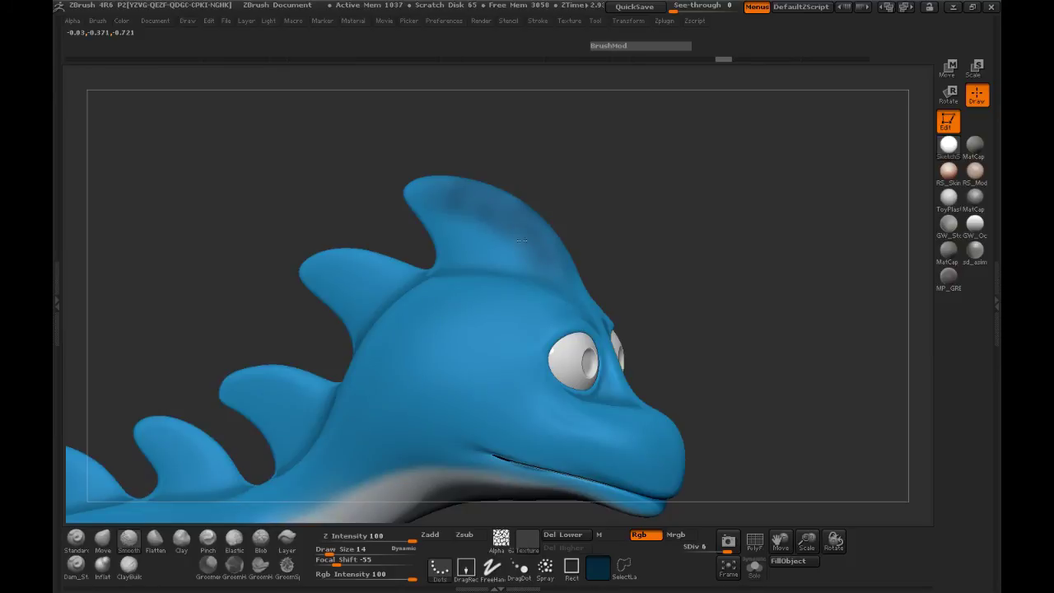
pyautogui.moveTo(424, 185)
pyautogui.mouseDown()
pyautogui.moveTo(607, 206)
pyautogui.moveTo(479, 221)
pyautogui.mouseUp()
pyautogui.moveTo(659, 191); pyautogui.dragTo(472, 228)
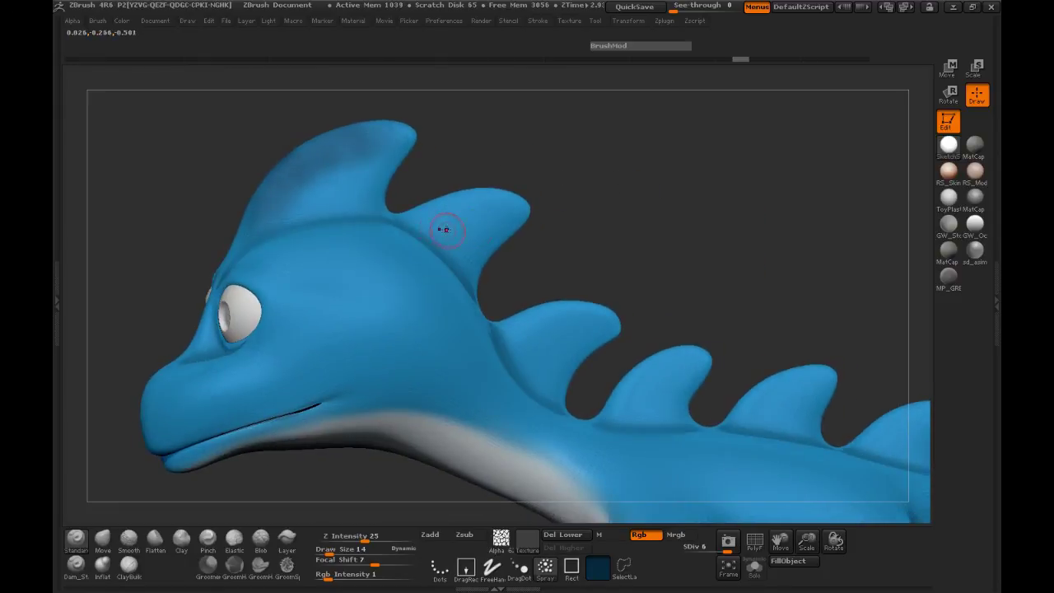
pyautogui.press('shift')
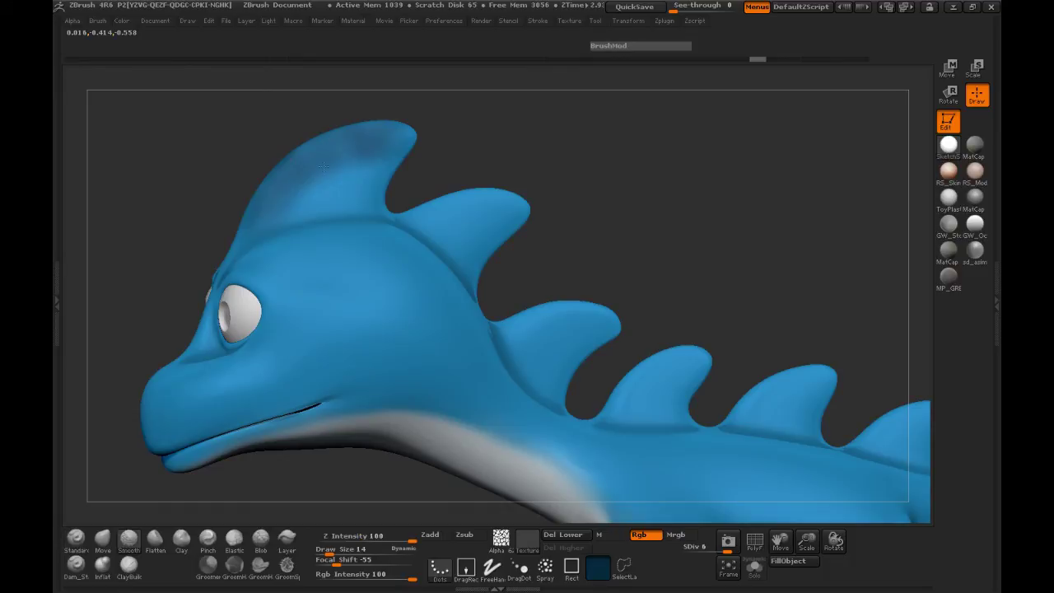
pyautogui.keyDown('shift'); pyautogui.moveTo(353, 144); pyautogui.dragTo(373, 155); pyautogui.keyUp('shift')
# Spray dark blue shading along the upper part of the second fin and smooth it.
pyautogui.moveTo(462, 154); pyautogui.dragTo(435, 163)
pyautogui.moveTo(452, 211)
pyautogui.mouseDown()
pyautogui.moveTo(521, 206)
pyautogui.moveTo(483, 205)
pyautogui.mouseUp()
pyautogui.press('shift')
pyautogui.moveTo(501, 221); pyautogui.dragTo(444, 214)
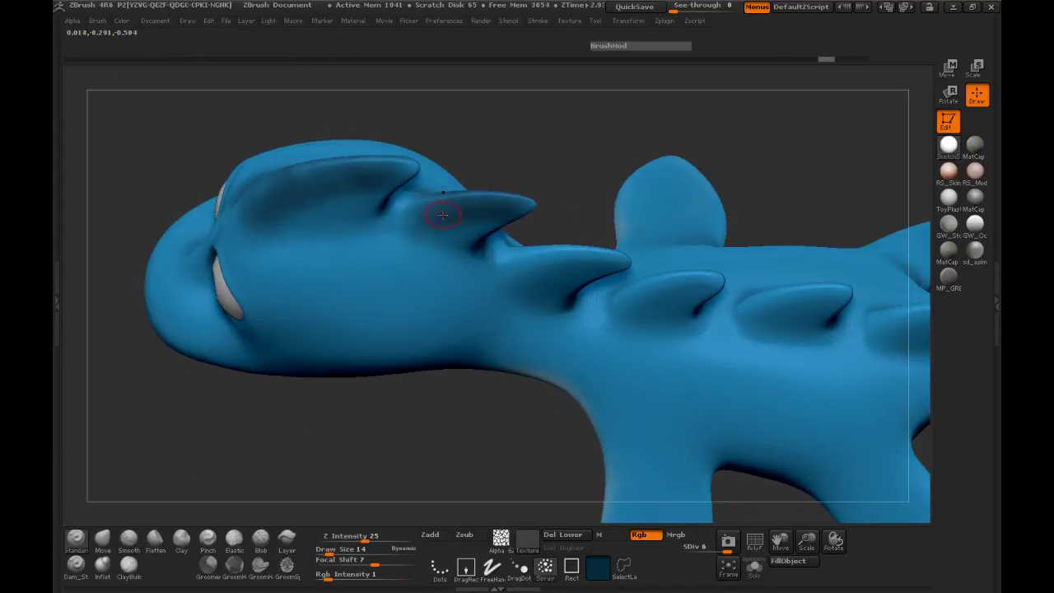
pyautogui.moveTo(570, 175); pyautogui.dragTo(569, 127)
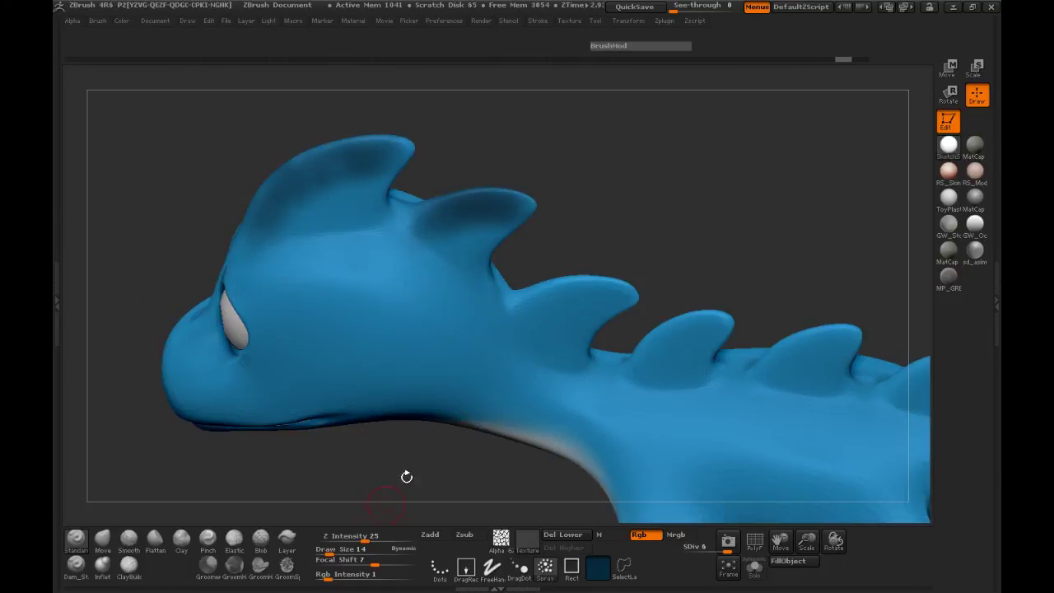
# Spray dark blue shading on the third and fourth fins and smooth the fourth fin's shading.
pyautogui.moveTo(581, 202)
pyautogui.mouseDown()
pyautogui.moveTo(644, 248)
pyautogui.moveTo(582, 207)
pyautogui.mouseUp()
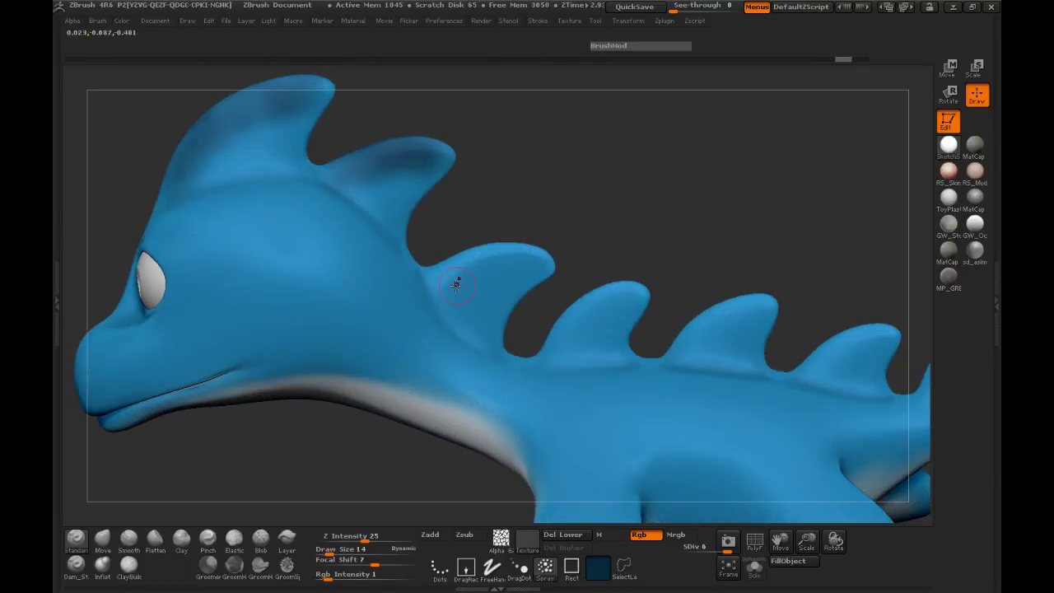
pyautogui.moveTo(445, 281); pyautogui.dragTo(535, 256)
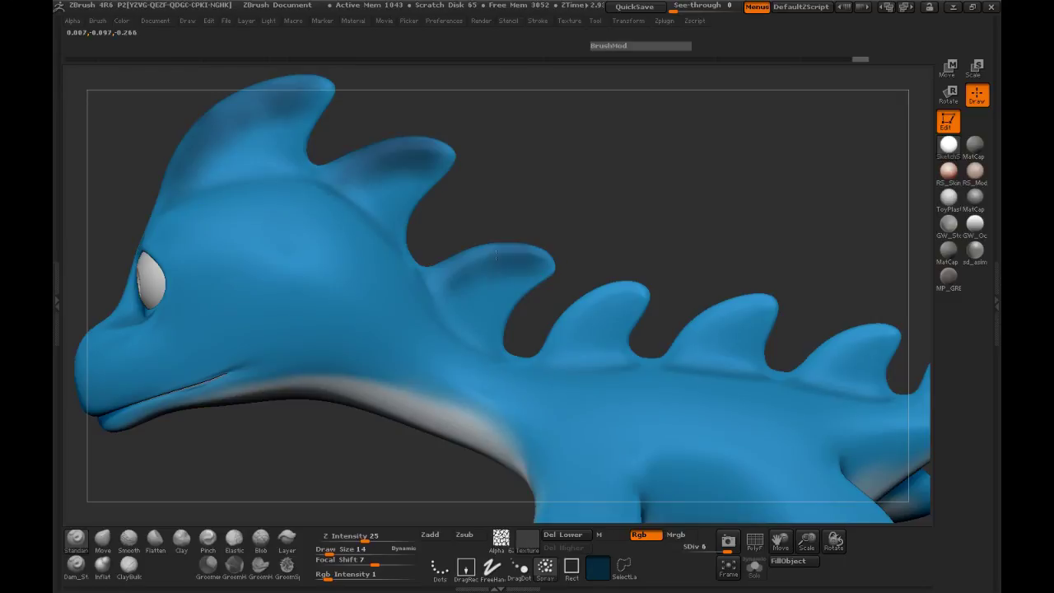
pyautogui.moveTo(643, 239); pyautogui.dragTo(475, 267)
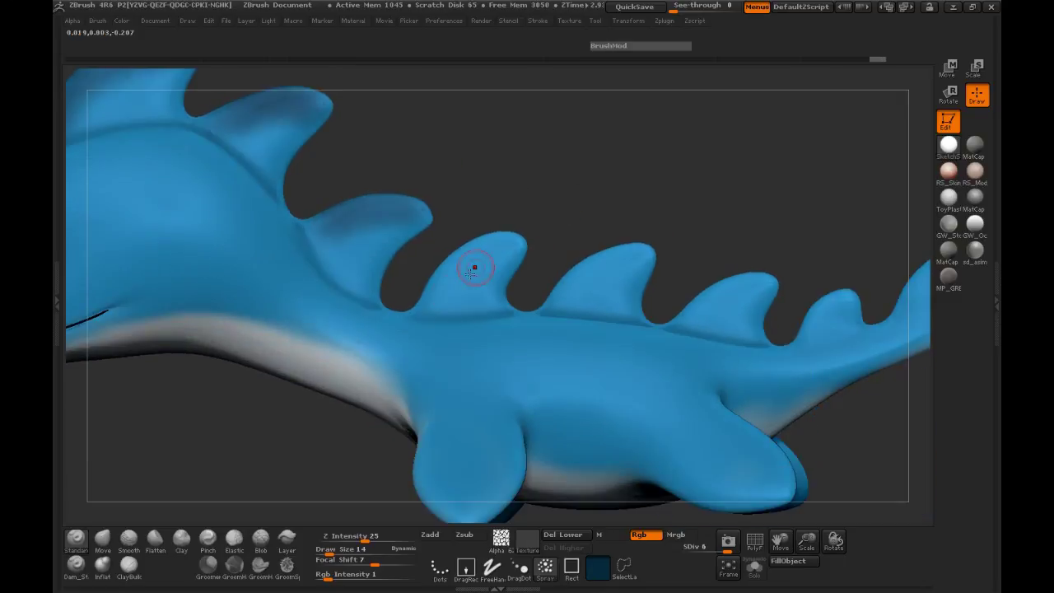
pyautogui.moveTo(504, 200); pyautogui.dragTo(485, 241)
pyautogui.moveTo(433, 299)
pyautogui.mouseDown()
pyautogui.moveTo(449, 267)
pyautogui.moveTo(489, 243)
pyautogui.mouseUp()
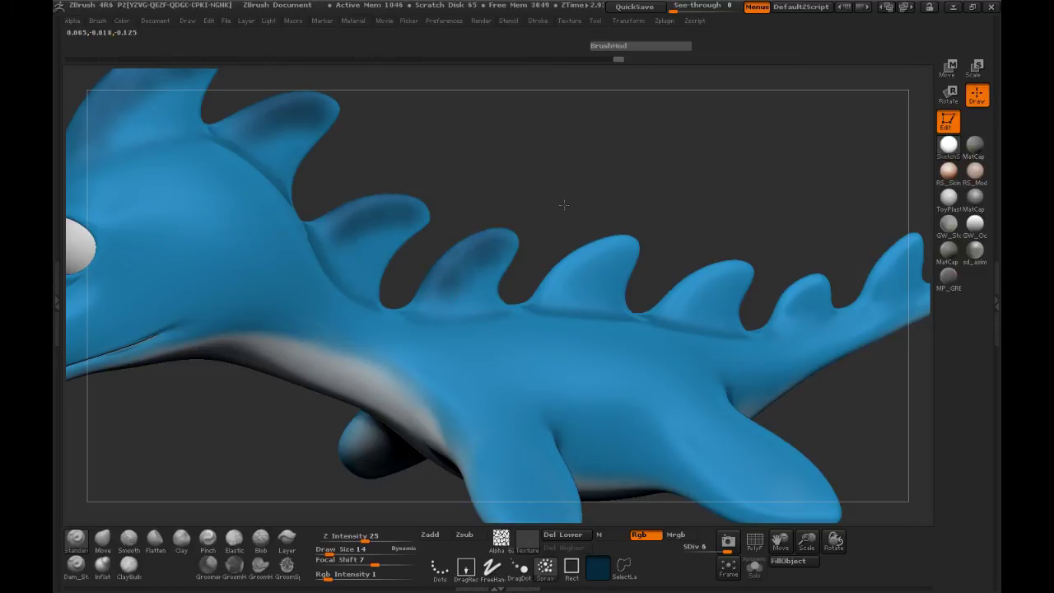
pyautogui.moveTo(566, 206); pyautogui.dragTo(544, 209)
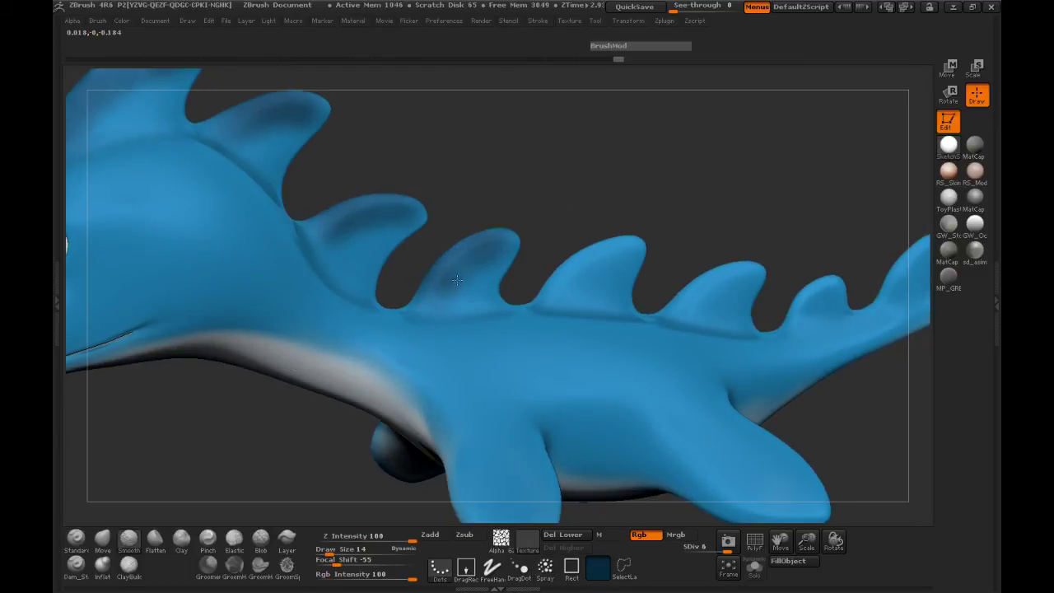
# Shade the fifth and sixth back fins in dark blue and soften the shading with the Smooth brush.
pyautogui.moveTo(642, 199)
pyautogui.mouseDown()
pyautogui.moveTo(392, 270)
pyautogui.moveTo(458, 231)
pyautogui.moveTo(415, 255)
pyautogui.mouseUp()
pyautogui.keyDown('alt'); pyautogui.moveTo(546, 188); pyautogui.dragTo(460, 182); pyautogui.keyUp('alt')
pyautogui.moveTo(439, 262)
pyautogui.mouseDown()
pyautogui.moveTo(503, 242)
pyautogui.moveTo(443, 258)
pyautogui.mouseUp()
pyautogui.press('shift')
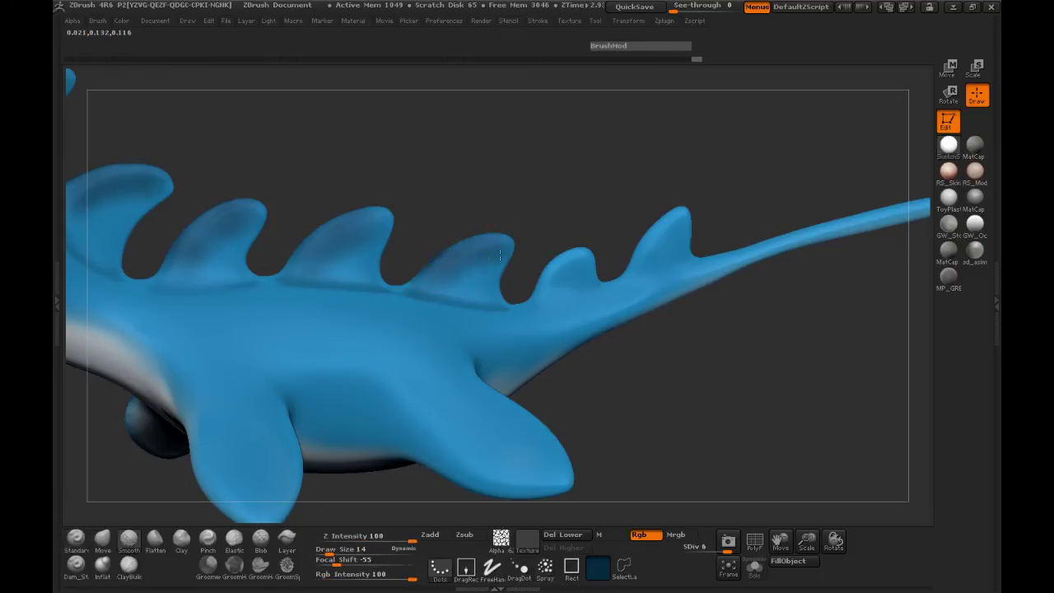
# Spray dark blue shading on the last two small fins near the tail and smooth it.
pyautogui.moveTo(576, 200)
pyautogui.mouseDown()
pyautogui.moveTo(429, 241)
pyautogui.moveTo(678, 211)
pyautogui.moveTo(565, 223)
pyautogui.mouseUp()
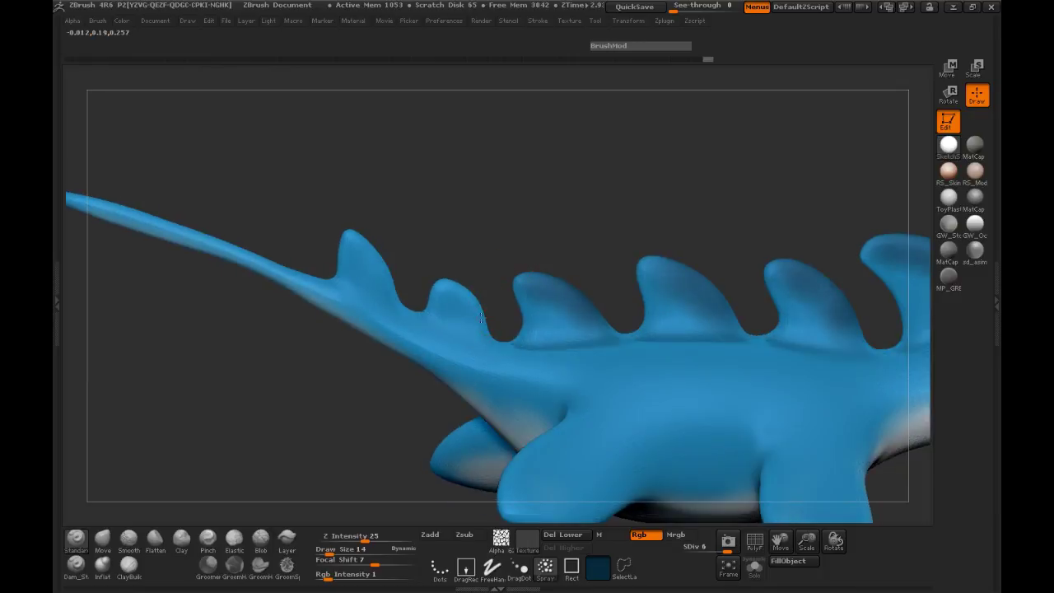
pyautogui.moveTo(494, 256); pyautogui.dragTo(368, 274)
pyautogui.moveTo(584, 332); pyautogui.dragTo(572, 284)
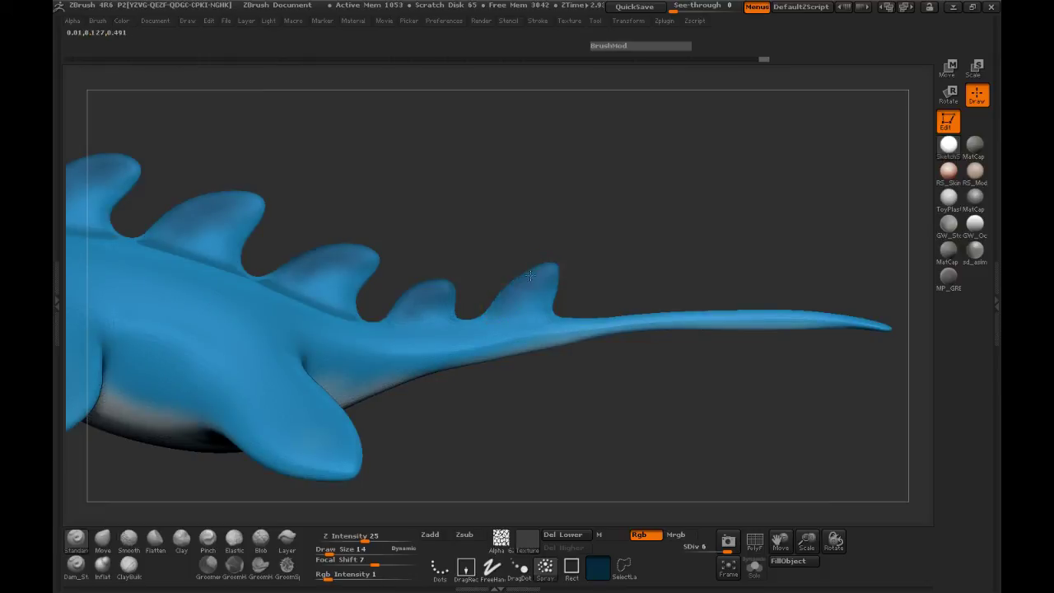
pyautogui.keyDown('shift'); pyautogui.moveTo(548, 268); pyautogui.dragTo(504, 297); pyautogui.keyUp('shift')
# Set the draw size to 25 and blend the dark blue shading on the head fin with the Smooth brush.
pyautogui.moveTo(635, 261)
pyautogui.mouseDown()
pyautogui.moveTo(681, 258)
pyautogui.moveTo(700, 381)
pyautogui.moveTo(697, 372)
pyautogui.mouseUp()
pyautogui.moveTo(806, 540); pyautogui.dragTo(715, 509)
pyautogui.moveTo(774, 404)
pyautogui.mouseDown()
pyautogui.moveTo(640, 414)
pyautogui.moveTo(729, 405)
pyautogui.moveTo(702, 361)
pyautogui.mouseUp()
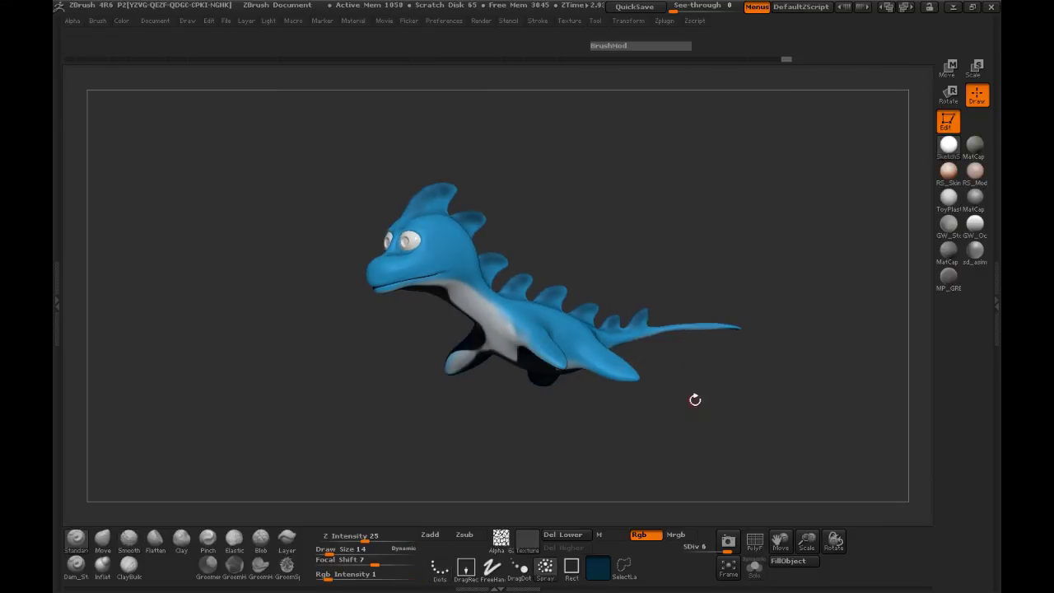
pyautogui.moveTo(806, 539); pyautogui.dragTo(947, 516)
pyautogui.keyDown('alt'); pyautogui.moveTo(461, 136); pyautogui.dragTo(911, 362); pyautogui.keyUp('alt')
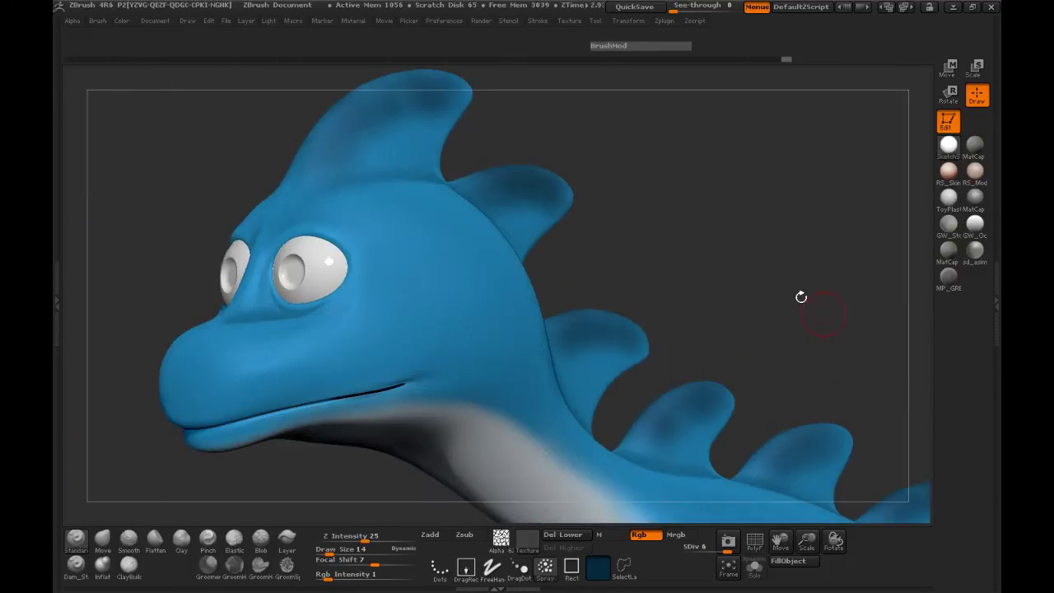
pyautogui.keyDown('alt'); pyautogui.moveTo(723, 235); pyautogui.dragTo(738, 283); pyautogui.keyUp('alt')
pyautogui.press('space')
pyautogui.moveTo(399, 192); pyautogui.dragTo(406, 192)
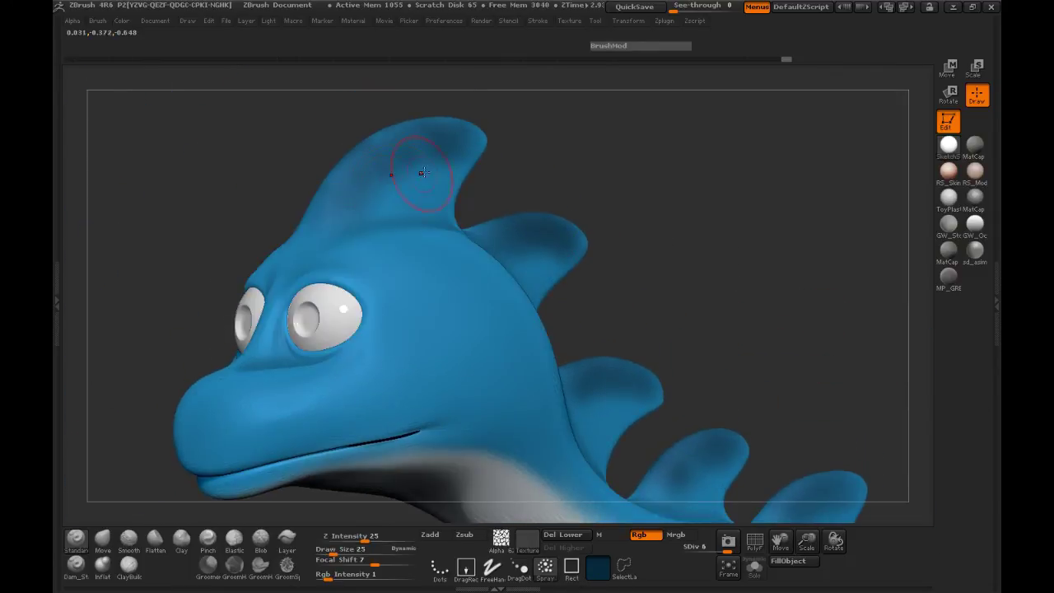
pyautogui.press('shift')
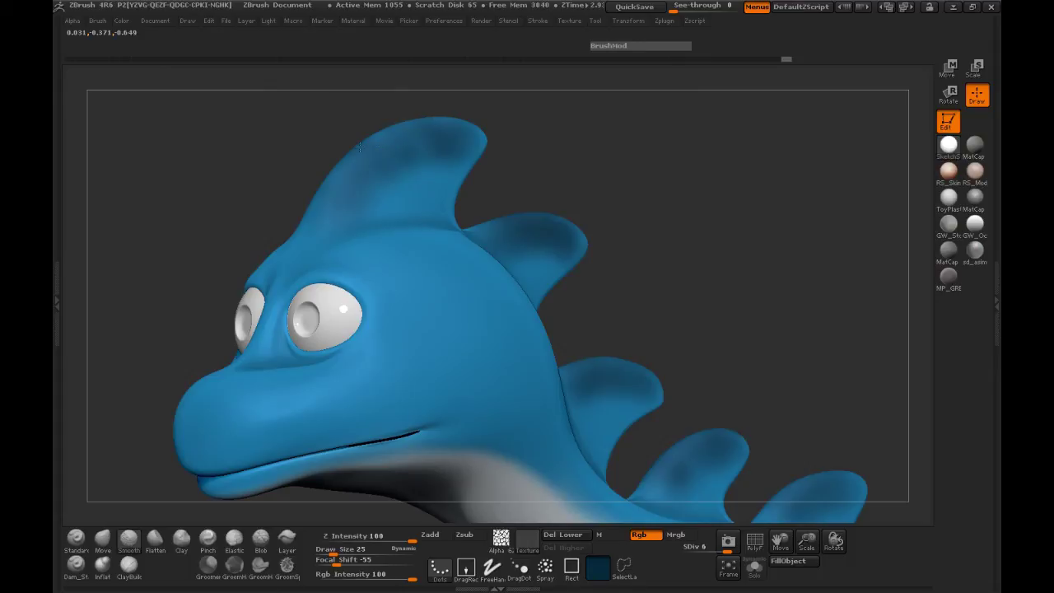
# Pick the body's medium blue and spray it over the dark shading on the head fin and second fin to tone it down.
pyautogui.press('space')
pyautogui.moveTo(367, 342); pyautogui.dragTo(275, 387)
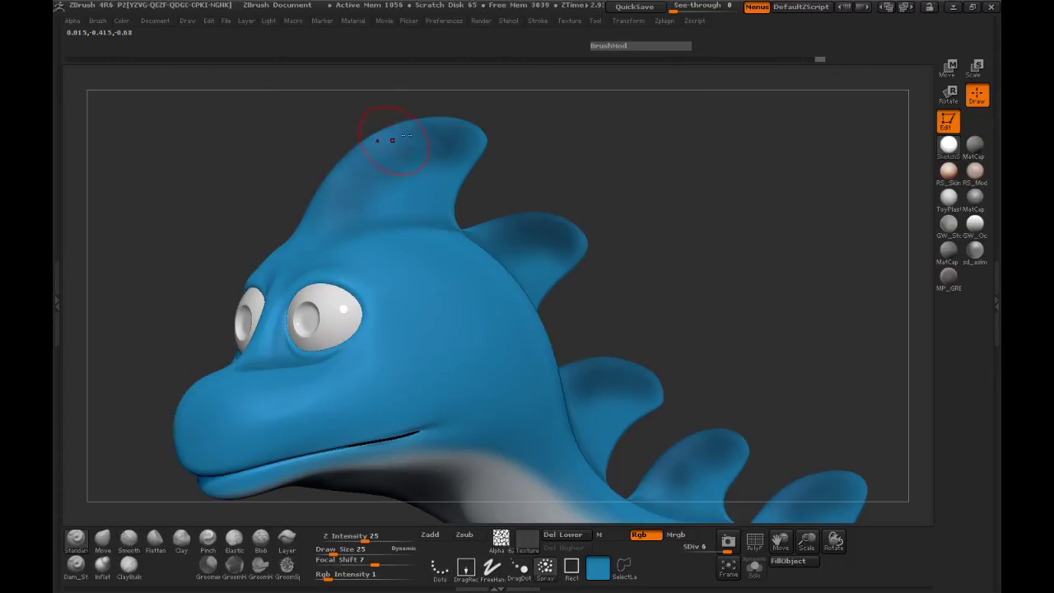
pyautogui.moveTo(564, 139); pyautogui.dragTo(530, 186)
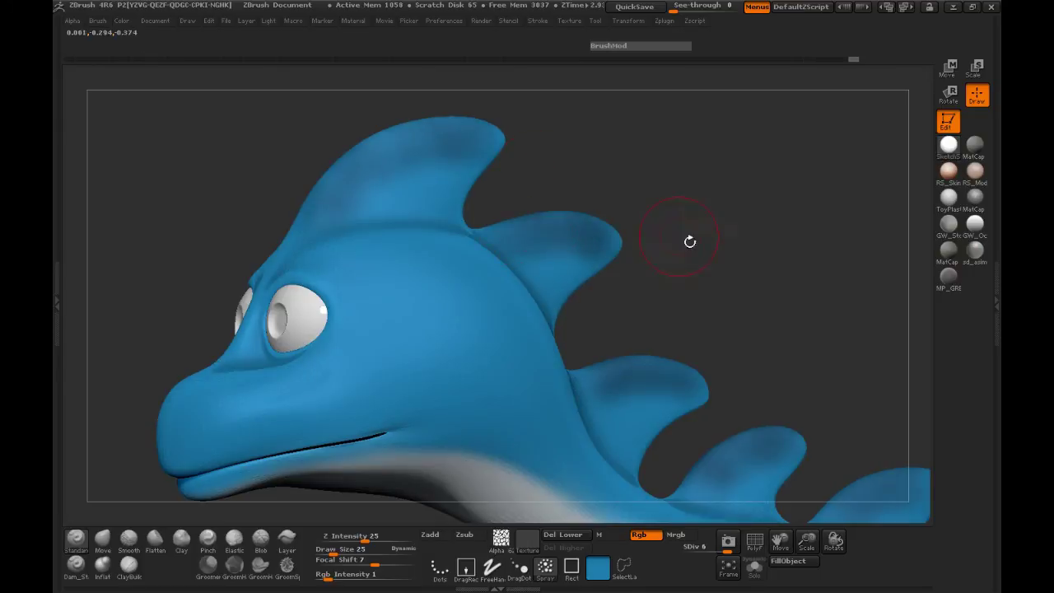
pyautogui.press('space')
pyautogui.moveTo(783, 299); pyautogui.dragTo(640, 209)
# Set the draw size to 15 and spray the medium blue over the dark shading on the remaining back fins.
pyautogui.keyDown('alt'); pyautogui.moveTo(706, 255); pyautogui.dragTo(550, 139); pyautogui.keyUp('alt')
pyautogui.press('space')
pyautogui.moveTo(500, 272); pyautogui.dragTo(498, 272)
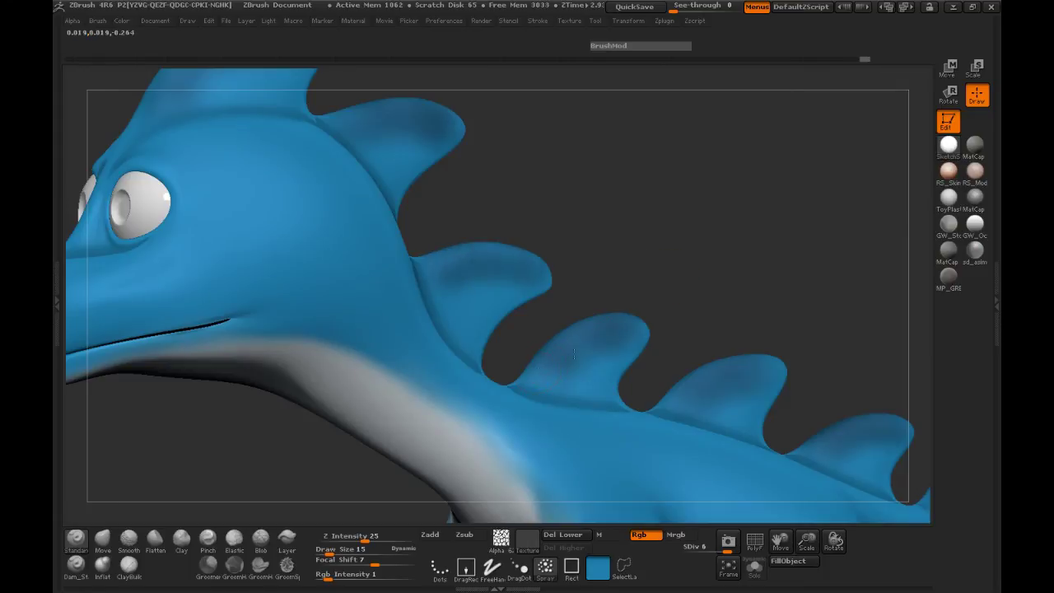
pyautogui.press('space')
pyautogui.keyDown('alt'); pyautogui.moveTo(717, 275); pyautogui.dragTo(513, 287); pyautogui.keyUp('alt')
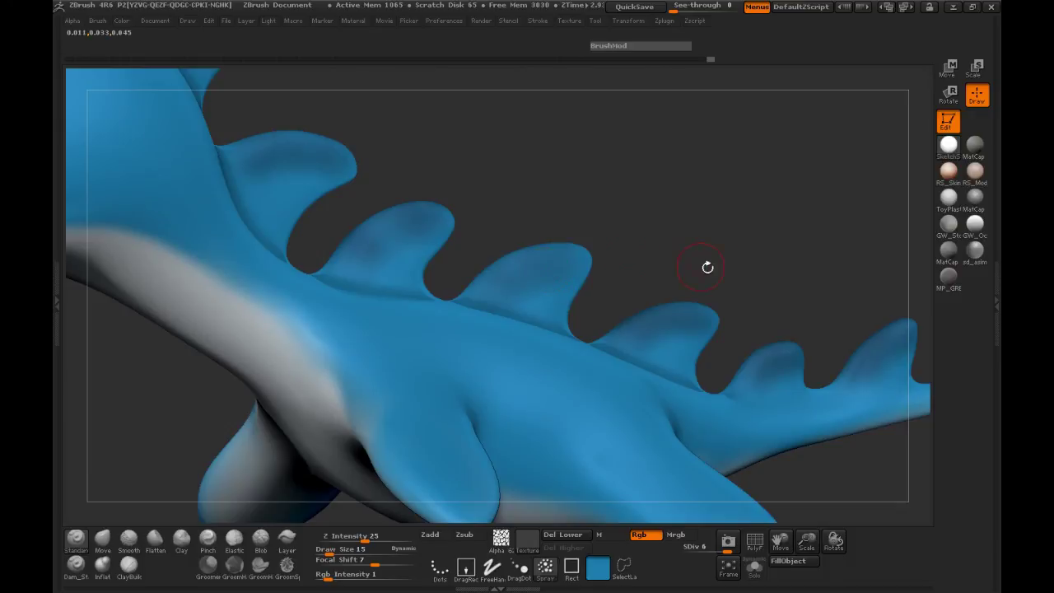
pyautogui.moveTo(719, 265); pyautogui.dragTo(509, 256)
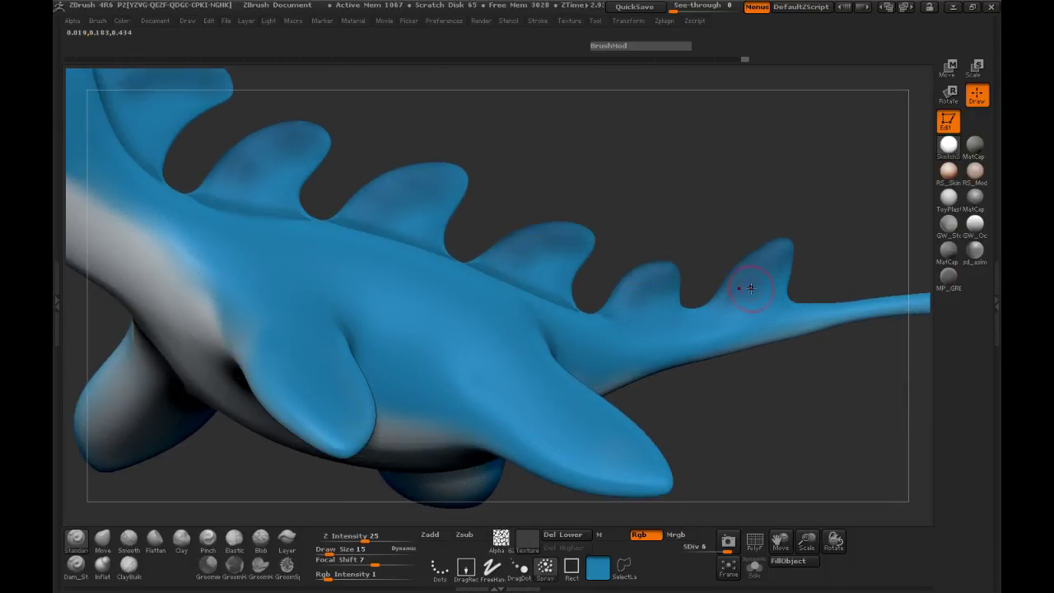
pyautogui.moveTo(851, 252)
pyautogui.mouseDown()
pyautogui.moveTo(882, 264)
pyautogui.moveTo(850, 268)
pyautogui.mouseUp()
# Fit the whole model in the view and examine the head, neck and shaded fins up close.
pyautogui.moveTo(305, 252); pyautogui.dragTo(650, 456)
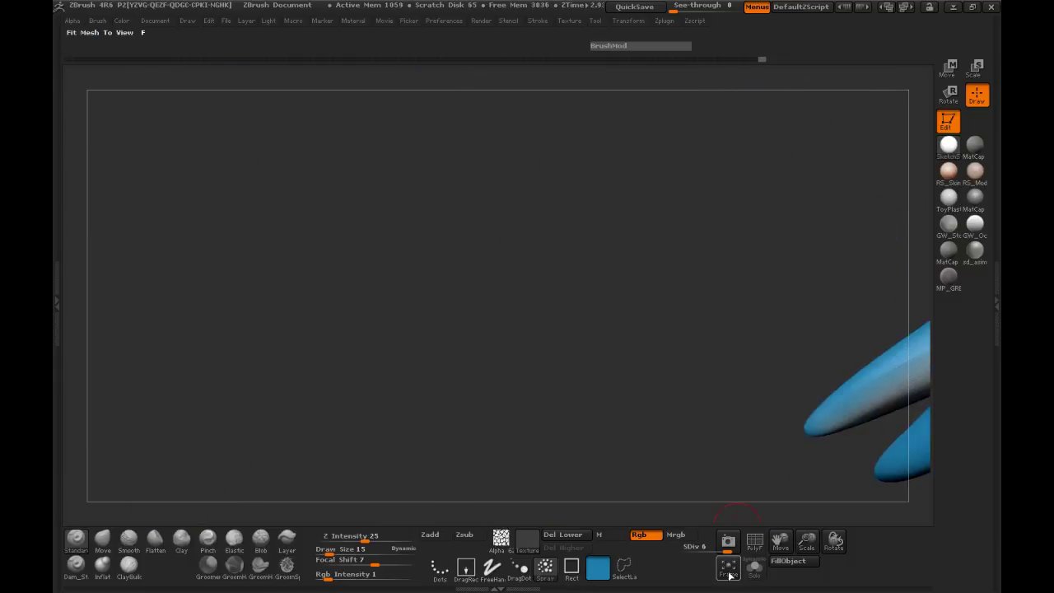
pyautogui.click(728, 568)
pyautogui.moveTo(700, 309); pyautogui.dragTo(804, 515)
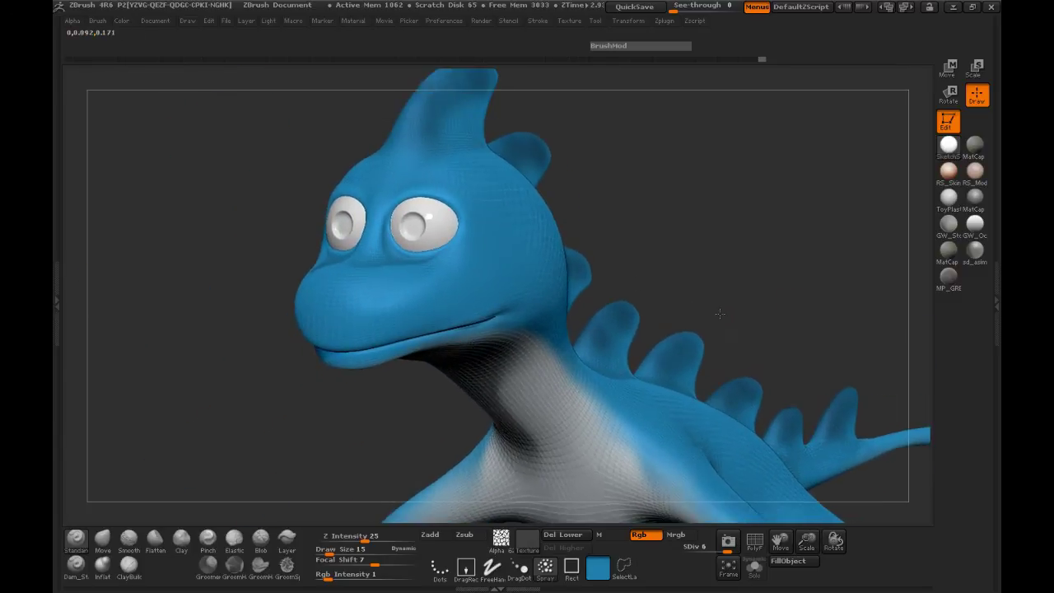
# Pick a muted grey-blue, turn off the brush alpha and spray a highlight on the brow above the eye.
pyautogui.keyDown('alt'); pyautogui.moveTo(382, 375); pyautogui.dragTo(412, 397); pyautogui.keyUp('alt')
pyautogui.press('space')
pyautogui.click(293, 443)
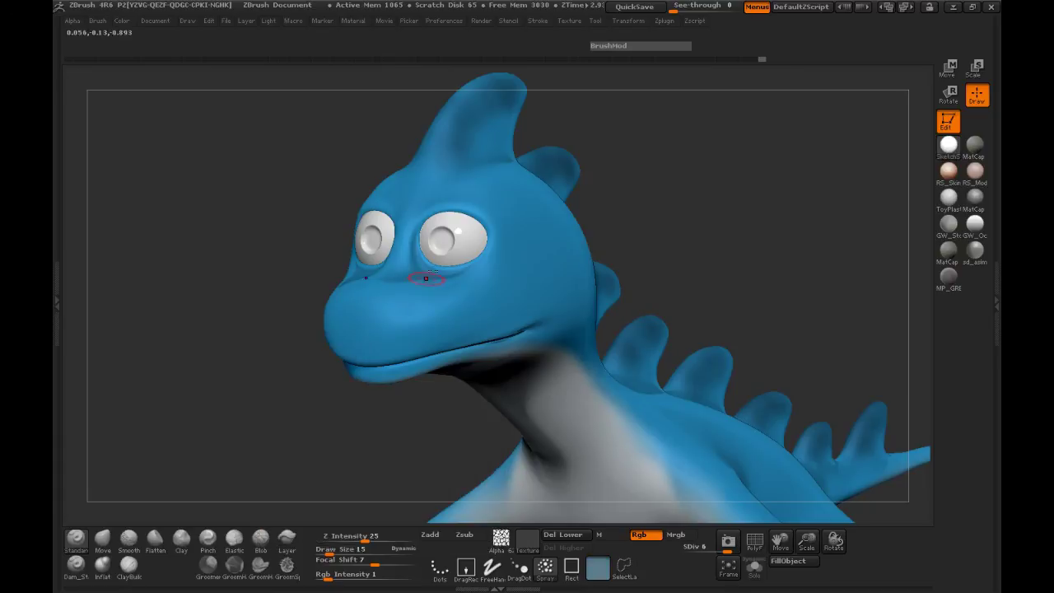
pyautogui.click(501, 544)
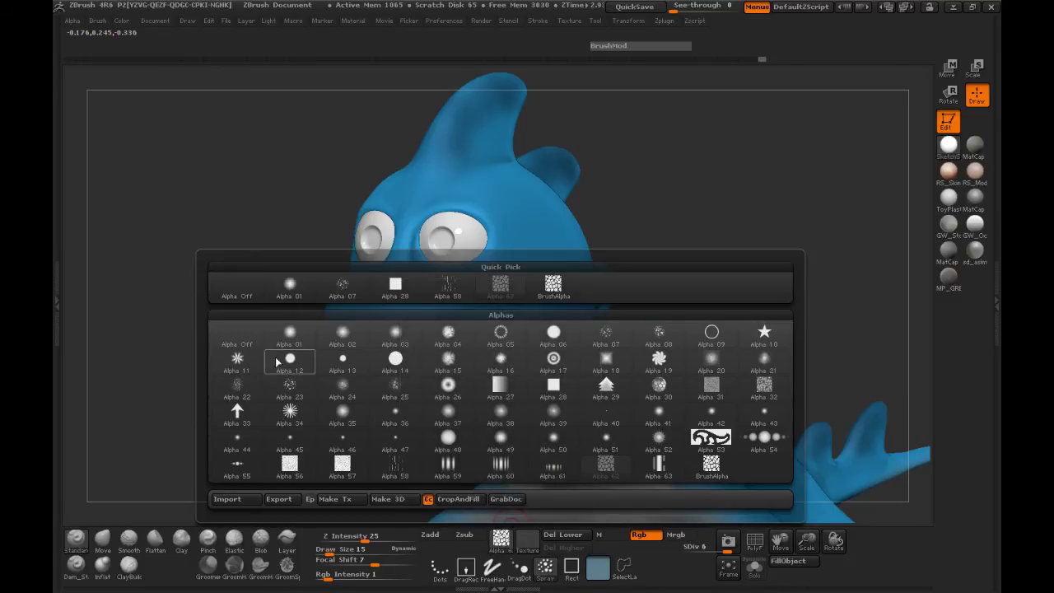
pyautogui.click(227, 290)
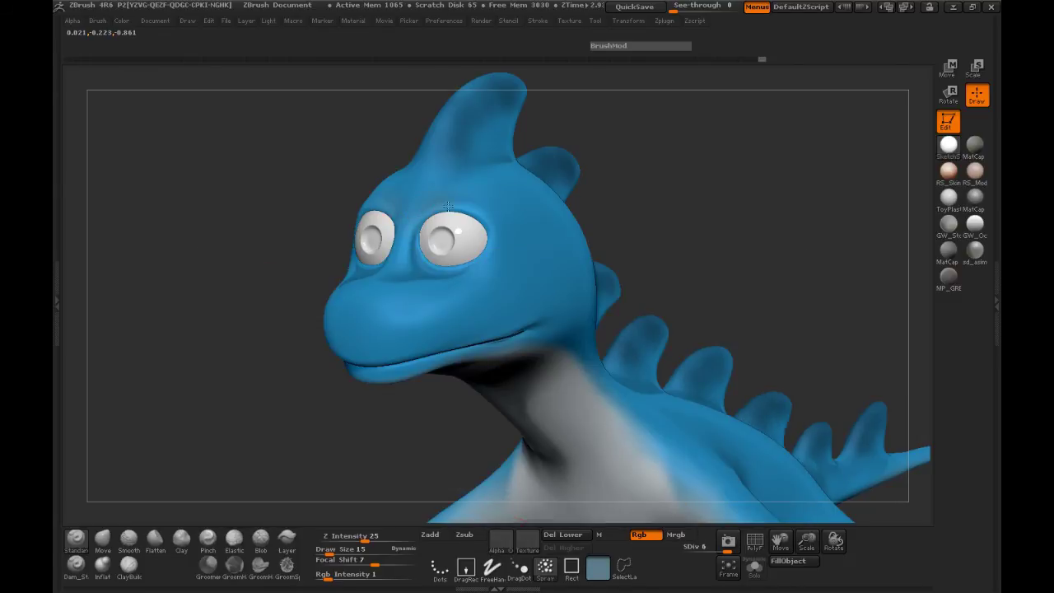
pyautogui.moveTo(489, 223); pyautogui.dragTo(267, 267)
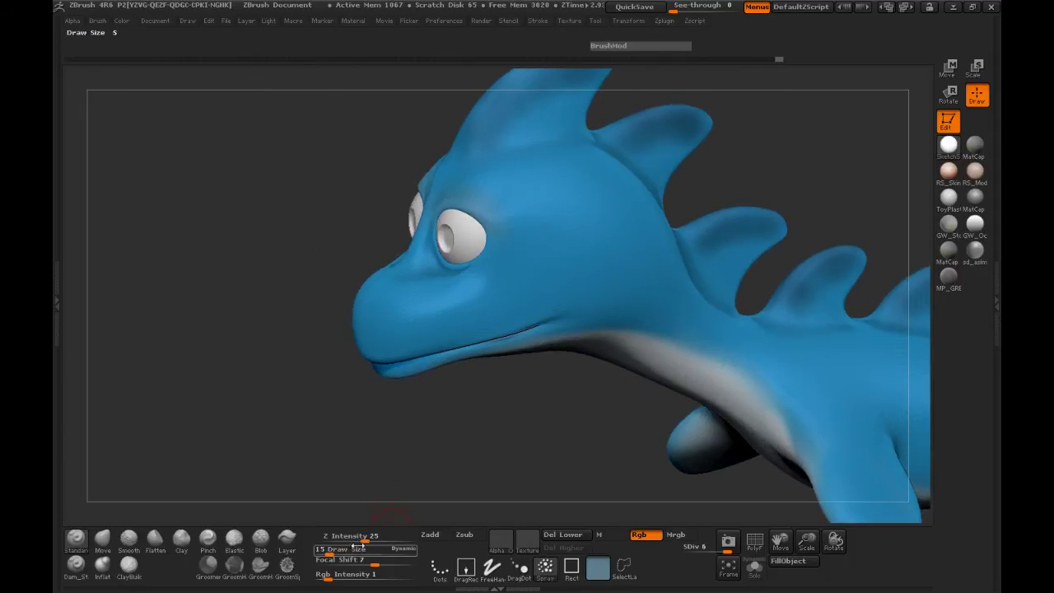
# Try a stronger highlight behind the eye with a raised Rgb Intensity and undo the stroke.
pyautogui.moveTo(334, 579); pyautogui.dragTo(346, 580)
pyautogui.moveTo(511, 185)
pyautogui.mouseDown()
pyautogui.moveTo(580, 202)
pyautogui.moveTo(597, 233)
pyautogui.mouseUp()
pyautogui.hotkey('ctrl', 'z')
# Set the Rgb Intensity to 2 and pick a near-white light grey as the paint colour.
pyautogui.moveTo(370, 575); pyautogui.dragTo(338, 578)
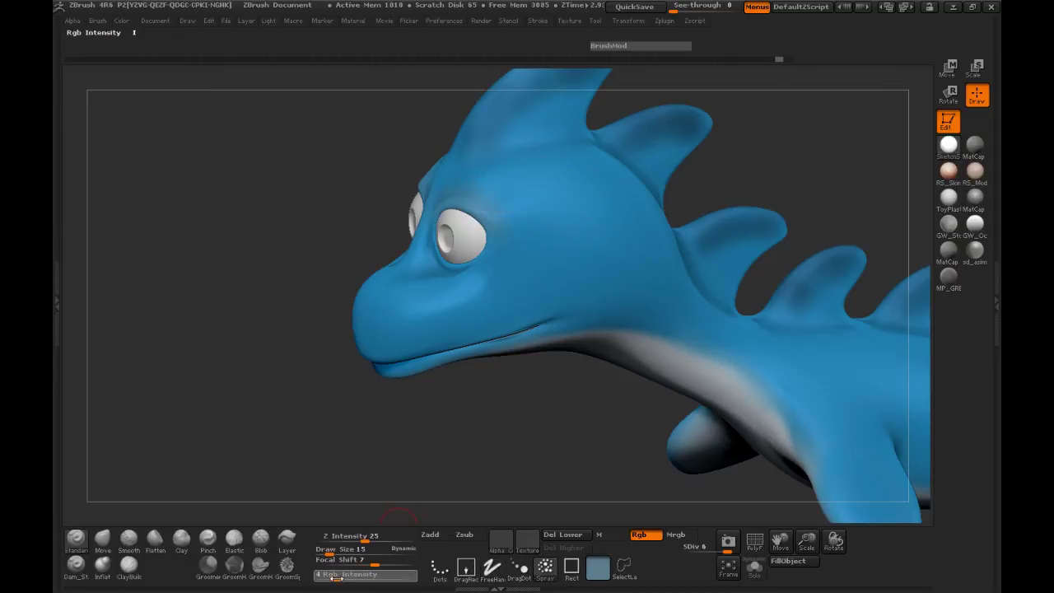
pyautogui.press('space')
pyautogui.moveTo(313, 403); pyautogui.dragTo(309, 415)
pyautogui.moveTo(535, 456); pyautogui.dragTo(517, 403)
pyautogui.press('space')
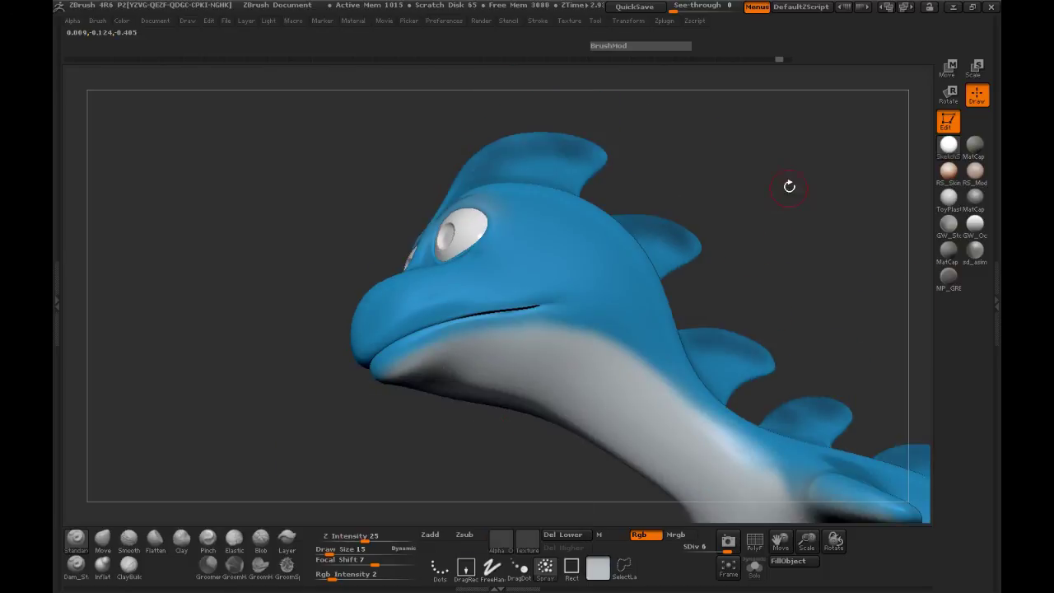
# Try spraying the light grey over the brow and undo the highlight strokes above the eye.
pyautogui.moveTo(758, 238); pyautogui.dragTo(716, 247)
pyautogui.moveTo(445, 199)
pyautogui.mouseDown()
pyautogui.moveTo(486, 205)
pyautogui.moveTo(499, 219)
pyautogui.mouseUp()
pyautogui.hotkey('ctrl', 'z')
pyautogui.hotkey('ctrl', 'z')
# Set the draw size to 12 and choose Alpha 23 as the brush alpha.
pyautogui.press('space')
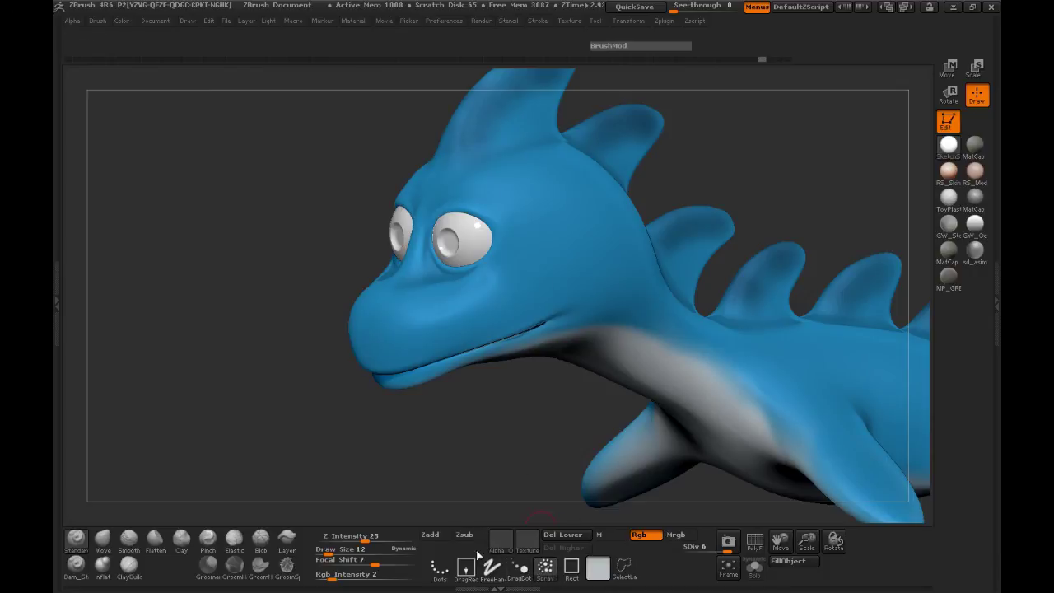
pyautogui.click(502, 544)
pyautogui.moveTo(668, 386)
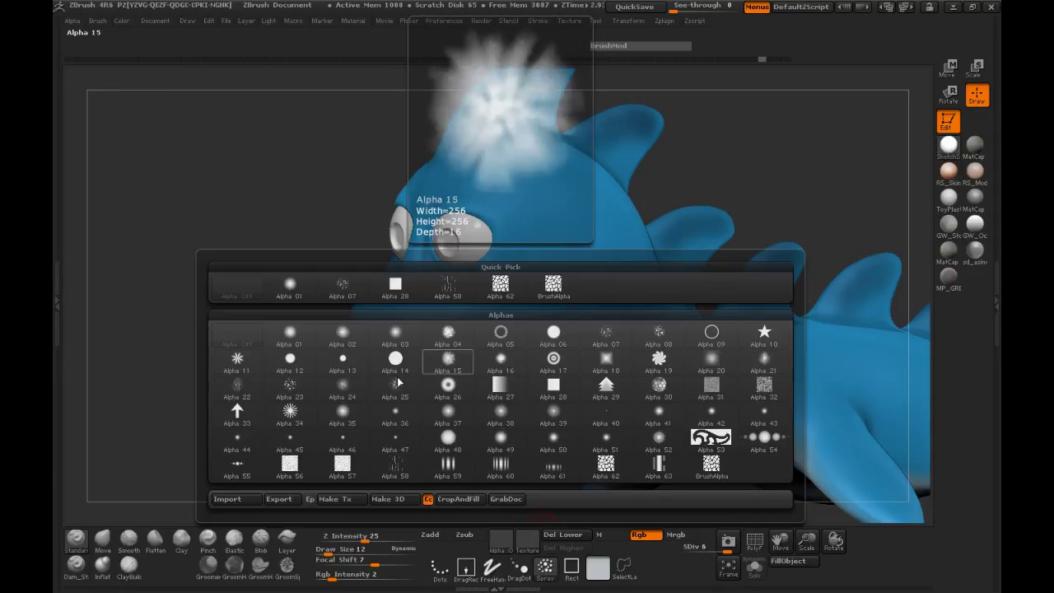
pyautogui.click(290, 385)
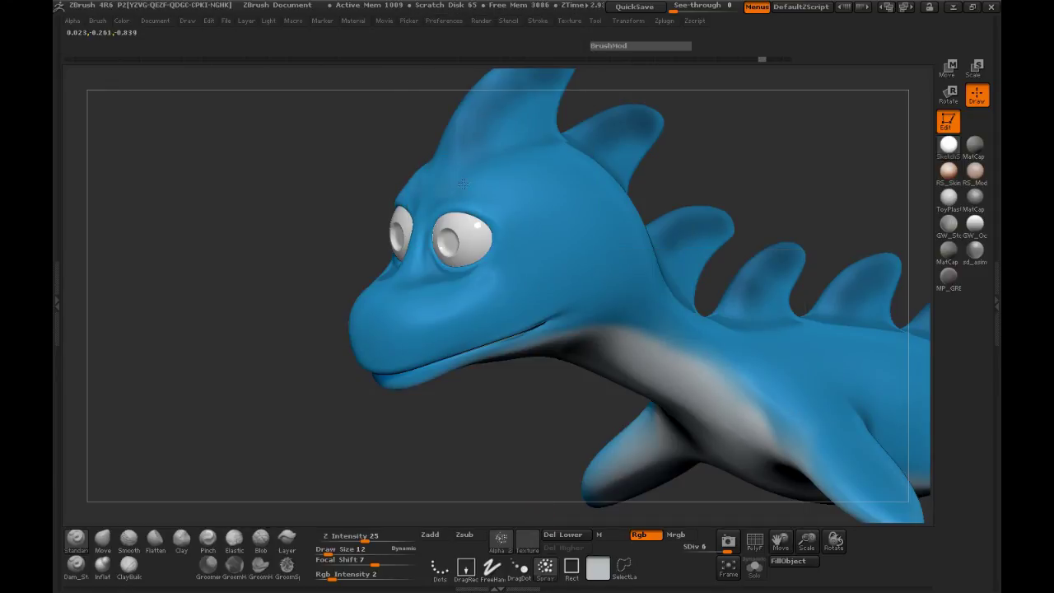
# Set the draw size to 19, spray a light grey highlight above the eye and blend it with the Smooth brush.
pyautogui.moveTo(255, 245); pyautogui.dragTo(286, 220)
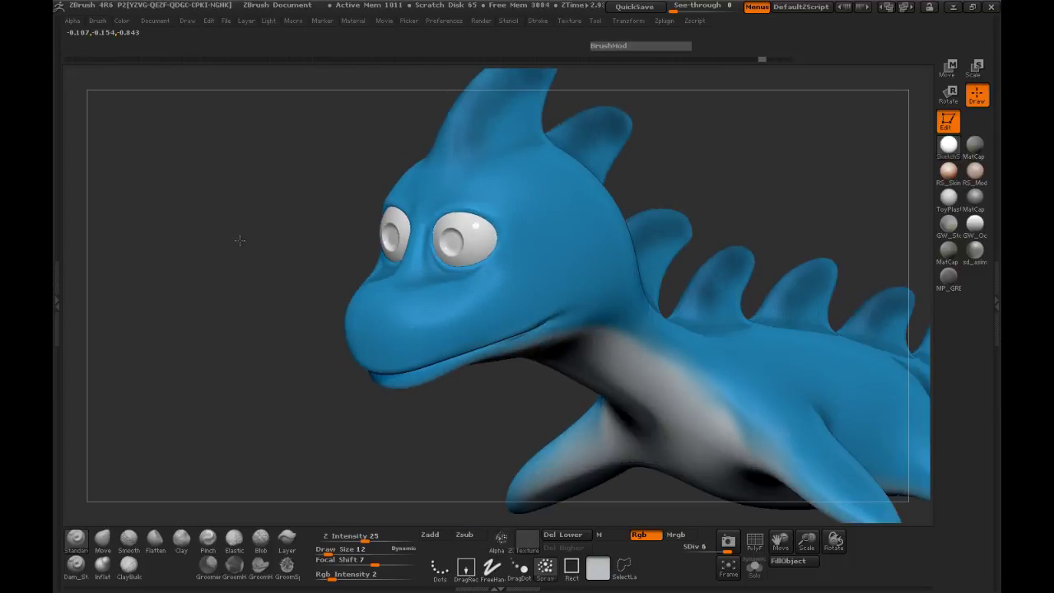
pyautogui.press('space')
pyautogui.click(459, 191)
pyautogui.moveTo(254, 248); pyautogui.dragTo(402, 229)
pyautogui.moveTo(556, 243); pyautogui.dragTo(621, 247)
pyautogui.keyDown('shift'); pyautogui.moveTo(367, 227); pyautogui.dragTo(350, 205); pyautogui.keyUp('shift')
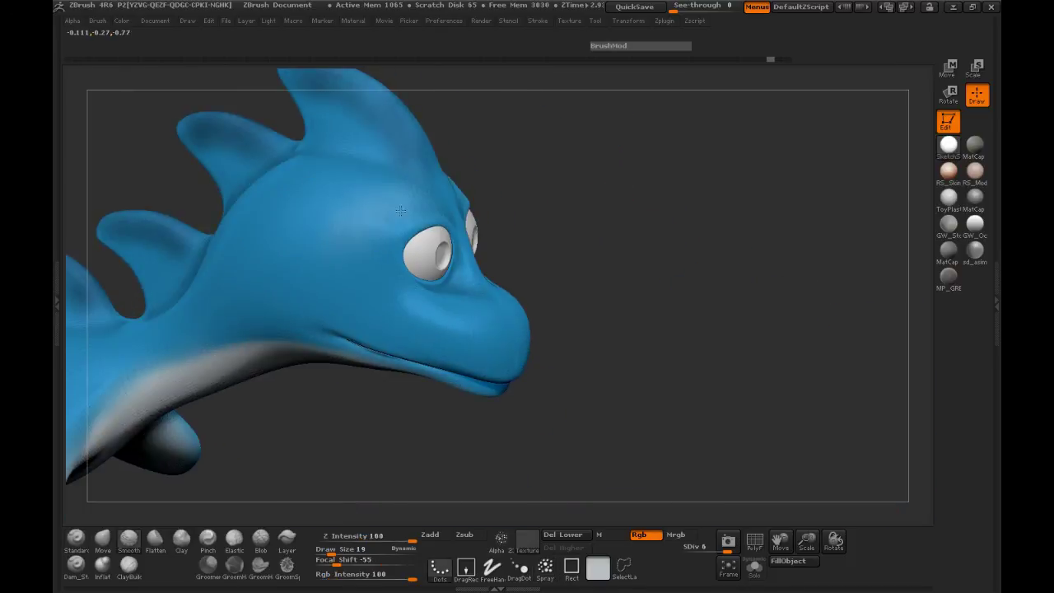
# Spray light grey highlights over the head fin and the second fin.
pyautogui.moveTo(621, 259)
pyautogui.mouseDown()
pyautogui.moveTo(623, 249)
pyautogui.moveTo(717, 278)
pyautogui.mouseUp()
pyautogui.moveTo(555, 213)
pyautogui.mouseDown()
pyautogui.moveTo(502, 202)
pyautogui.moveTo(456, 210)
pyautogui.mouseUp()
pyautogui.moveTo(644, 206)
pyautogui.mouseDown()
pyautogui.moveTo(837, 214)
pyautogui.moveTo(819, 217)
pyautogui.mouseUp()
pyautogui.hotkey('ctrl', 'z')
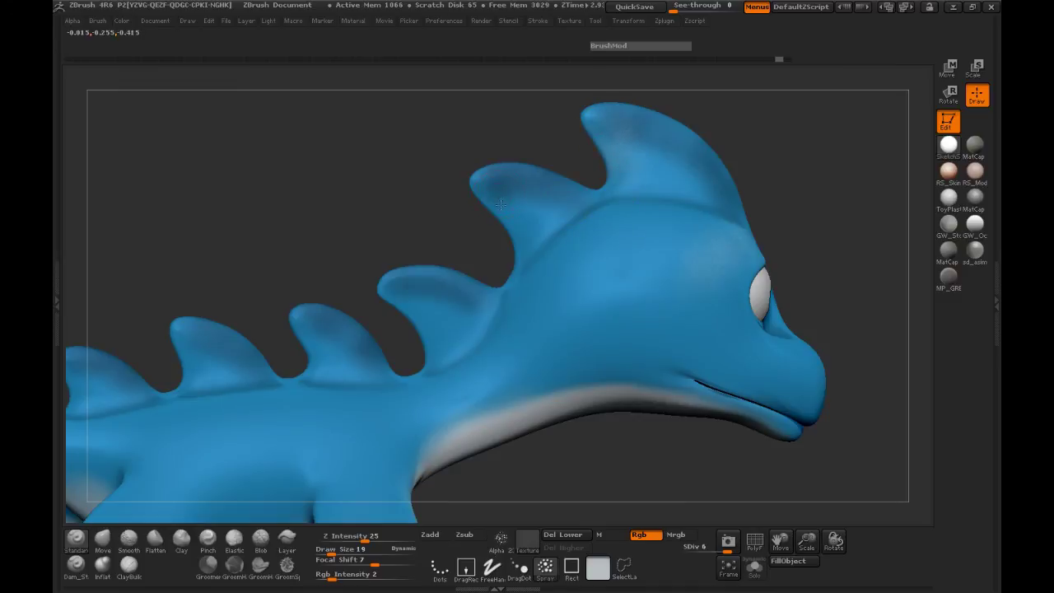
pyautogui.moveTo(401, 206); pyautogui.dragTo(439, 205)
pyautogui.moveTo(500, 282)
pyautogui.mouseDown()
pyautogui.moveTo(494, 291)
pyautogui.moveTo(478, 260)
pyautogui.mouseUp()
# Set the draw size to 14 and spray light grey highlights on the remaining back fins down to the tail.
pyautogui.press('space')
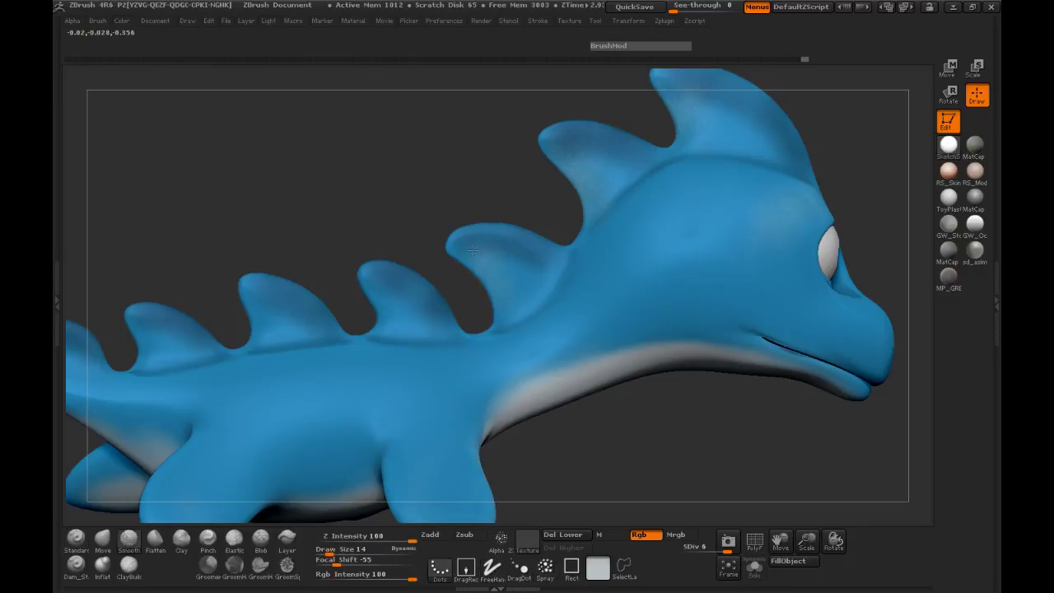
pyautogui.moveTo(393, 247)
pyautogui.mouseDown()
pyautogui.moveTo(472, 173)
pyautogui.moveTo(449, 176)
pyautogui.mouseUp()
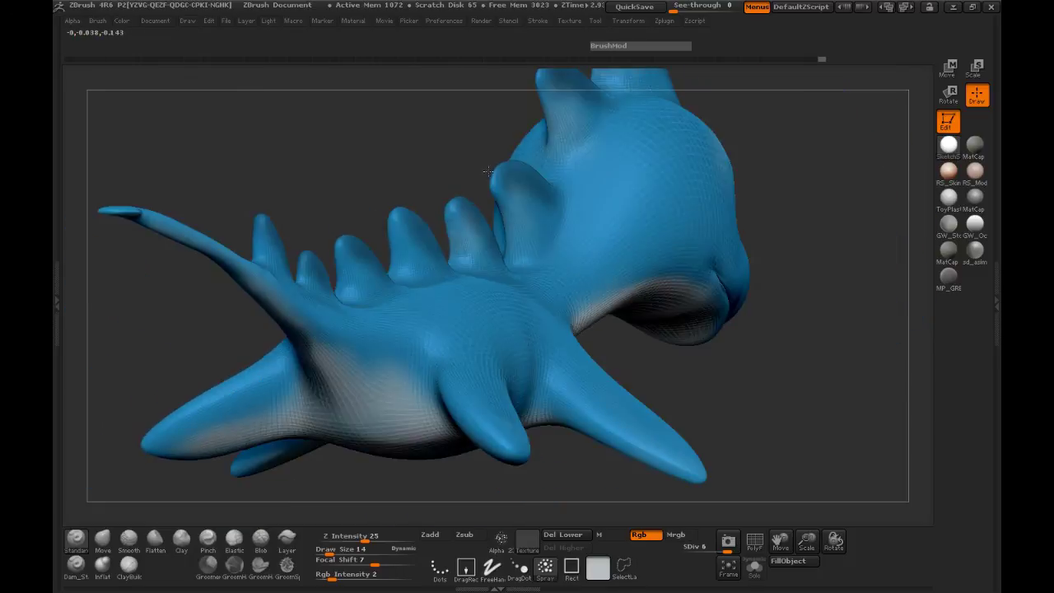
pyautogui.moveTo(402, 161); pyautogui.dragTo(428, 195)
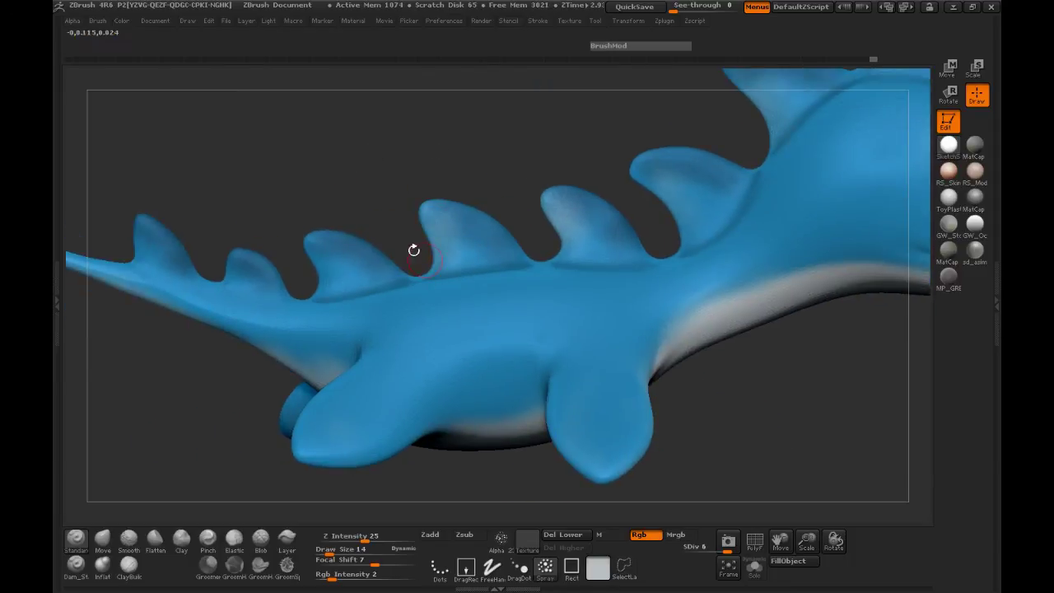
pyautogui.moveTo(299, 226); pyautogui.dragTo(505, 252)
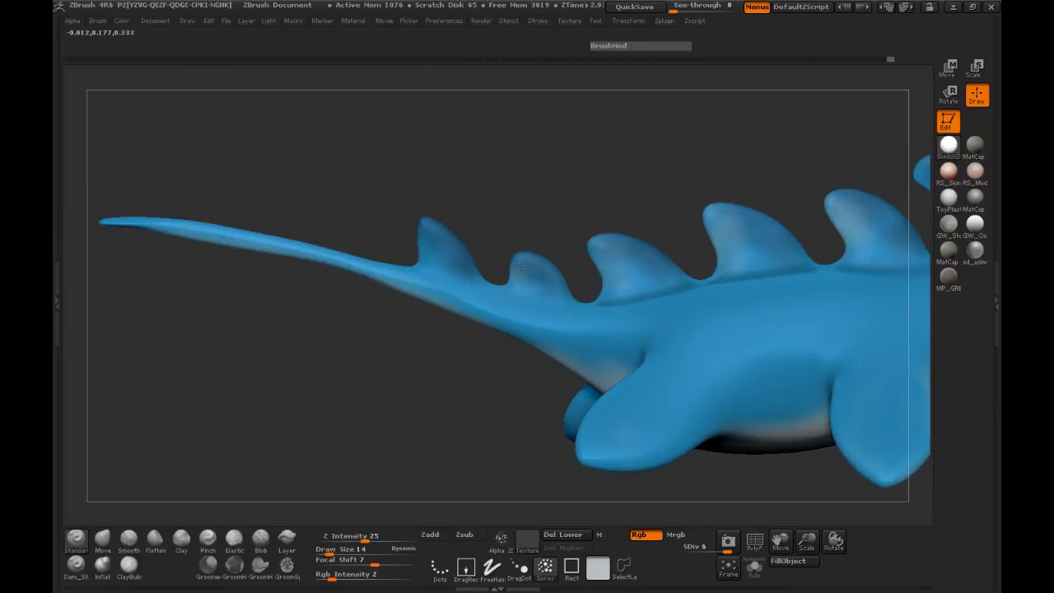
pyautogui.moveTo(538, 206); pyautogui.dragTo(440, 218)
pyautogui.moveTo(620, 262)
pyautogui.mouseDown()
pyautogui.moveTo(581, 273)
pyautogui.moveTo(715, 287)
pyautogui.moveTo(807, 374)
pyautogui.moveTo(659, 288)
pyautogui.mouseUp()
# Switch the model's material to SkinShade and inspect the head and fins with it.
pyautogui.click(949, 145)
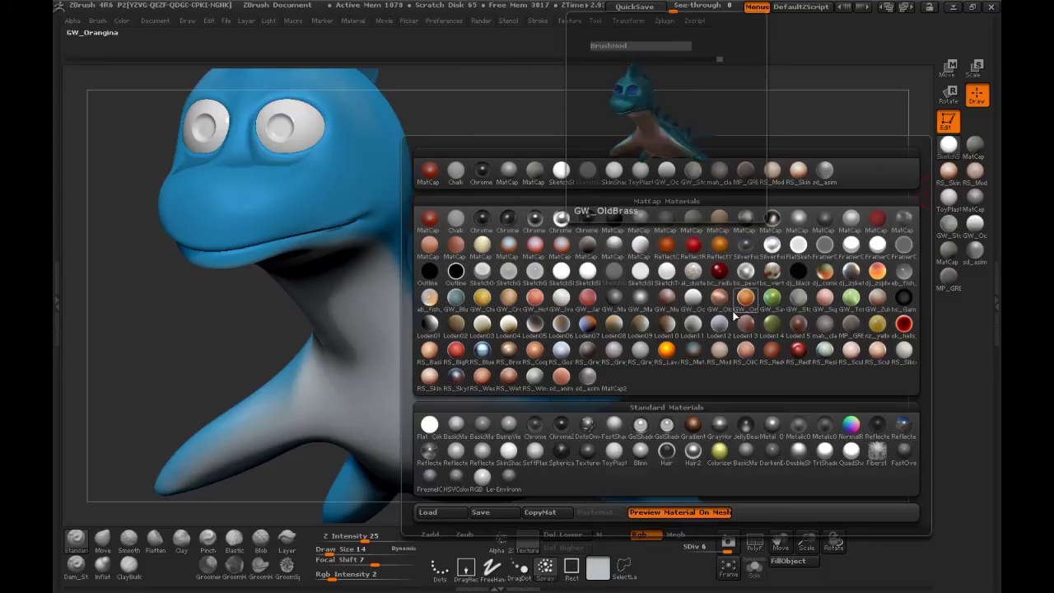
pyautogui.click(631, 177)
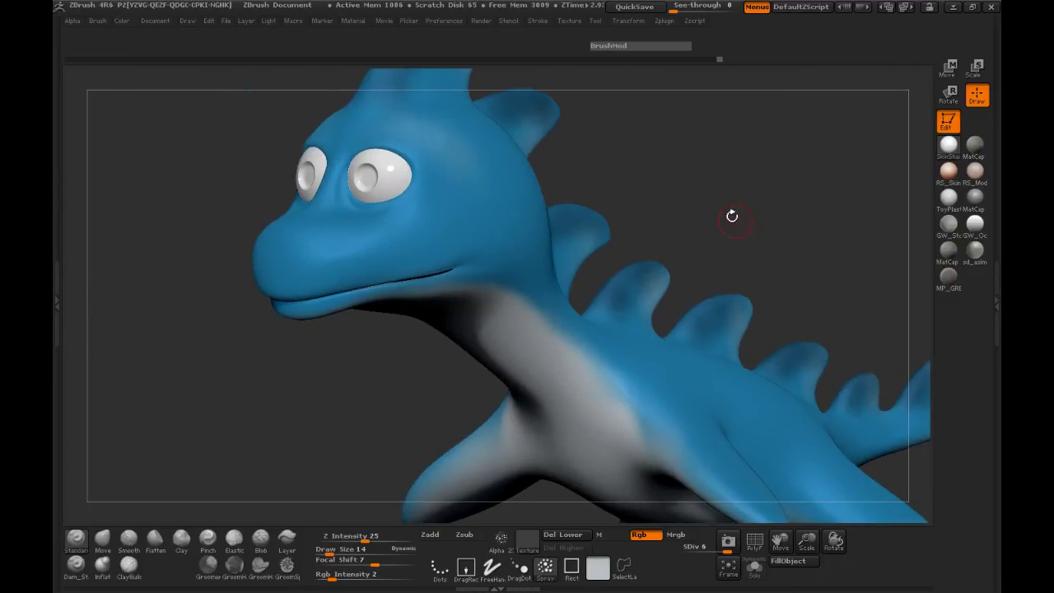
pyautogui.moveTo(733, 216); pyautogui.dragTo(690, 242)
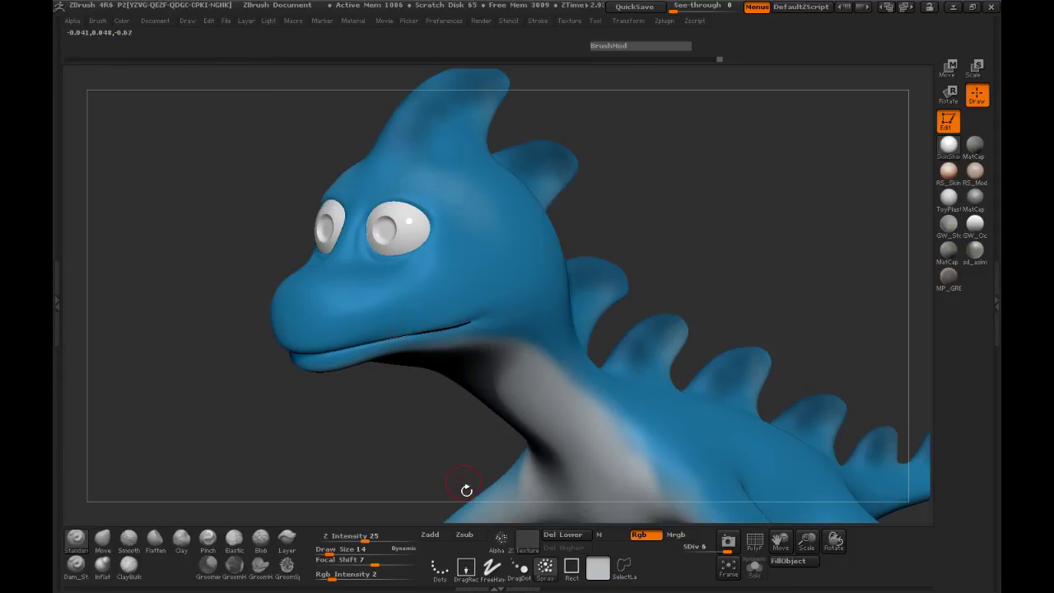
pyautogui.moveTo(726, 250); pyautogui.dragTo(674, 256)
# Blend the light highlights on the head fin and front back fins with the Smooth brush.
pyautogui.press('shift')
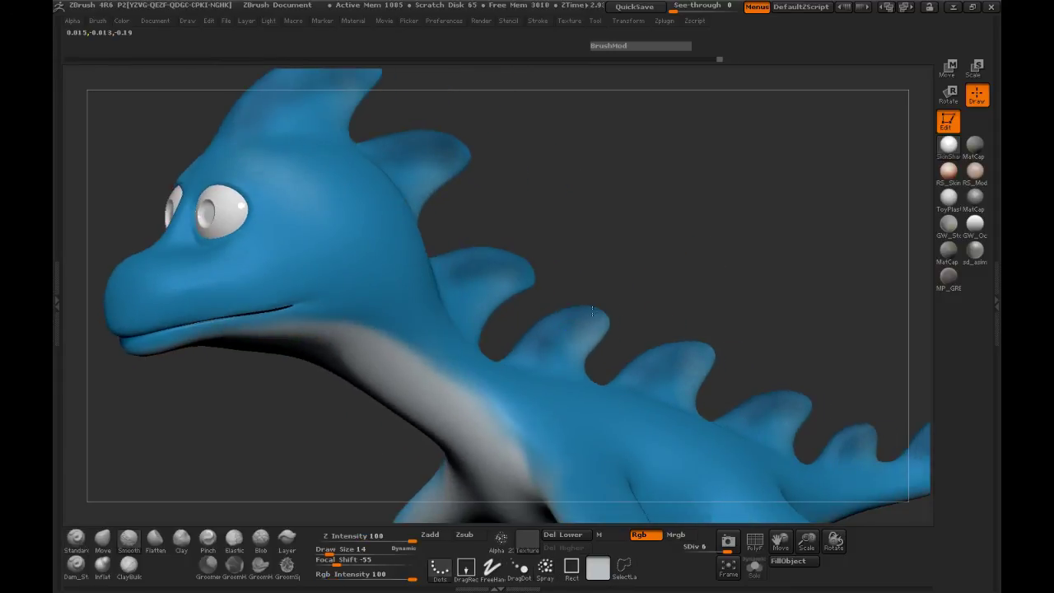
pyautogui.moveTo(637, 288); pyautogui.dragTo(694, 297)
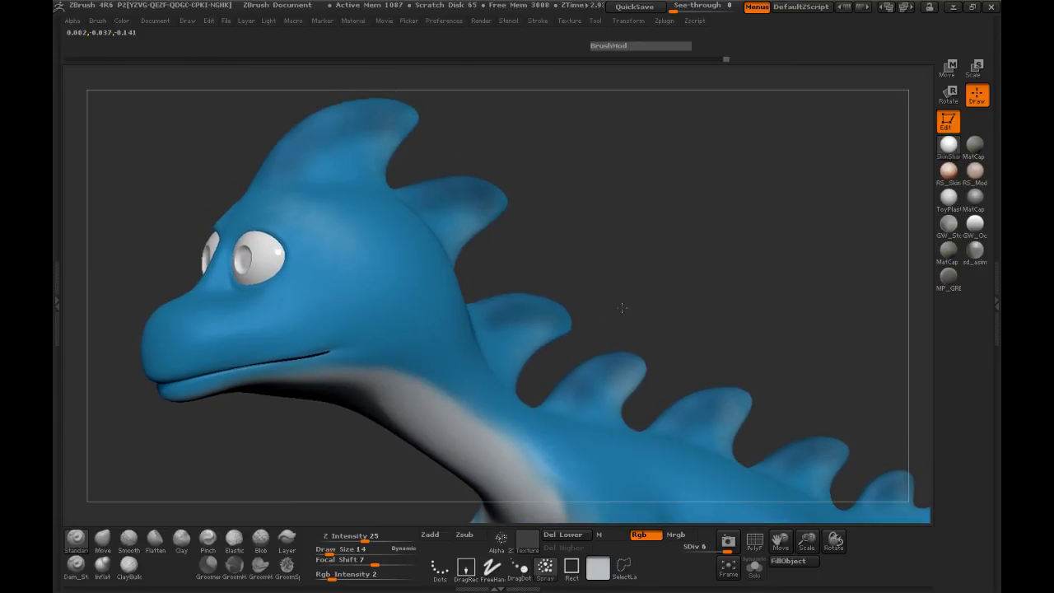
pyautogui.moveTo(623, 306); pyautogui.dragTo(521, 320)
pyautogui.press('shift')
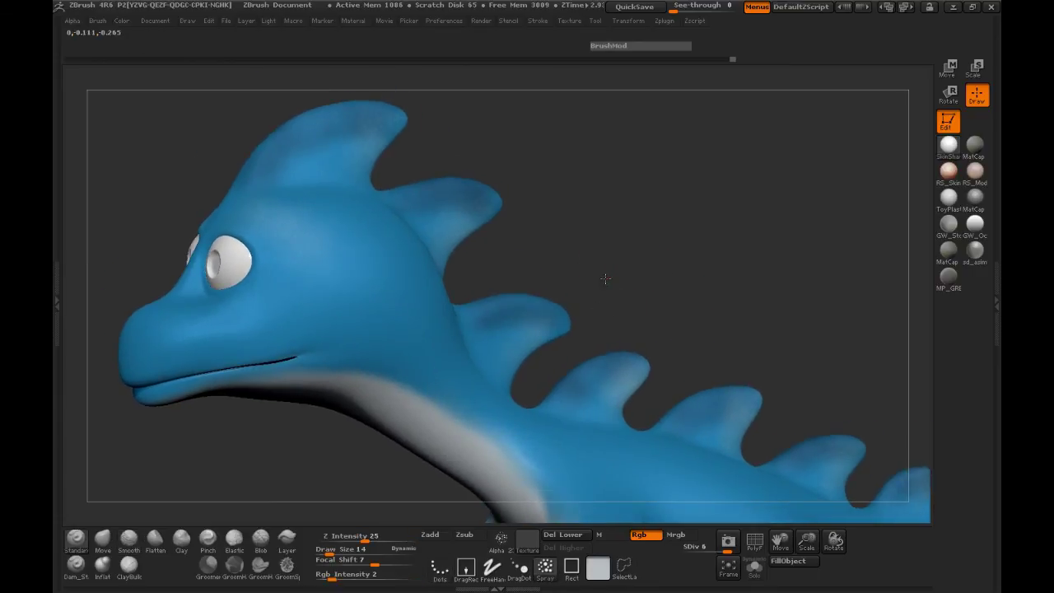
pyautogui.keyDown('alt'); pyautogui.moveTo(596, 264); pyautogui.dragTo(625, 301); pyautogui.keyUp('alt')
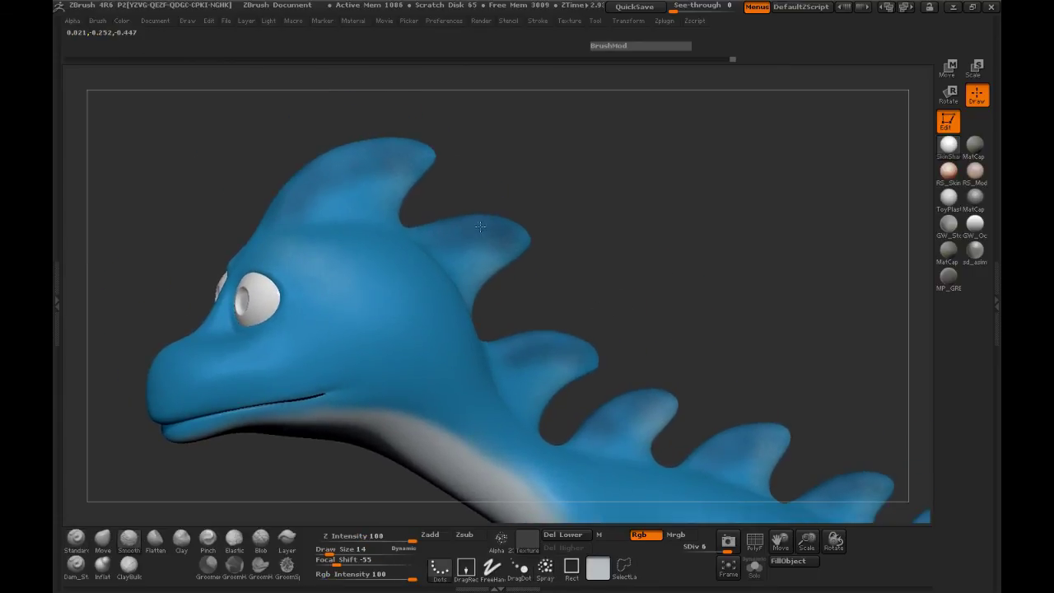
pyautogui.keyDown('alt'); pyautogui.moveTo(586, 249); pyautogui.dragTo(612, 287); pyautogui.keyUp('alt')
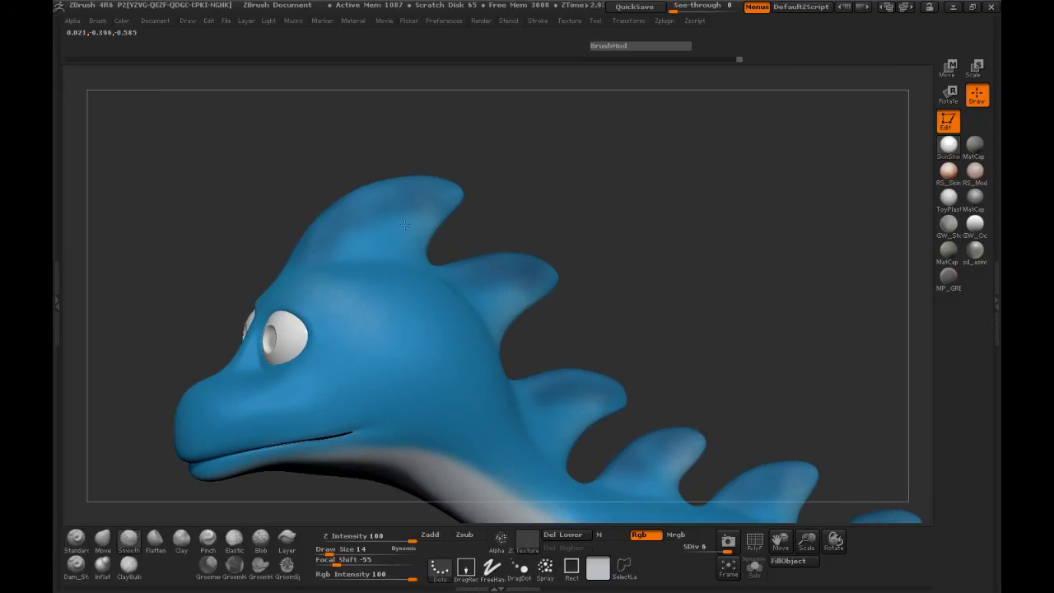
# Smooth the highlights on the rear back fins down to the tail and check the whole model.
pyautogui.moveTo(455, 218); pyautogui.dragTo(464, 309)
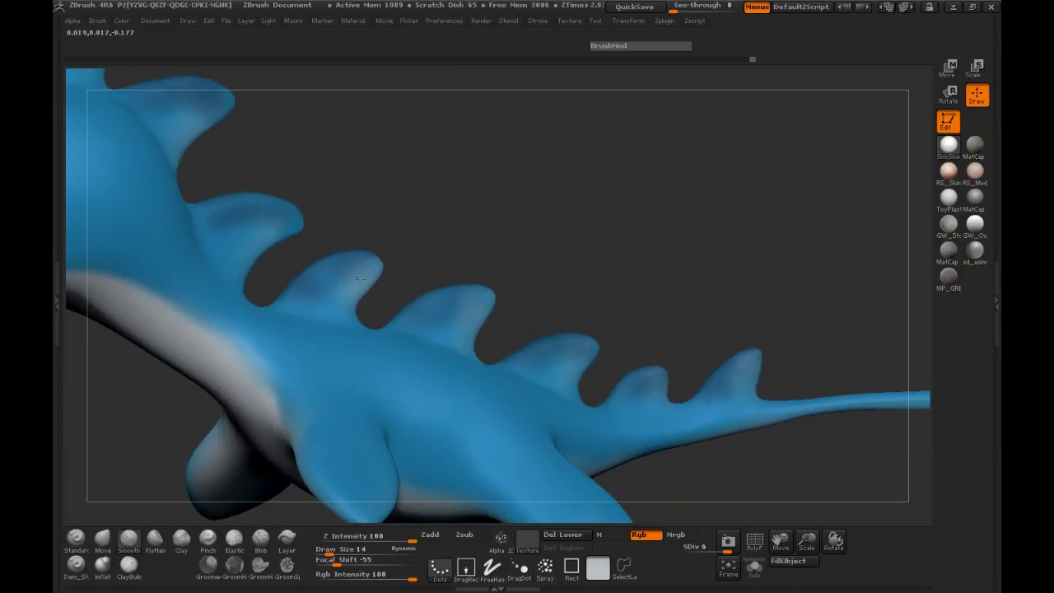
pyautogui.moveTo(537, 277); pyautogui.dragTo(478, 292)
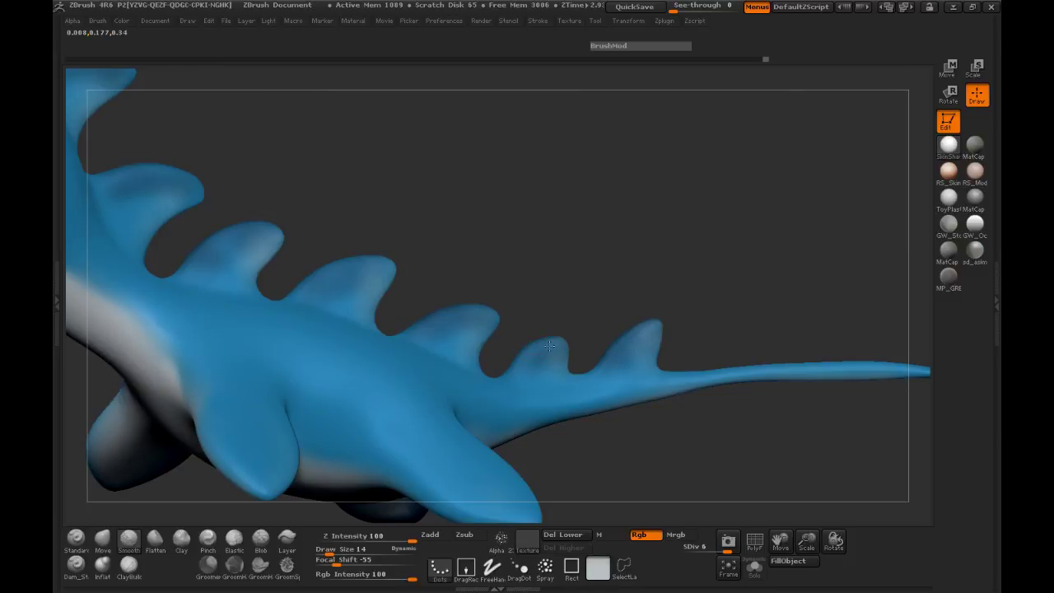
pyautogui.moveTo(650, 344)
pyautogui.mouseDown()
pyautogui.moveTo(749, 318)
pyautogui.moveTo(436, 292)
pyautogui.moveTo(805, 268)
pyautogui.moveTo(438, 233)
pyautogui.mouseUp()
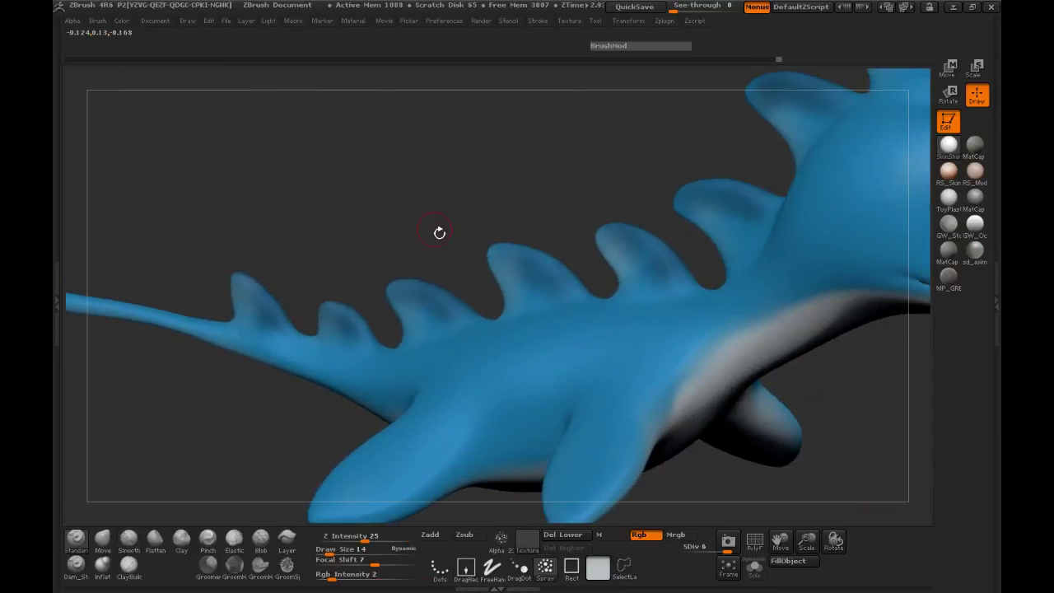
pyautogui.moveTo(861, 414)
pyautogui.mouseDown()
pyautogui.moveTo(892, 404)
pyautogui.moveTo(857, 403)
pyautogui.mouseUp()
pyautogui.moveTo(807, 540)
pyautogui.mouseDown()
pyautogui.moveTo(730, 499)
pyautogui.moveTo(680, 429)
pyautogui.moveTo(144, 394)
pyautogui.moveTo(824, 383)
pyautogui.moveTo(706, 413)
pyautogui.mouseUp()
pyautogui.keyDown('shift'); pyautogui.moveTo(454, 294); pyautogui.dragTo(454, 279); pyautogui.keyUp('shift')
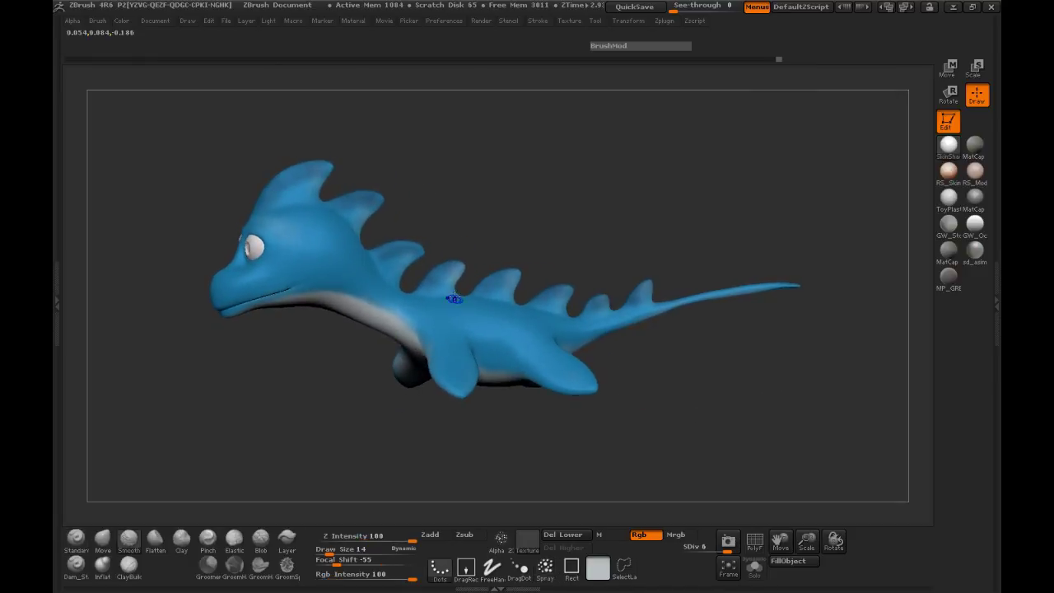
# Touch up the highlights on the other side of the back fins and soften them with the Smooth brush.
pyautogui.moveTo(256, 364)
pyautogui.mouseDown()
pyautogui.moveTo(642, 372)
pyautogui.moveTo(653, 395)
pyautogui.mouseUp()
pyautogui.moveTo(808, 541); pyautogui.dragTo(799, 469)
pyautogui.moveTo(434, 203); pyautogui.dragTo(496, 243)
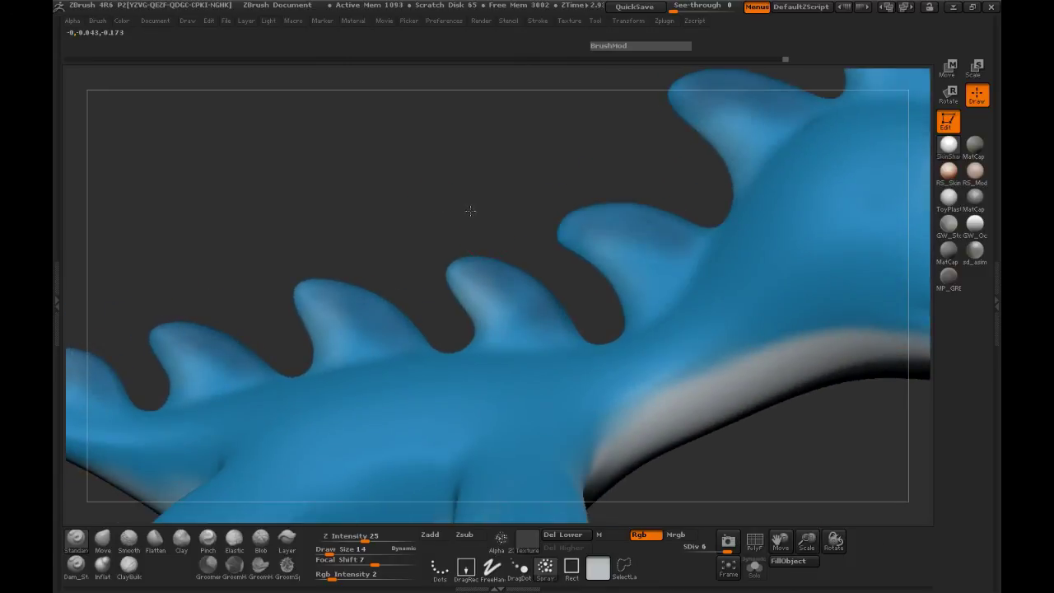
pyautogui.moveTo(474, 206); pyautogui.dragTo(499, 214)
pyautogui.moveTo(649, 261)
pyautogui.keyDown('shift'); pyautogui.mouseDown()
pyautogui.moveTo(591, 245)
pyautogui.moveTo(600, 254)
pyautogui.mouseUp(); pyautogui.keyUp('shift')
pyautogui.keyDown('alt'); pyautogui.moveTo(564, 149); pyautogui.dragTo(460, 255); pyautogui.keyUp('alt')
pyautogui.press('shift')
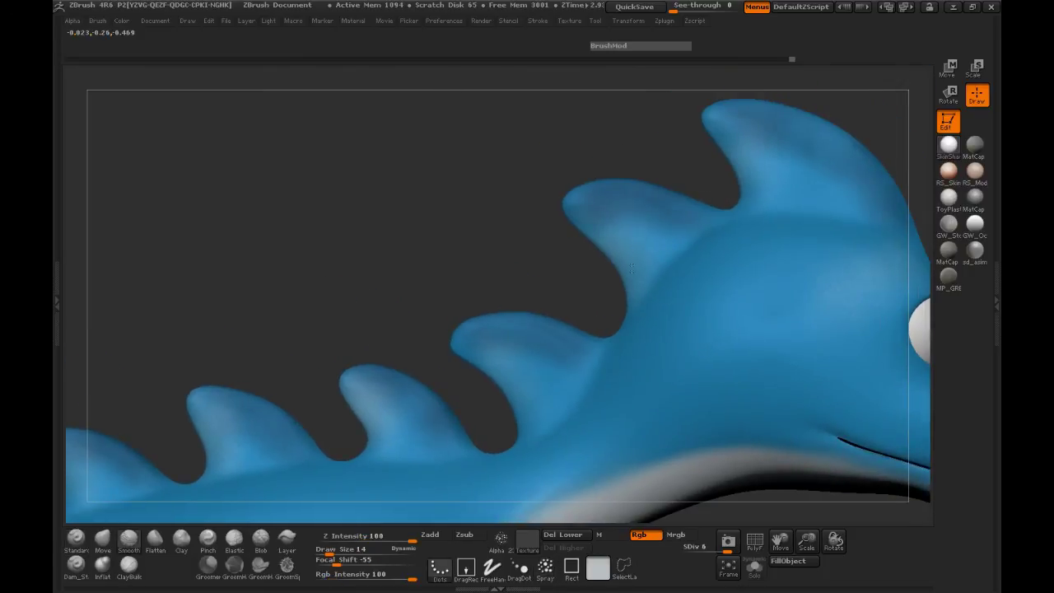
pyautogui.moveTo(604, 274); pyautogui.dragTo(555, 232)
# Set the draw size to 30 and smooth the highlight along the second fin's rear edge.
pyautogui.press('space')
pyautogui.moveTo(675, 201); pyautogui.dragTo(667, 199)
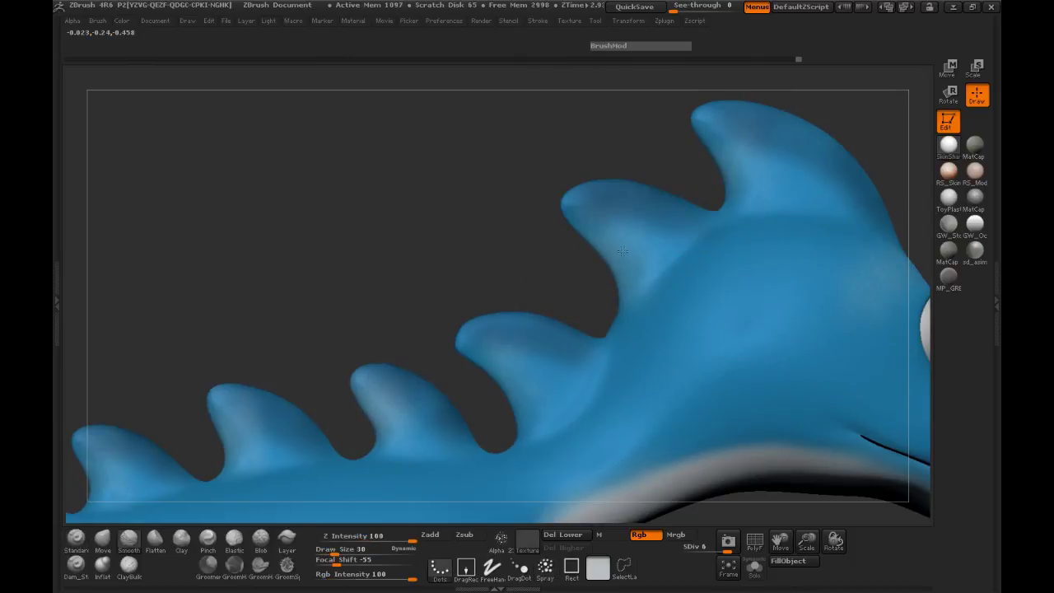
pyautogui.keyDown('shift'); pyautogui.moveTo(644, 290); pyautogui.dragTo(639, 285); pyautogui.keyUp('shift')
pyautogui.keyDown('alt'); pyautogui.moveTo(521, 248); pyautogui.dragTo(456, 273); pyautogui.keyUp('alt')
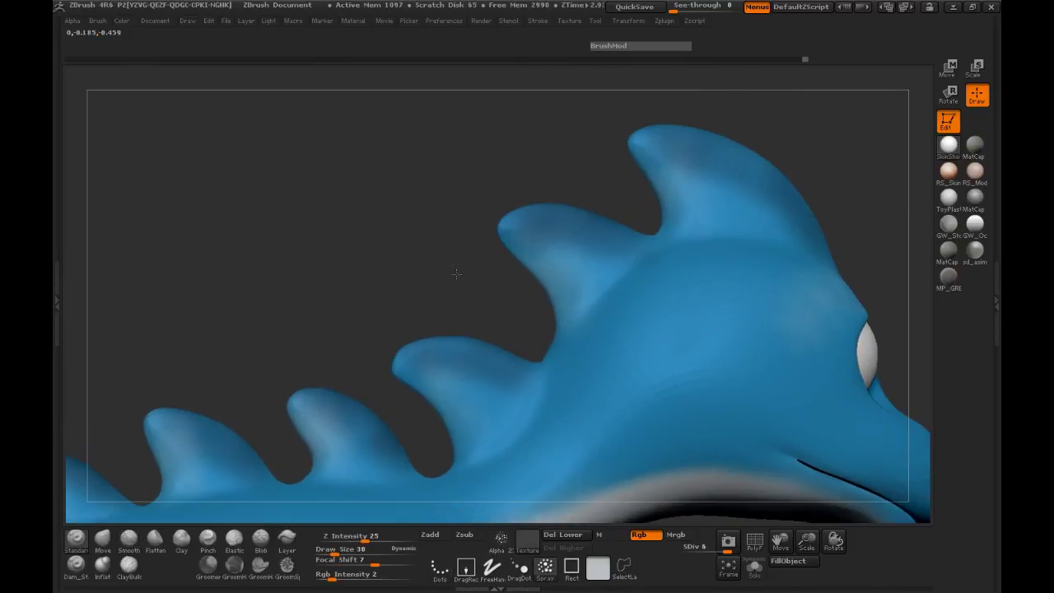
# Undo the last smoothing, set the draw size to 25, and spray and blend light grey on the head fin and second fin.
pyautogui.moveTo(674, 226)
pyautogui.keyDown('shift'); pyautogui.mouseDown()
pyautogui.moveTo(665, 202)
pyautogui.moveTo(686, 212)
pyautogui.mouseUp(); pyautogui.keyUp('shift')
pyautogui.hotkey('ctrl', 'z')
pyautogui.press('space')
pyautogui.moveTo(673, 175); pyautogui.dragTo(789, 209)
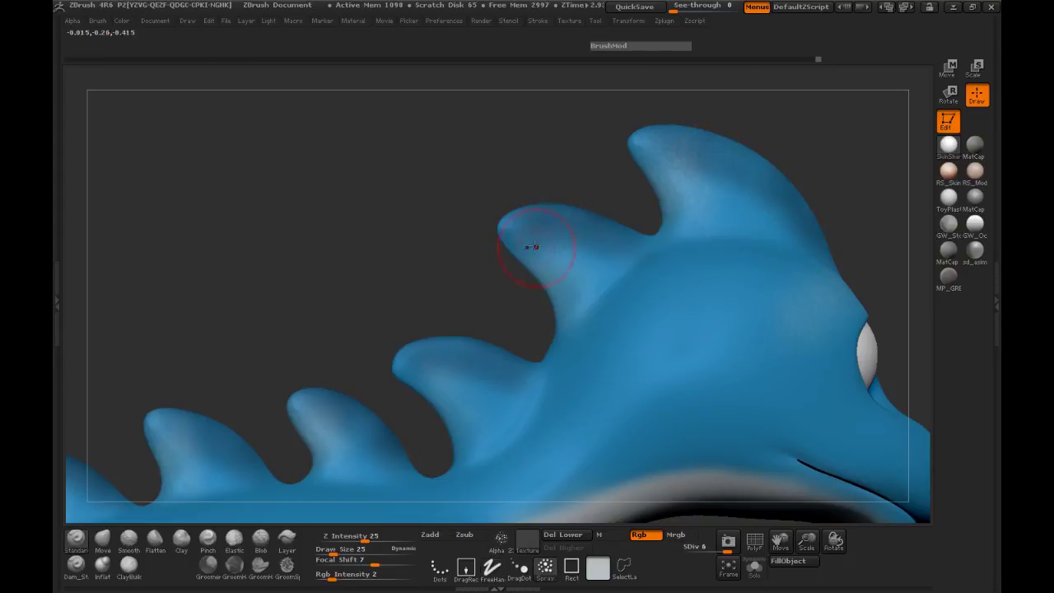
pyautogui.press('shift')
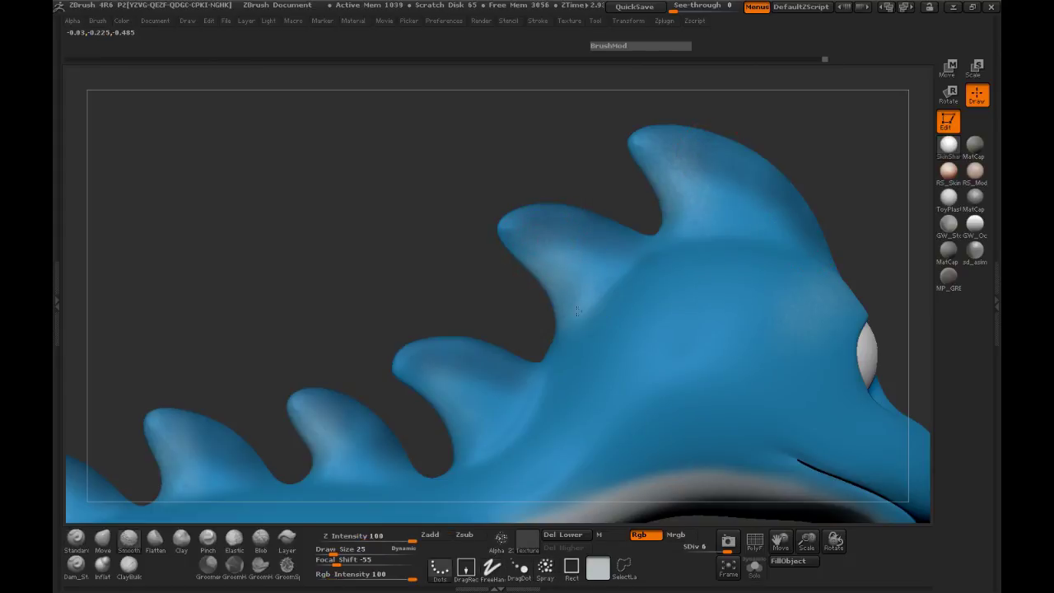
pyautogui.keyDown('shift'); pyautogui.moveTo(573, 292); pyautogui.dragTo(582, 276); pyautogui.keyUp('shift')
pyautogui.press('ctrl')
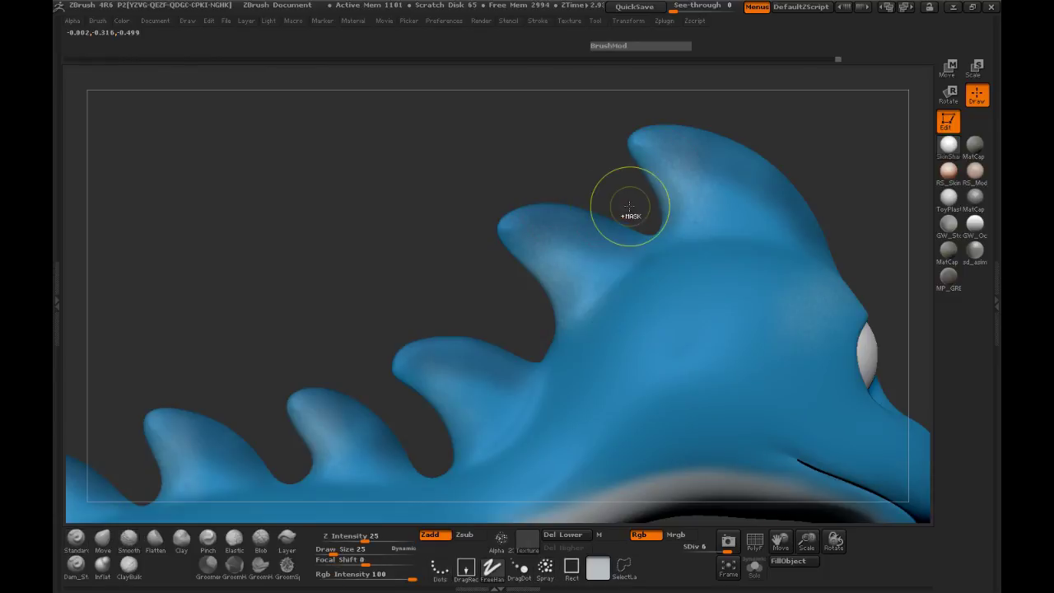
# Choose a dark grey-blue colour and spray faint shading along the back beneath the fins, from shoulder to tail base.
pyautogui.moveTo(863, 177)
pyautogui.mouseDown()
pyautogui.moveTo(796, 184)
pyautogui.moveTo(699, 261)
pyautogui.moveTo(450, 269)
pyautogui.mouseUp()
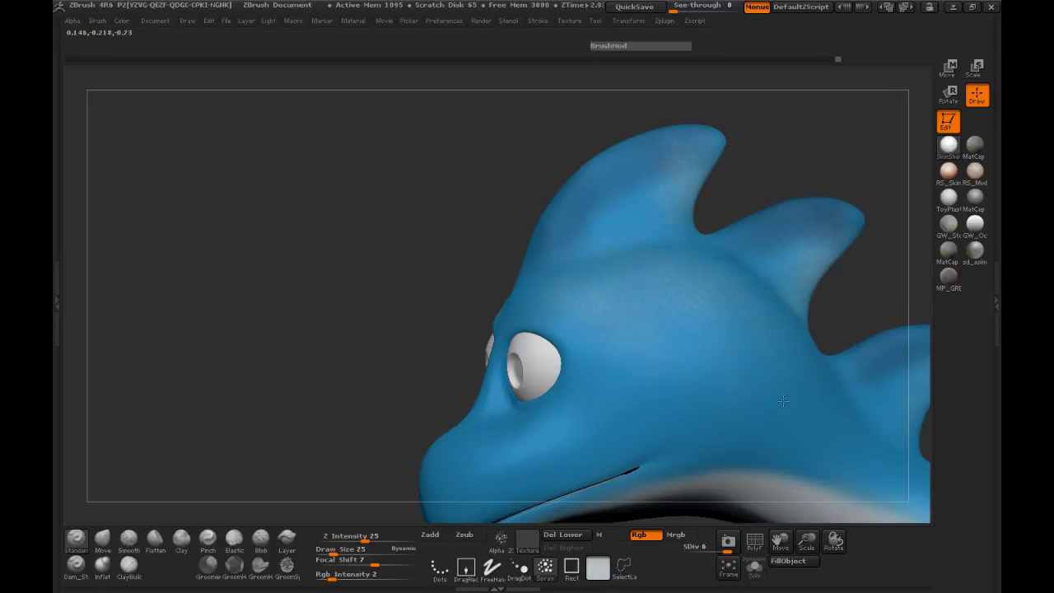
pyautogui.moveTo(318, 294)
pyautogui.keyDown('alt'); pyautogui.mouseDown()
pyautogui.moveTo(197, 219)
pyautogui.moveTo(85, 120)
pyautogui.mouseUp(); pyautogui.keyUp('alt')
pyautogui.moveTo(387, 421); pyautogui.dragTo(387, 433)
pyautogui.keyDown('alt'); pyautogui.moveTo(604, 426); pyautogui.dragTo(272, 377); pyautogui.keyUp('alt')
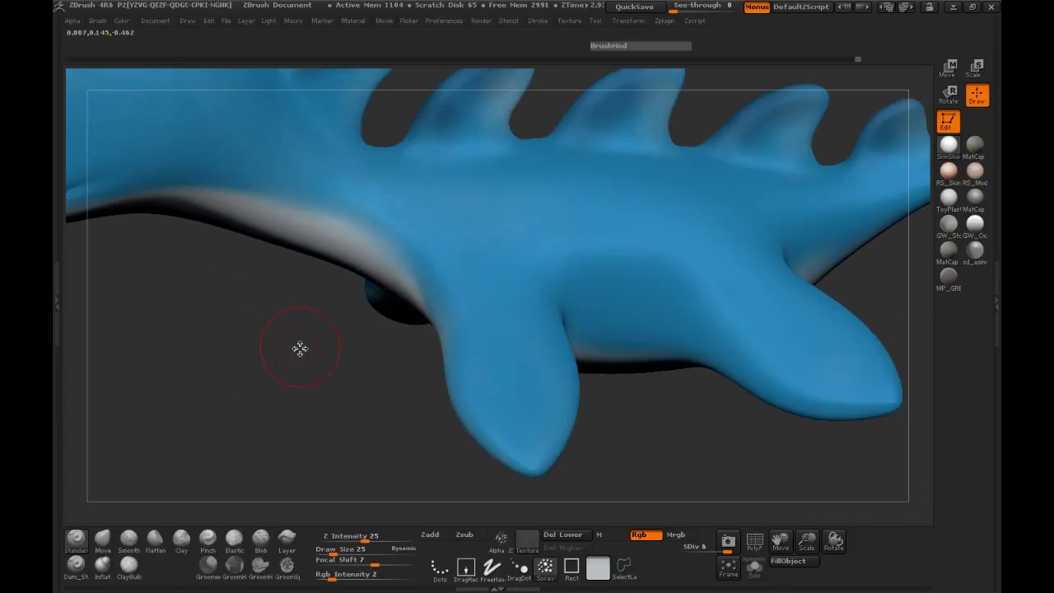
pyautogui.press('space')
pyautogui.click(218, 403)
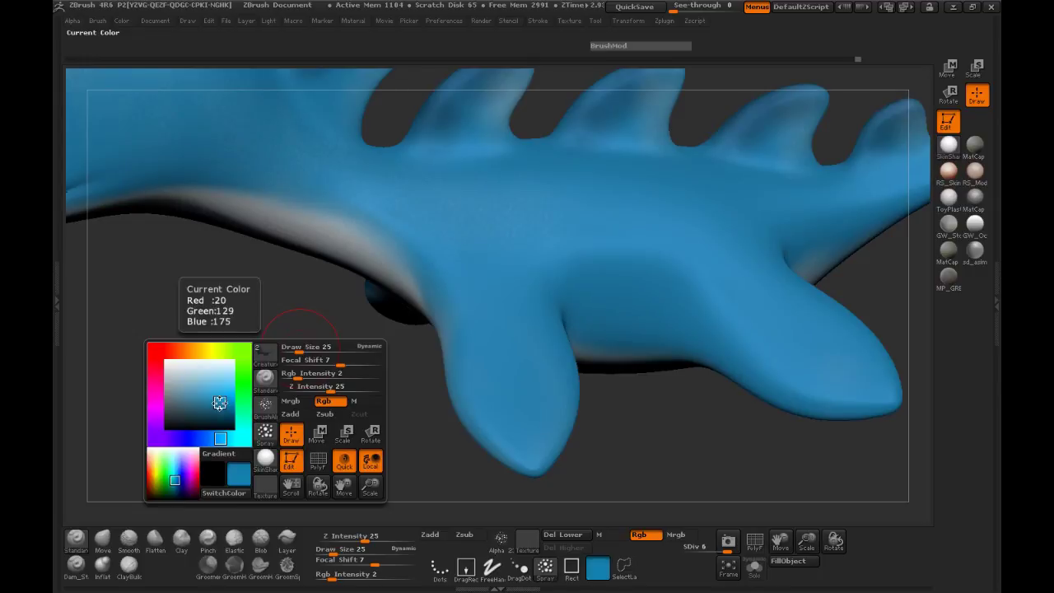
pyautogui.click(189, 417)
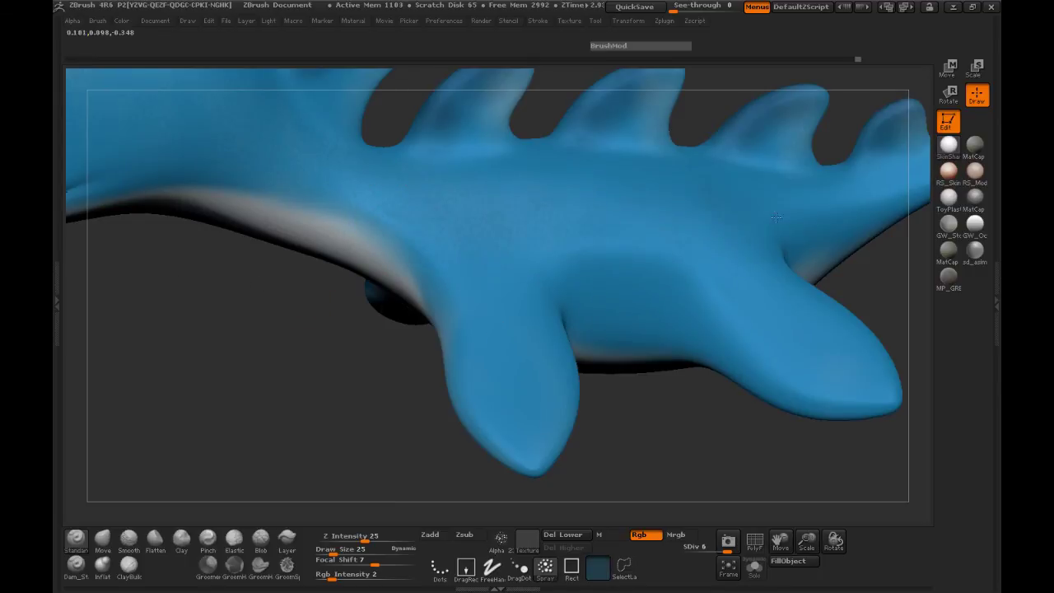
pyautogui.moveTo(255, 334); pyautogui.dragTo(400, 254)
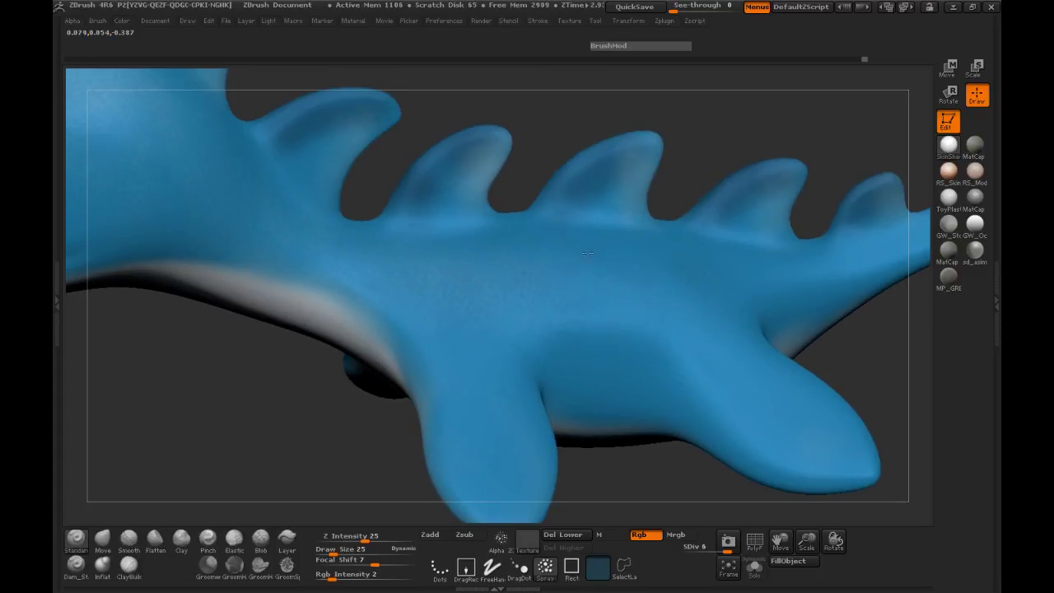
pyautogui.keyDown('alt'); pyautogui.moveTo(881, 333); pyautogui.dragTo(655, 337); pyautogui.keyUp('alt')
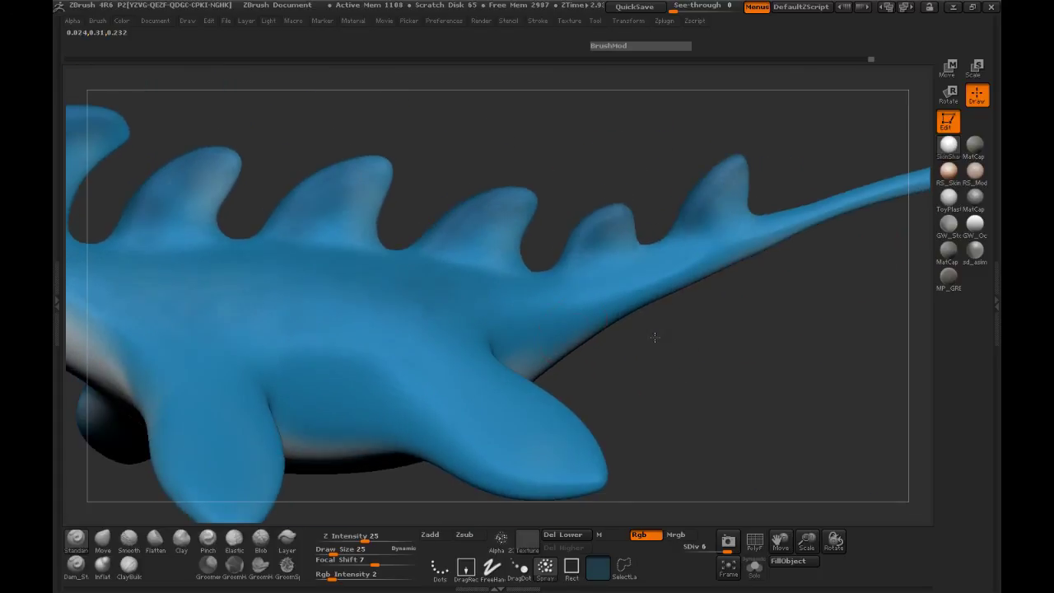
pyautogui.moveTo(742, 355); pyautogui.dragTo(360, 370)
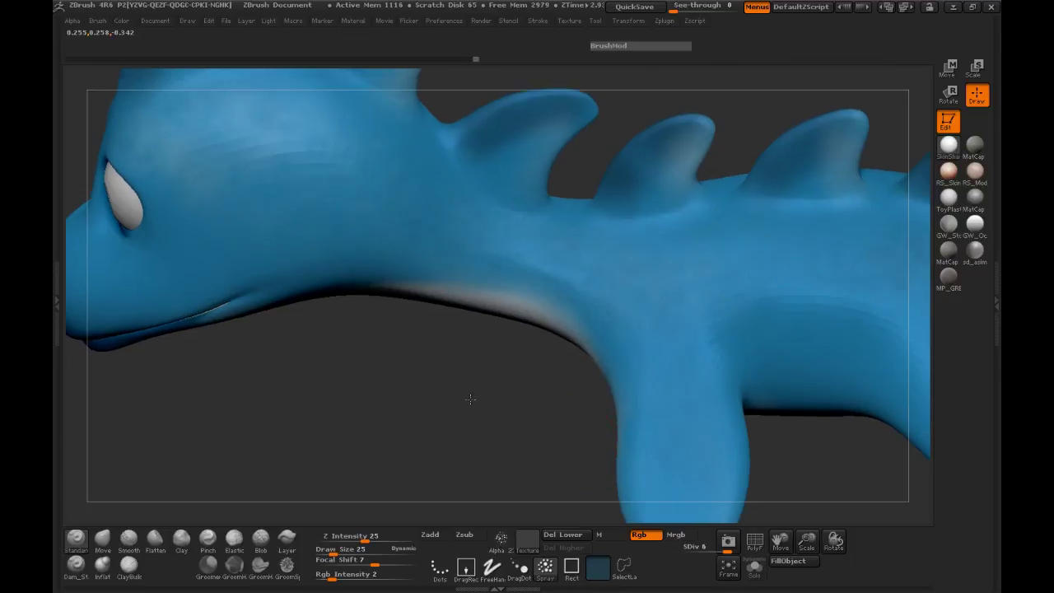
# Spray the dark grey-blue lightly over the shoulder, the upper front flipper and the flank.
pyautogui.moveTo(501, 419); pyautogui.dragTo(415, 340)
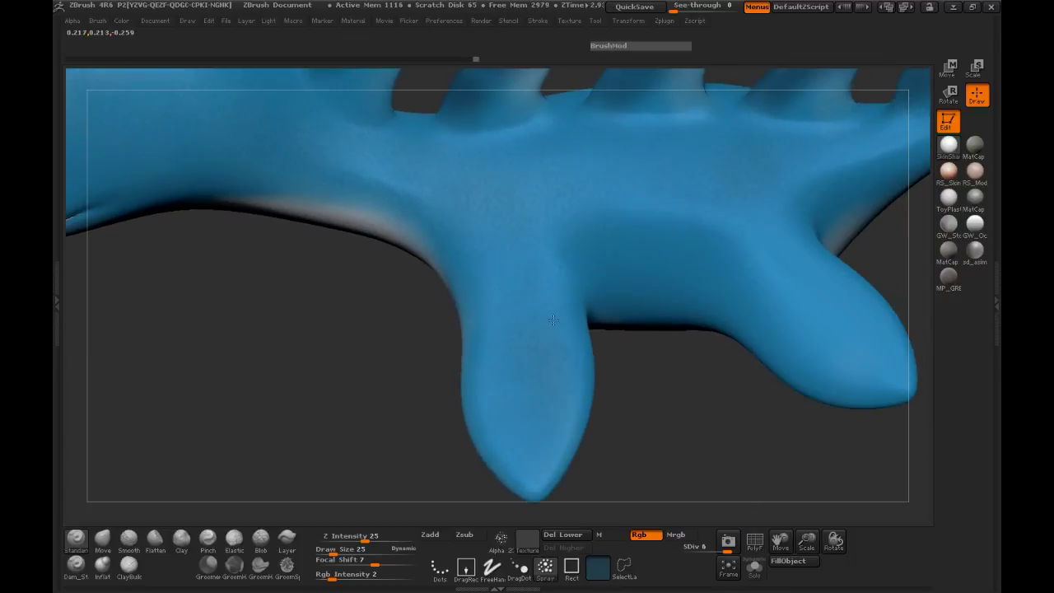
pyautogui.moveTo(422, 436); pyautogui.dragTo(396, 360)
pyautogui.moveTo(212, 353); pyautogui.dragTo(192, 424)
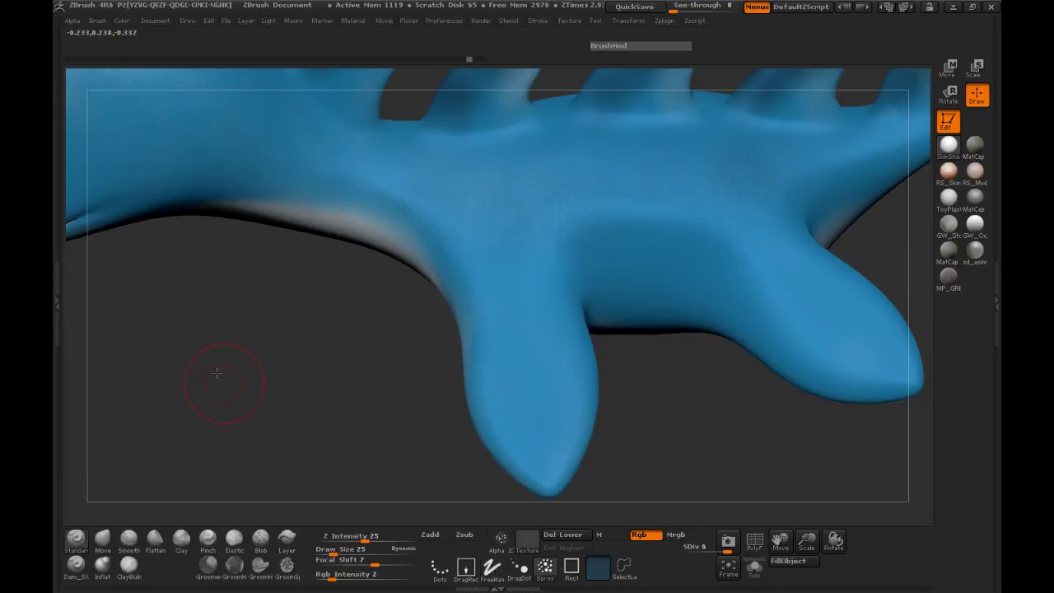
pyautogui.moveTo(217, 380); pyautogui.dragTo(219, 374)
# Pick light grey as the paint colour and spray subtle highlights over the front and rear flippers.
pyautogui.press('space')
pyautogui.click(219, 373)
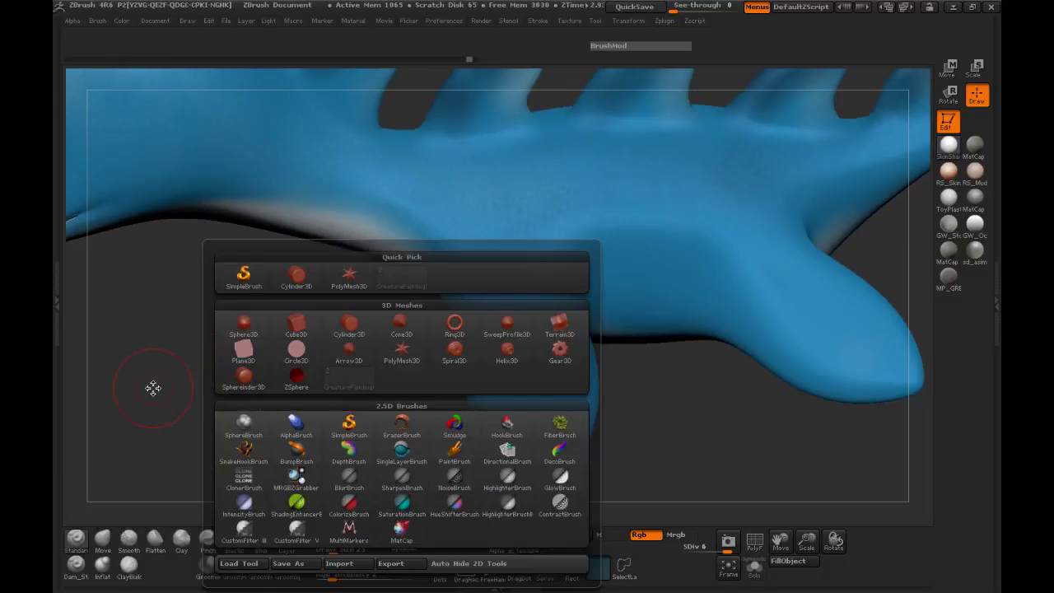
pyautogui.click(148, 406)
pyautogui.press('space')
pyautogui.moveTo(144, 413); pyautogui.dragTo(332, 238)
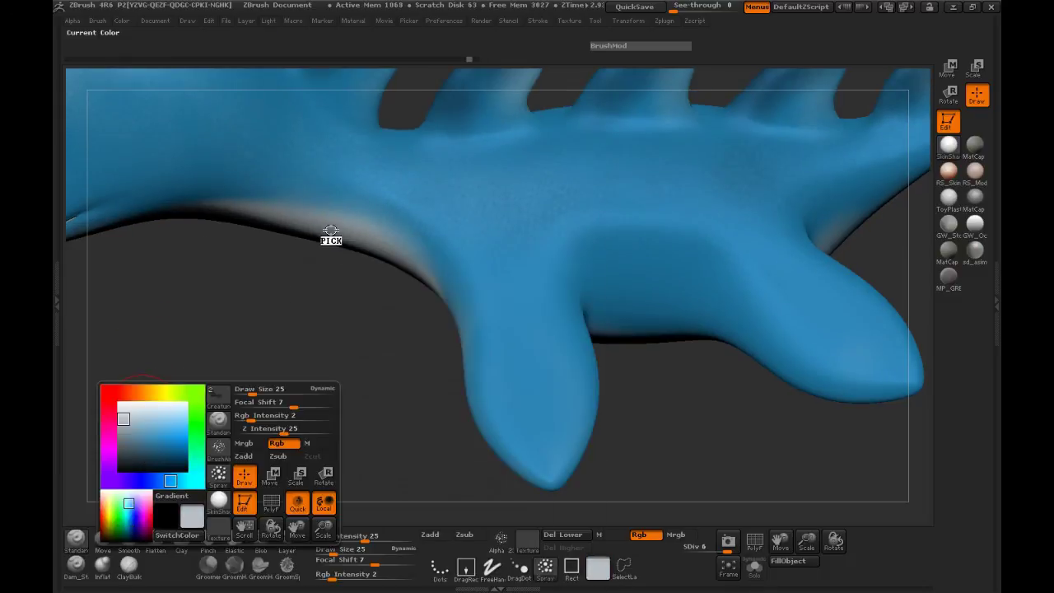
pyautogui.moveTo(567, 431); pyautogui.dragTo(570, 429)
pyautogui.moveTo(722, 406); pyautogui.dragTo(718, 455)
pyautogui.moveTo(784, 445); pyautogui.dragTo(769, 442)
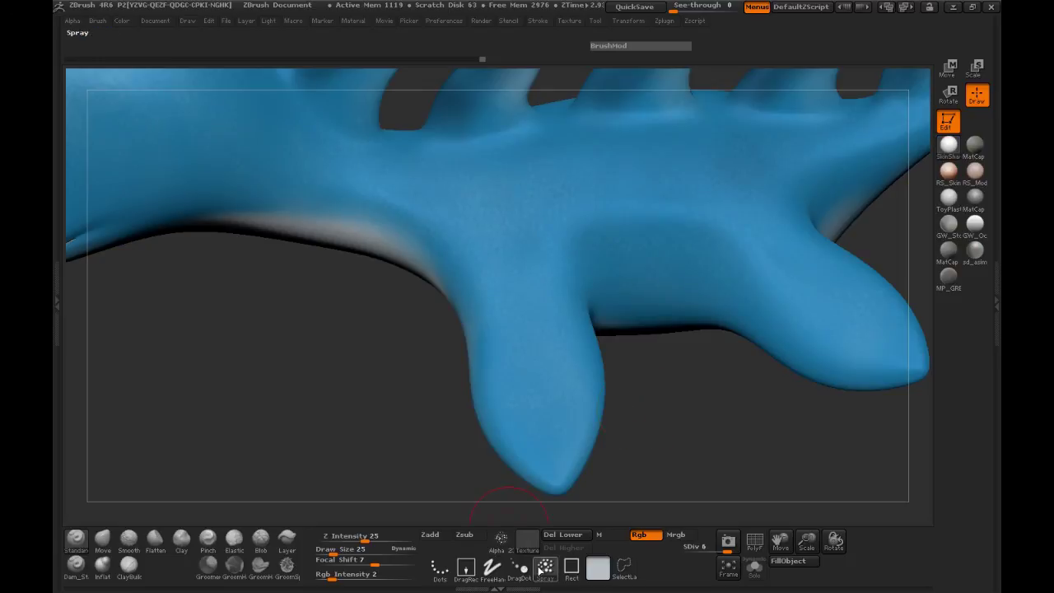
# Try spraying with Alpha 62 on the front flipper in light grey and in a very dark blue.
pyautogui.click(501, 539)
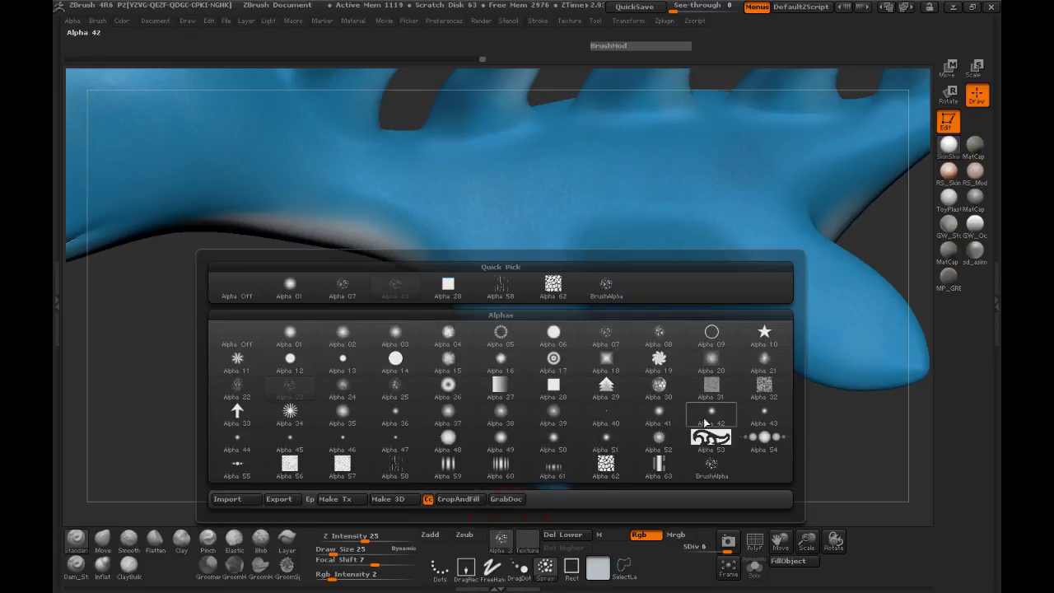
pyautogui.click(606, 466)
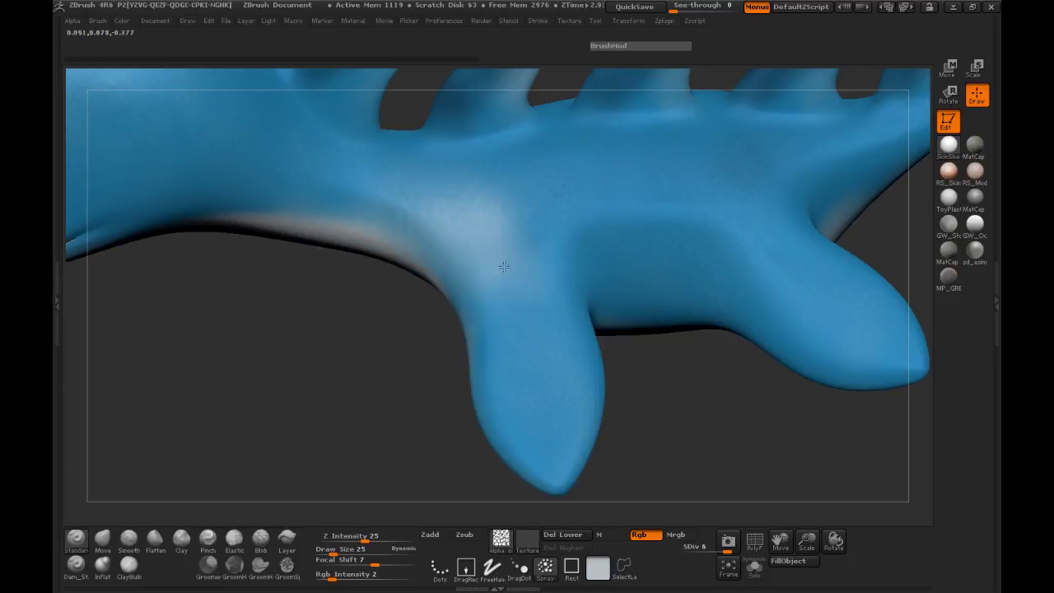
pyautogui.press('space')
pyautogui.moveTo(243, 442); pyautogui.dragTo(205, 462)
pyautogui.moveTo(424, 206)
pyautogui.mouseDown()
pyautogui.moveTo(507, 276)
pyautogui.moveTo(537, 356)
pyautogui.mouseUp()
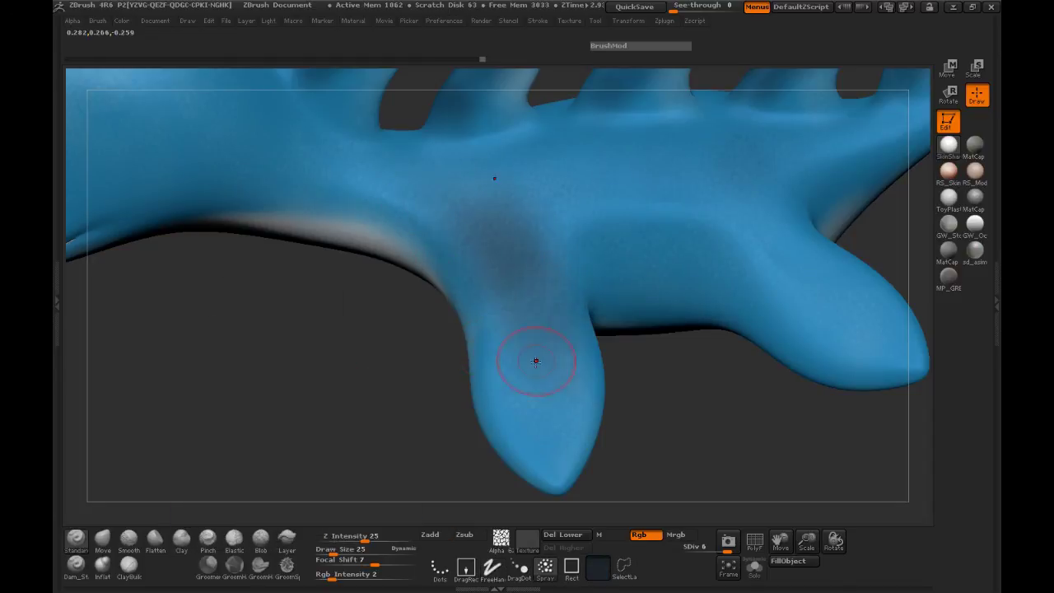
pyautogui.hotkey('ctrl', 'z')
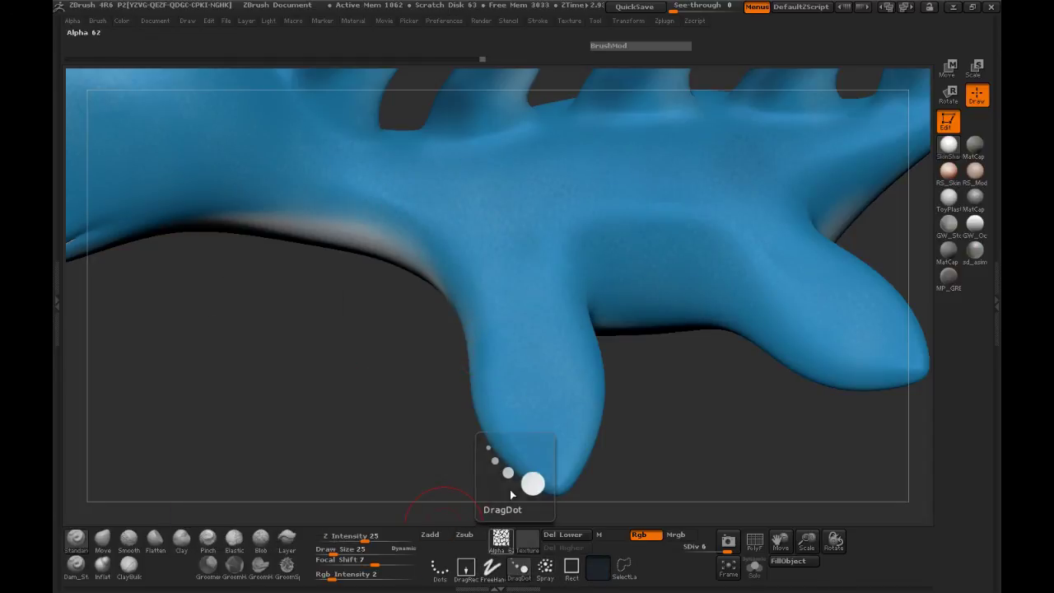
# Try stamping the Alpha 62 scale pattern on the shoulder with the DragRect stroke at RGB intensity 9.
pyautogui.click(466, 567)
pyautogui.moveTo(546, 387); pyautogui.dragTo(544, 430)
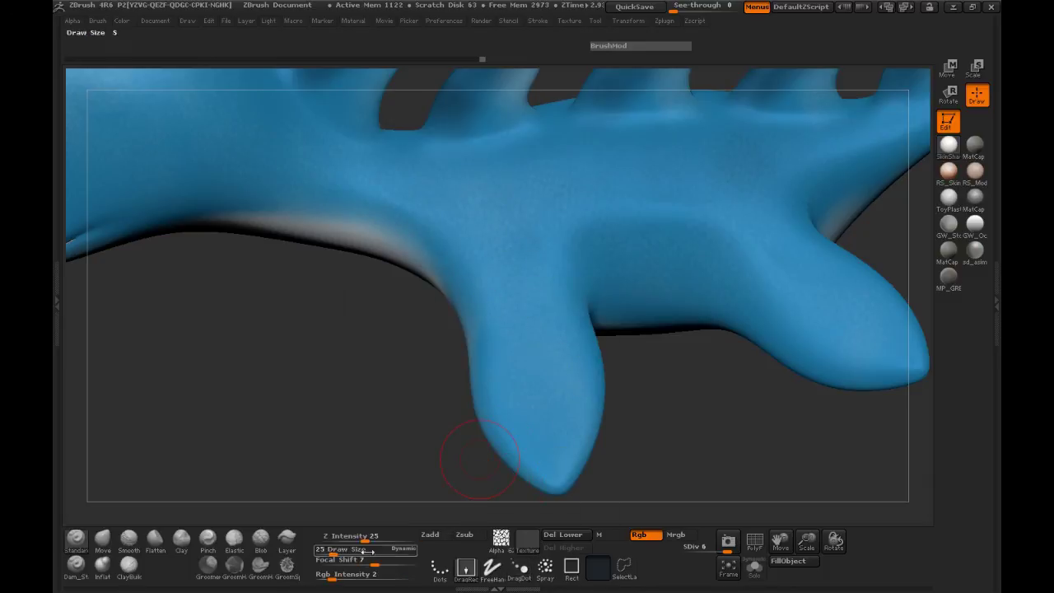
pyautogui.click(346, 578)
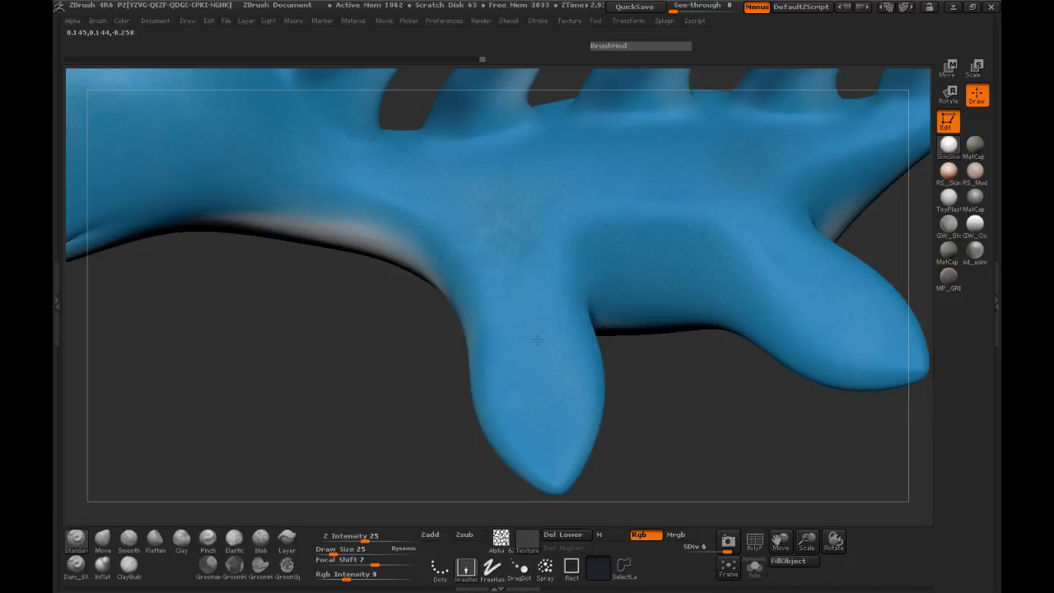
pyautogui.moveTo(408, 345); pyautogui.dragTo(412, 343)
pyautogui.hotkey('ctrl', 'z')
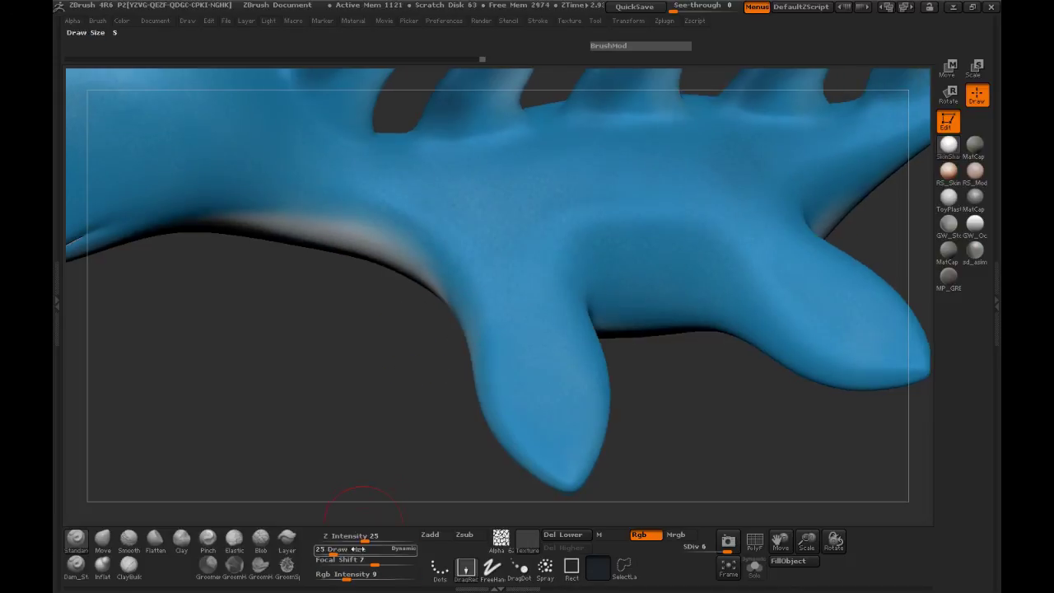
# Set the RGB intensity to 16 and stamp dark scale patches from the shoulder down to the front flipper's tip.
pyautogui.click(356, 579)
pyautogui.moveTo(492, 245); pyautogui.dragTo(526, 336)
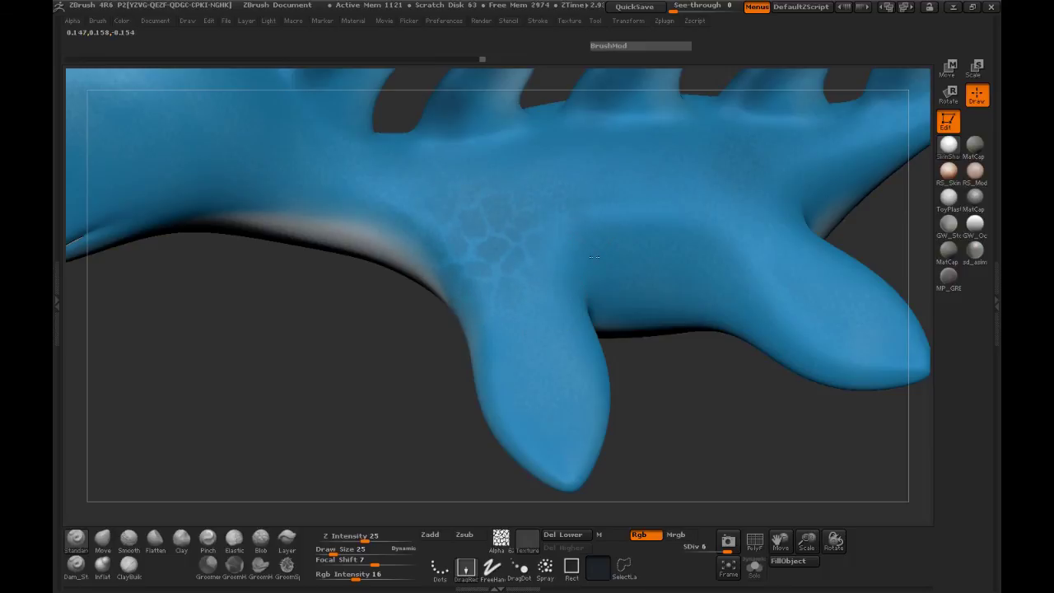
pyautogui.moveTo(666, 388); pyautogui.dragTo(666, 374)
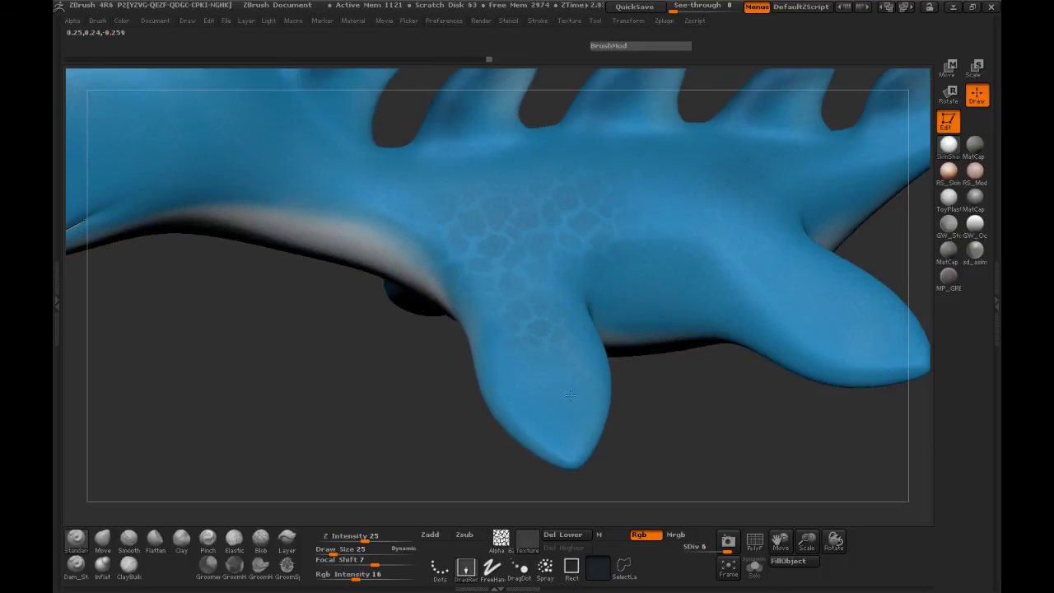
pyautogui.moveTo(663, 424); pyautogui.dragTo(547, 410)
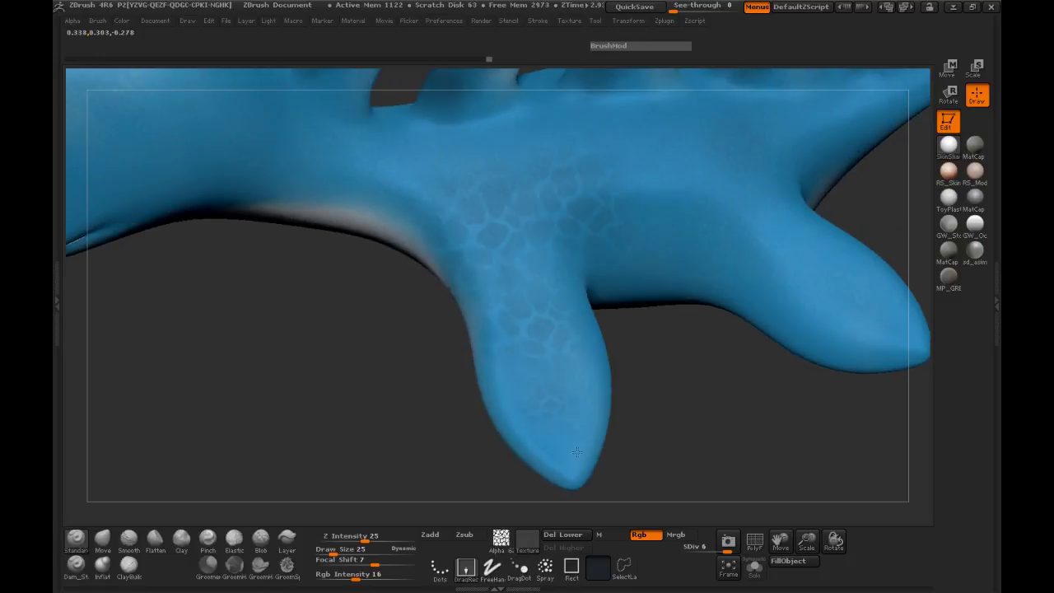
pyautogui.moveTo(626, 469)
pyautogui.mouseDown()
pyautogui.moveTo(800, 412)
pyautogui.moveTo(758, 431)
pyautogui.moveTo(716, 427)
pyautogui.moveTo(593, 388)
pyautogui.moveTo(631, 424)
pyautogui.mouseUp()
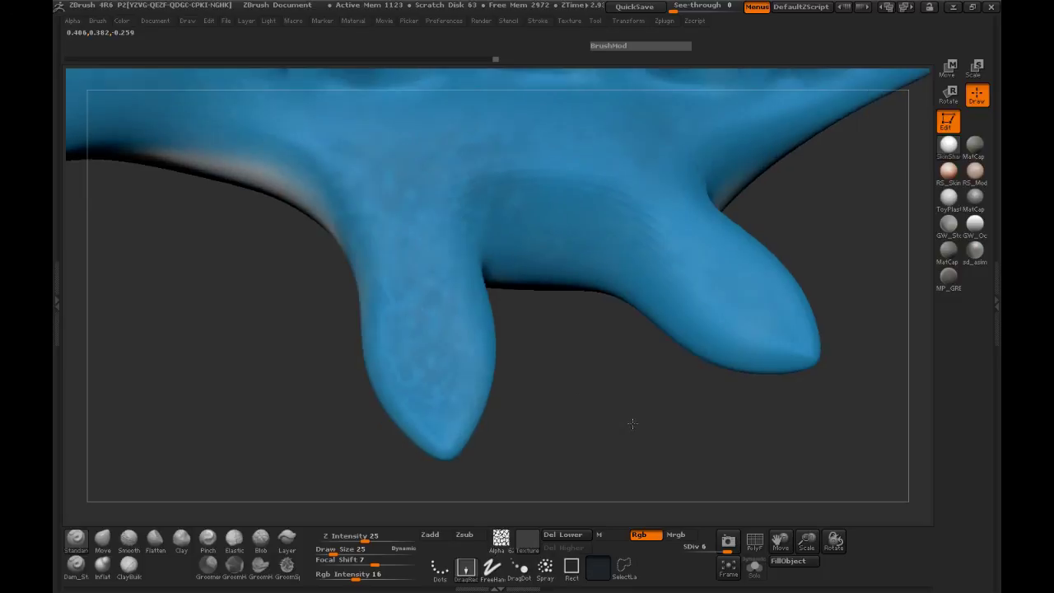
# Undo the series of scale stamps along the front flipper.
pyautogui.press('ctrl')
pyautogui.hotkey('ctrl', 'z')
pyautogui.hotkey('ctrl', 'z')
pyautogui.hotkey('ctrl', 'z')
pyautogui.hotkey('ctrl', 'z')
pyautogui.hotkey('ctrl', 'z')
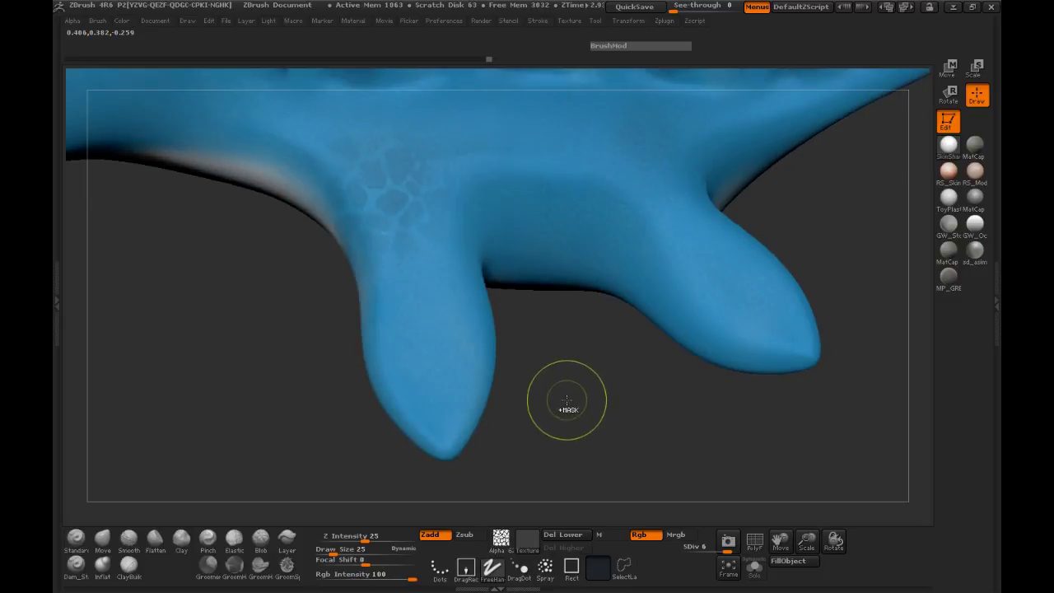
# Turn on Zadd and try stamping raised scales on the front flipper at Z intensity 25.
pyautogui.click(437, 537)
pyautogui.moveTo(409, 265); pyautogui.dragTo(399, 324)
pyautogui.moveTo(292, 359); pyautogui.dragTo(238, 410)
pyautogui.hotkey('ctrl', 'z')
# Set the Z intensity to 8 and try stamping shallower raised scales at the base of the front flipper.
pyautogui.moveTo(367, 534); pyautogui.dragTo(346, 535)
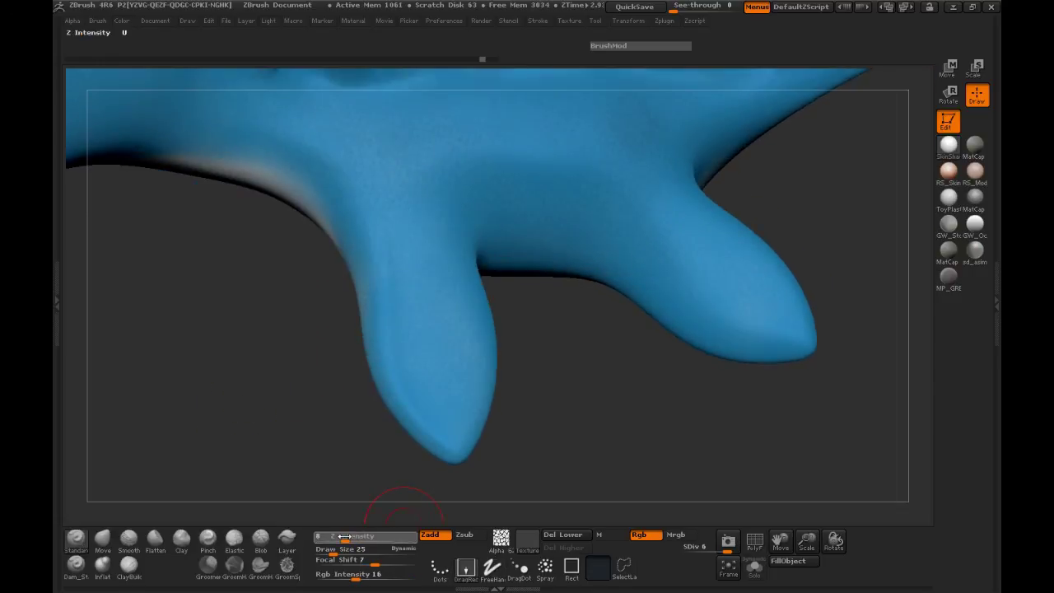
pyautogui.moveTo(433, 296); pyautogui.dragTo(439, 360)
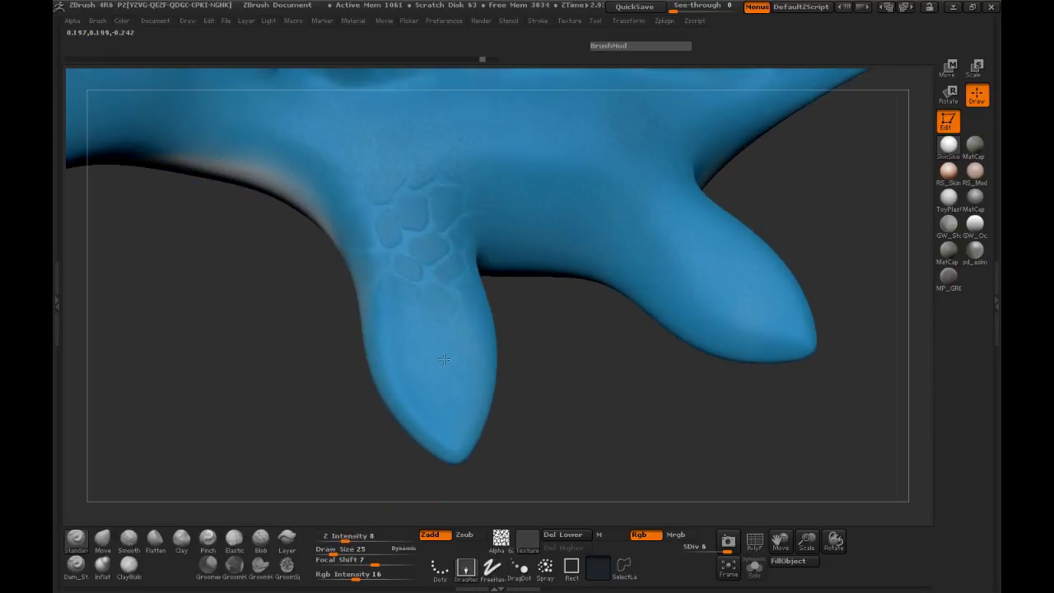
pyautogui.moveTo(595, 416)
pyautogui.mouseDown()
pyautogui.moveTo(725, 357)
pyautogui.moveTo(552, 355)
pyautogui.mouseUp()
pyautogui.moveTo(419, 434)
pyautogui.mouseDown()
pyautogui.moveTo(376, 437)
pyautogui.moveTo(426, 437)
pyautogui.moveTo(422, 449)
pyautogui.moveTo(305, 429)
pyautogui.moveTo(341, 435)
pyautogui.mouseUp()
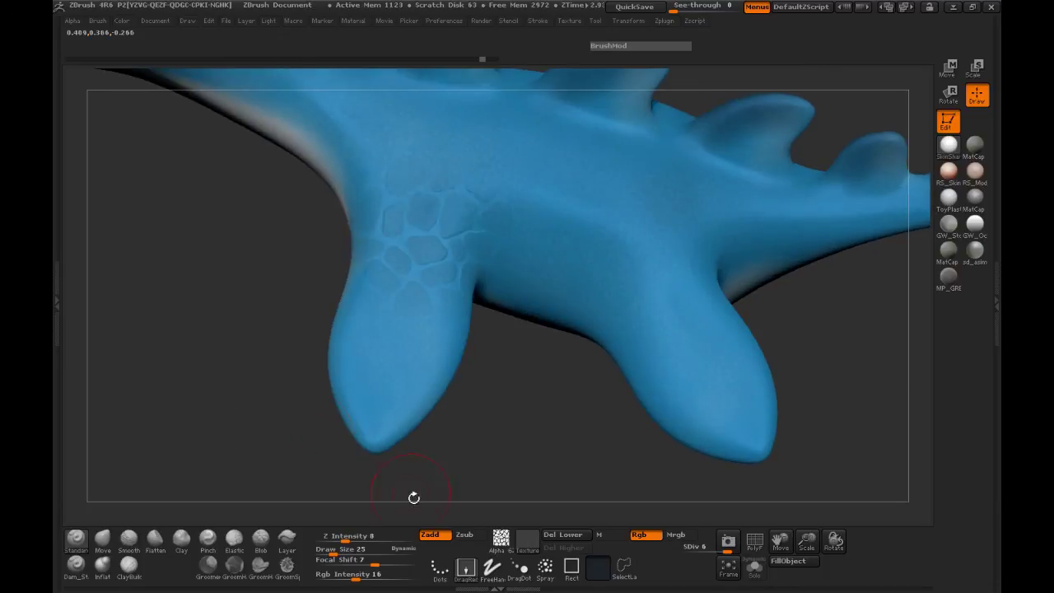
pyautogui.hotkey('ctrl', 'z')
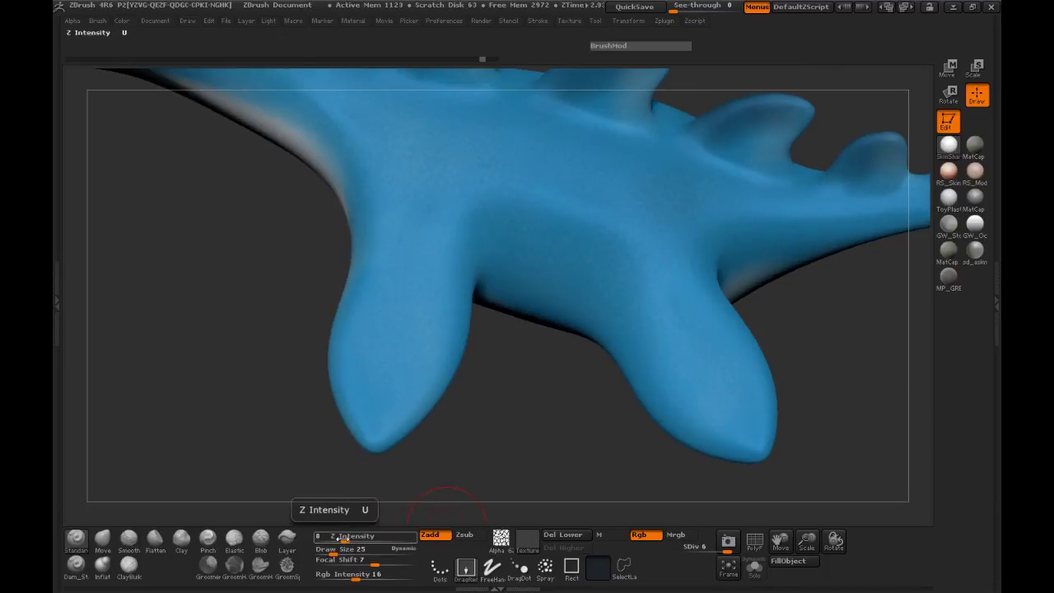
# Load the Swatch2 texture, sample its dark blue as the paint colour and turn the texture off again.
pyautogui.press('space')
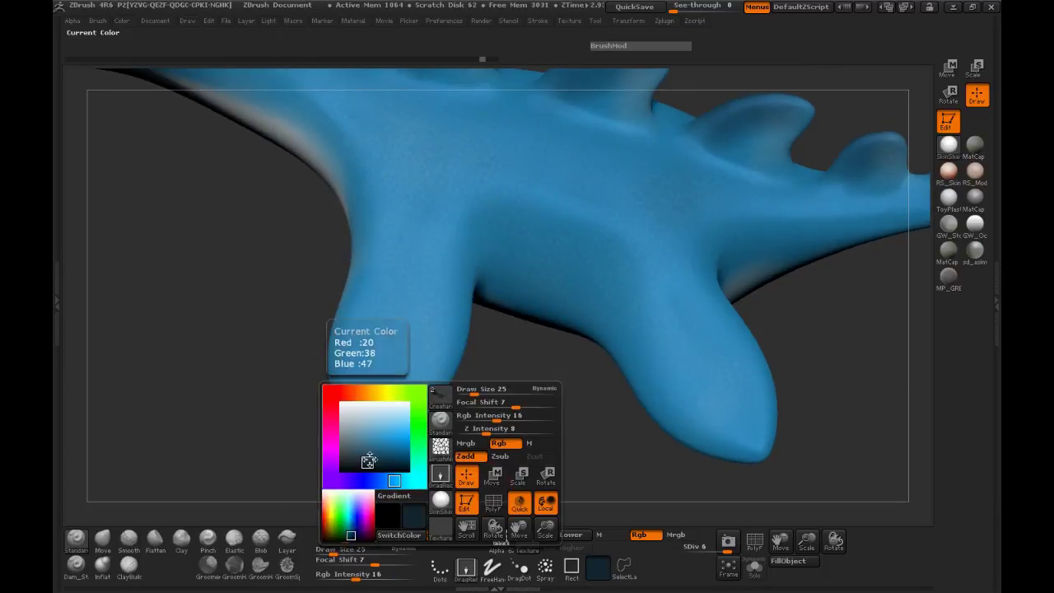
pyautogui.click(56, 301)
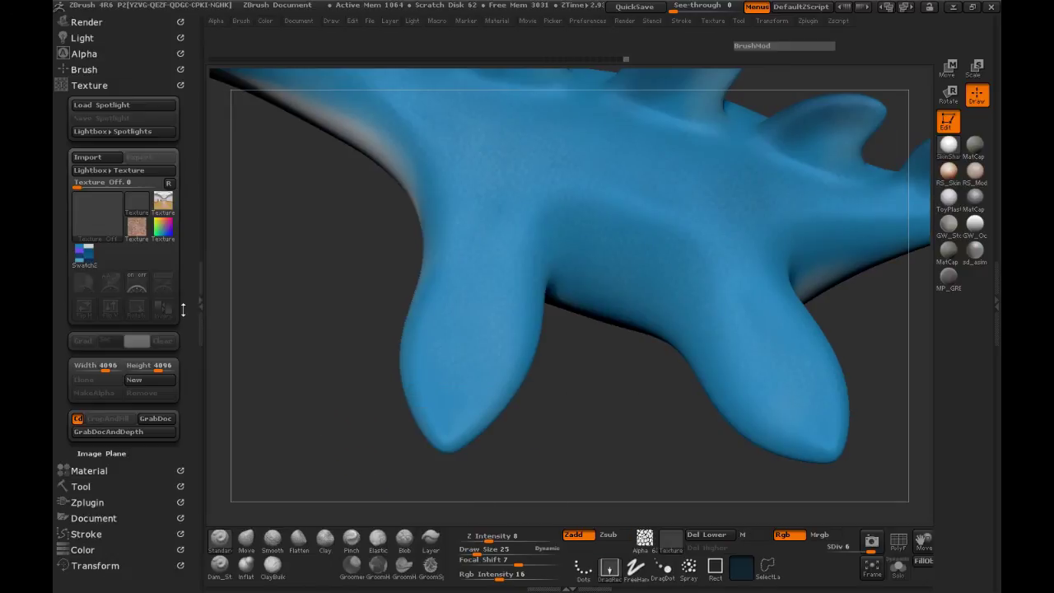
pyautogui.click(84, 256)
pyautogui.press('space')
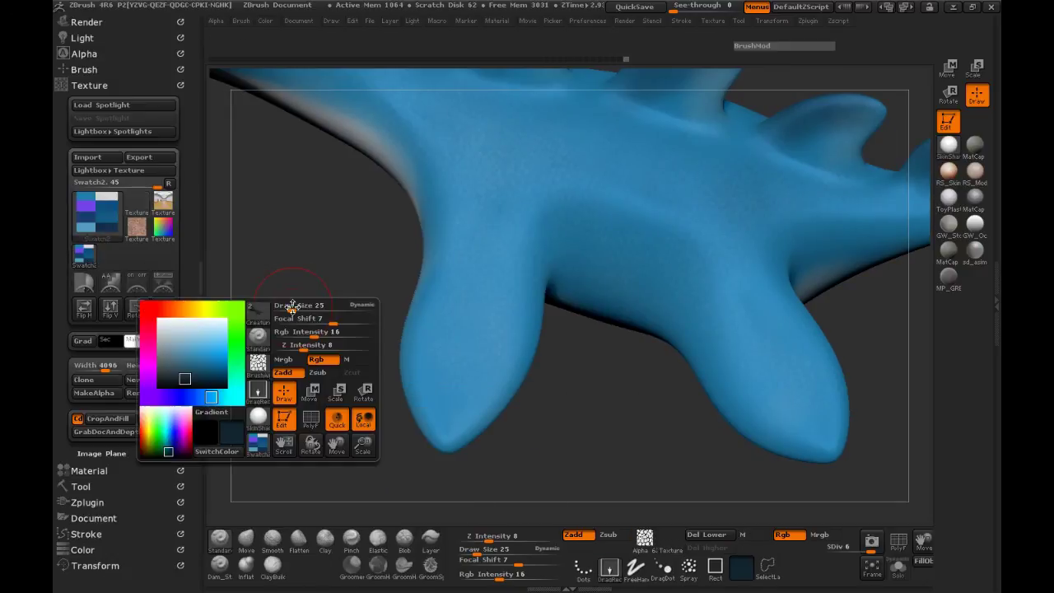
pyautogui.moveTo(177, 341); pyautogui.dragTo(111, 230)
pyautogui.click(97, 219)
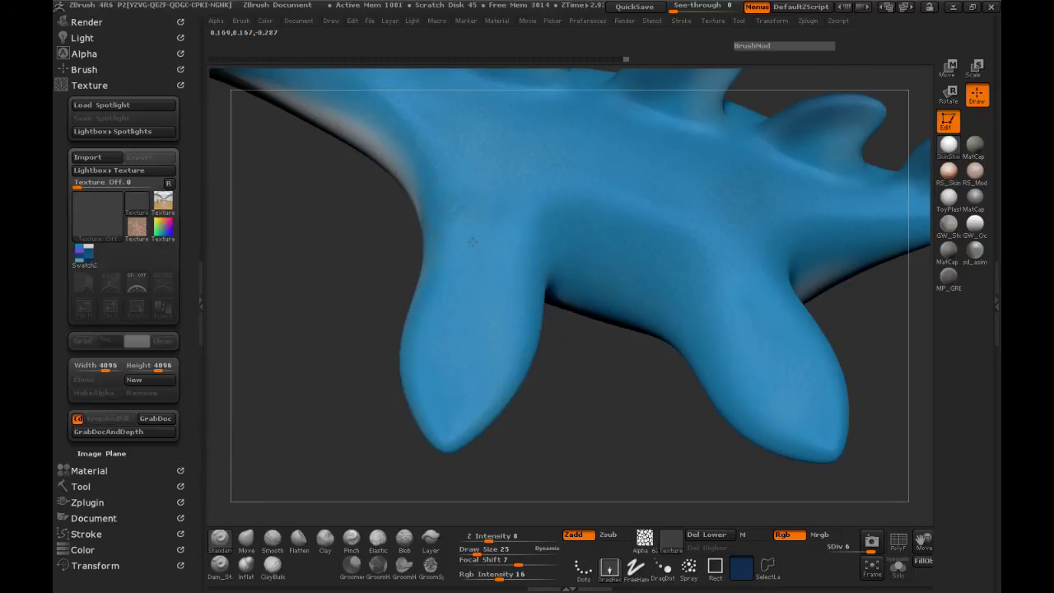
# Try stamping dark blue raised scales across the shoulder and along the flank between the flippers.
pyautogui.moveTo(370, 299); pyautogui.dragTo(353, 301)
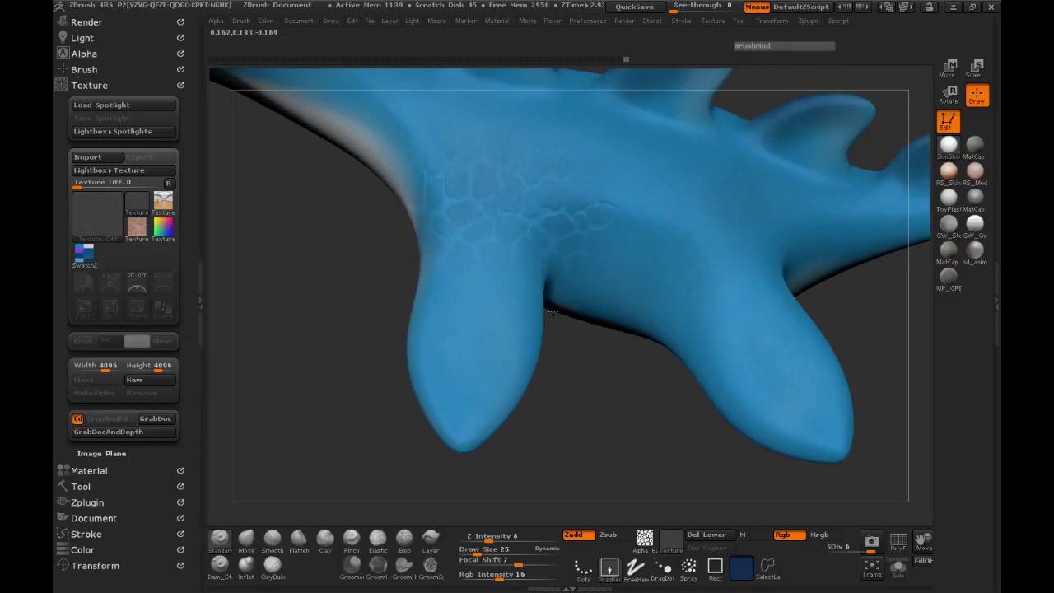
pyautogui.moveTo(548, 311); pyautogui.dragTo(351, 328)
pyautogui.click(200, 302)
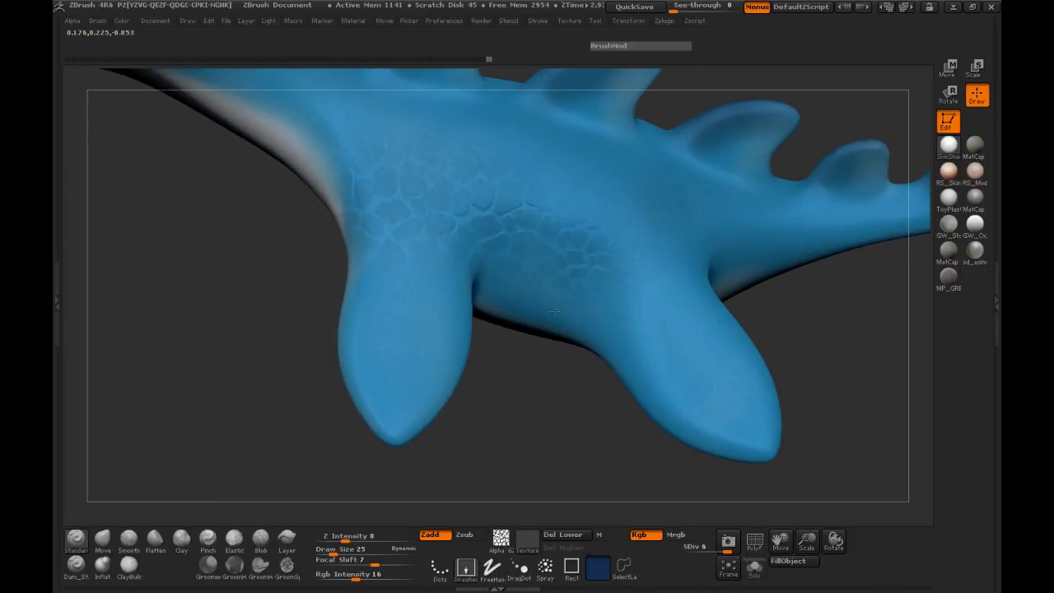
pyautogui.moveTo(551, 328)
pyautogui.mouseDown()
pyautogui.moveTo(511, 370)
pyautogui.moveTo(282, 320)
pyautogui.moveTo(217, 378)
pyautogui.mouseUp()
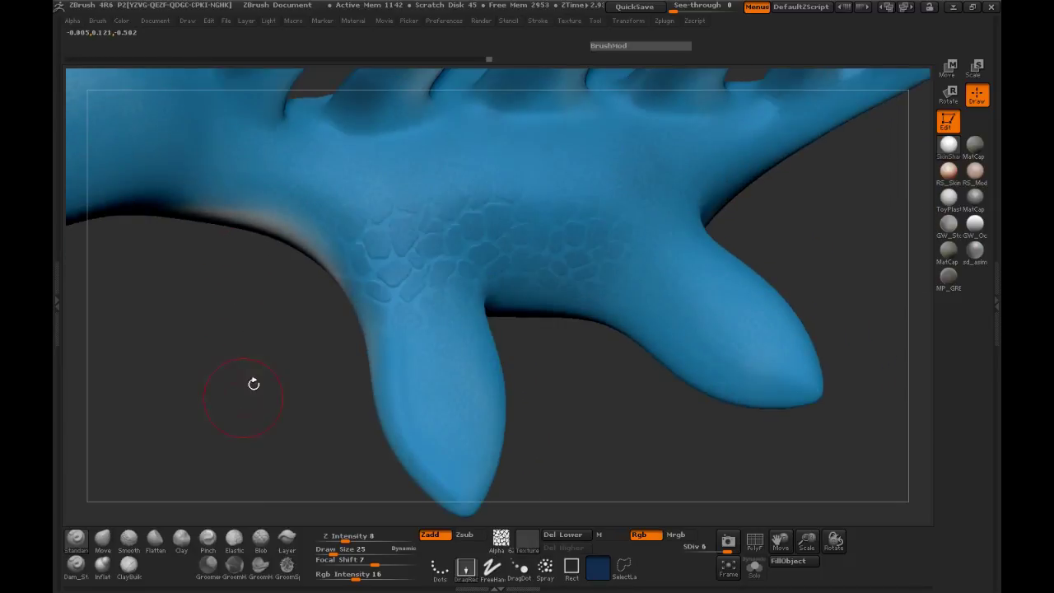
pyautogui.press('ctrl')
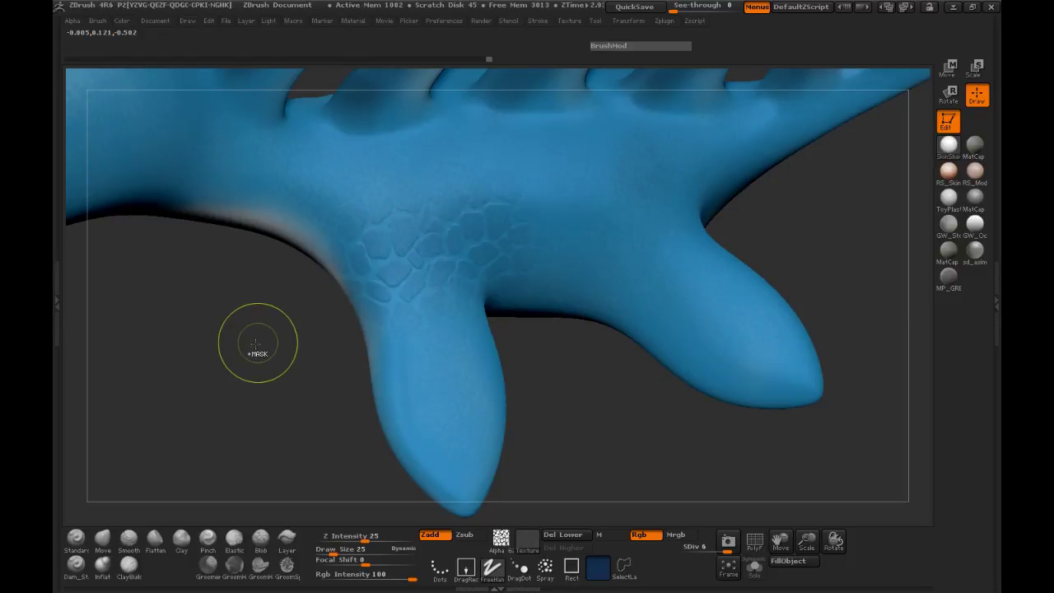
pyautogui.hotkey('ctrl', 'z')
# Turn the brush alpha off and review the whole painted creature from several angles.
pyautogui.moveTo(243, 334); pyautogui.dragTo(499, 508)
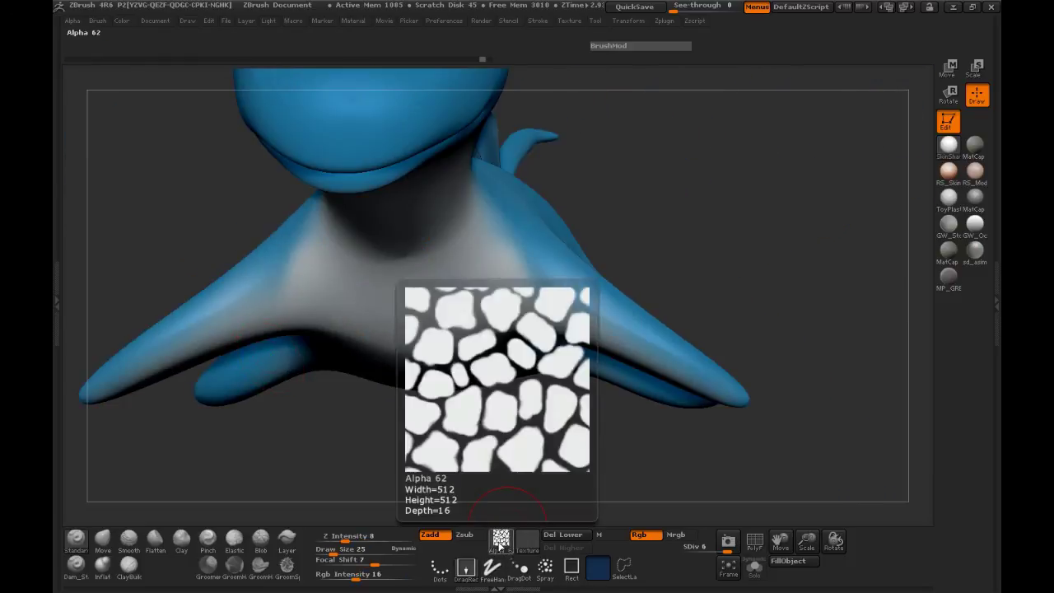
pyautogui.click(500, 541)
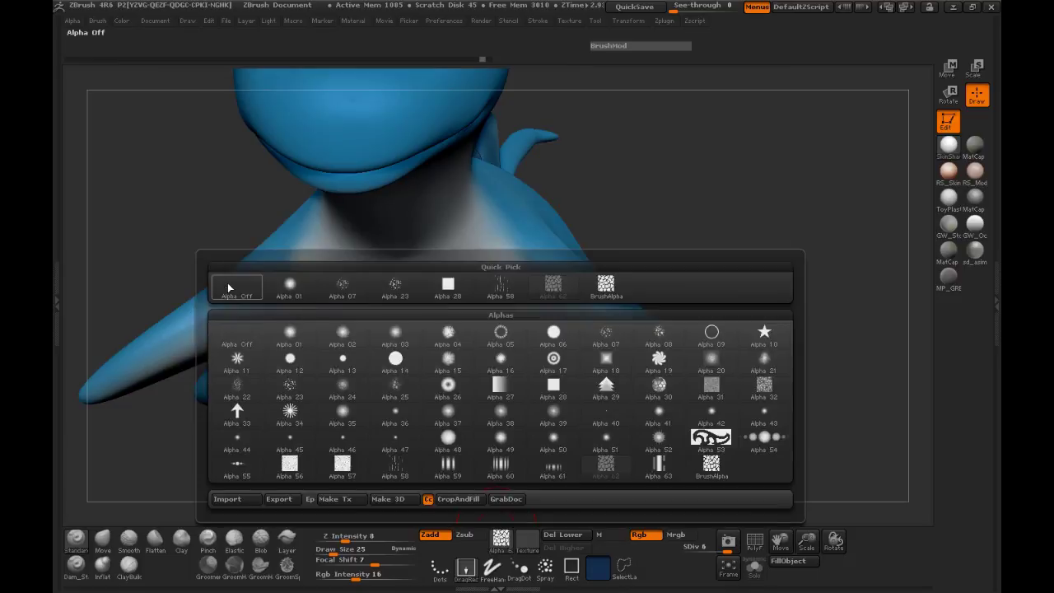
pyautogui.click(229, 288)
pyautogui.moveTo(812, 259)
pyautogui.mouseDown()
pyautogui.moveTo(302, 440)
pyautogui.moveTo(254, 414)
pyautogui.moveTo(513, 470)
pyautogui.mouseUp()
pyautogui.moveTo(815, 541); pyautogui.dragTo(804, 519)
pyautogui.moveTo(492, 419)
pyautogui.keyDown('alt'); pyautogui.mouseDown()
pyautogui.moveTo(440, 445)
pyautogui.moveTo(431, 429)
pyautogui.moveTo(486, 427)
pyautogui.moveTo(384, 384)
pyautogui.moveTo(330, 399)
pyautogui.moveTo(313, 368)
pyautogui.moveTo(290, 379)
pyautogui.moveTo(289, 398)
pyautogui.moveTo(288, 362)
pyautogui.moveTo(306, 325)
pyautogui.mouseUp(); pyautogui.keyUp('alt')
pyautogui.moveTo(362, 391); pyautogui.dragTo(715, 335)
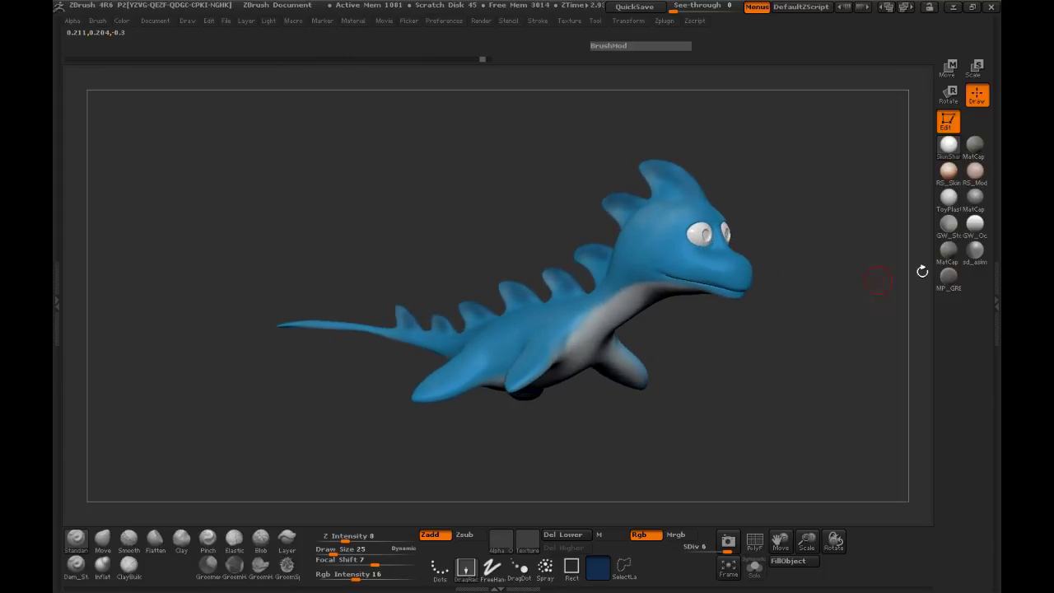